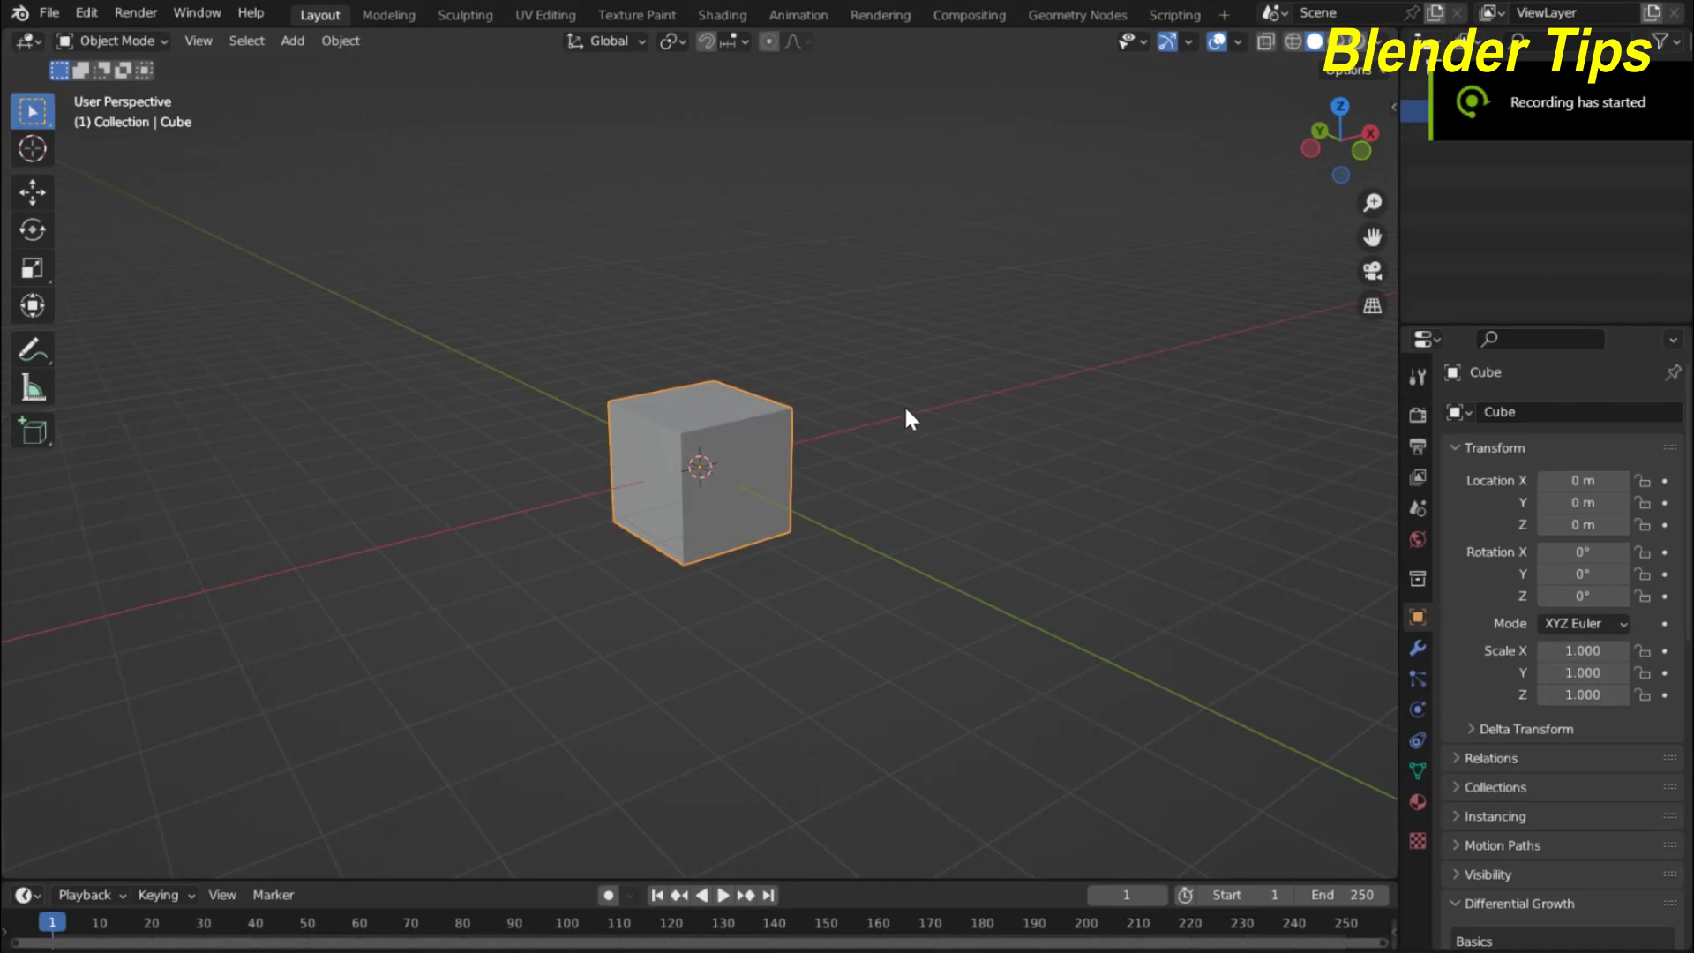
Orbit around the default cube and switch it into Edit Mode
{"action": "mouse_move", "coordinate": [905, 409]}
{"action": "middle_mouse_down"}
{"action": "mouse_move", "coordinate": [839, 437]}
{"action": "mouse_move", "coordinate": [919, 420]}
{"action": "middle_mouse_up"}
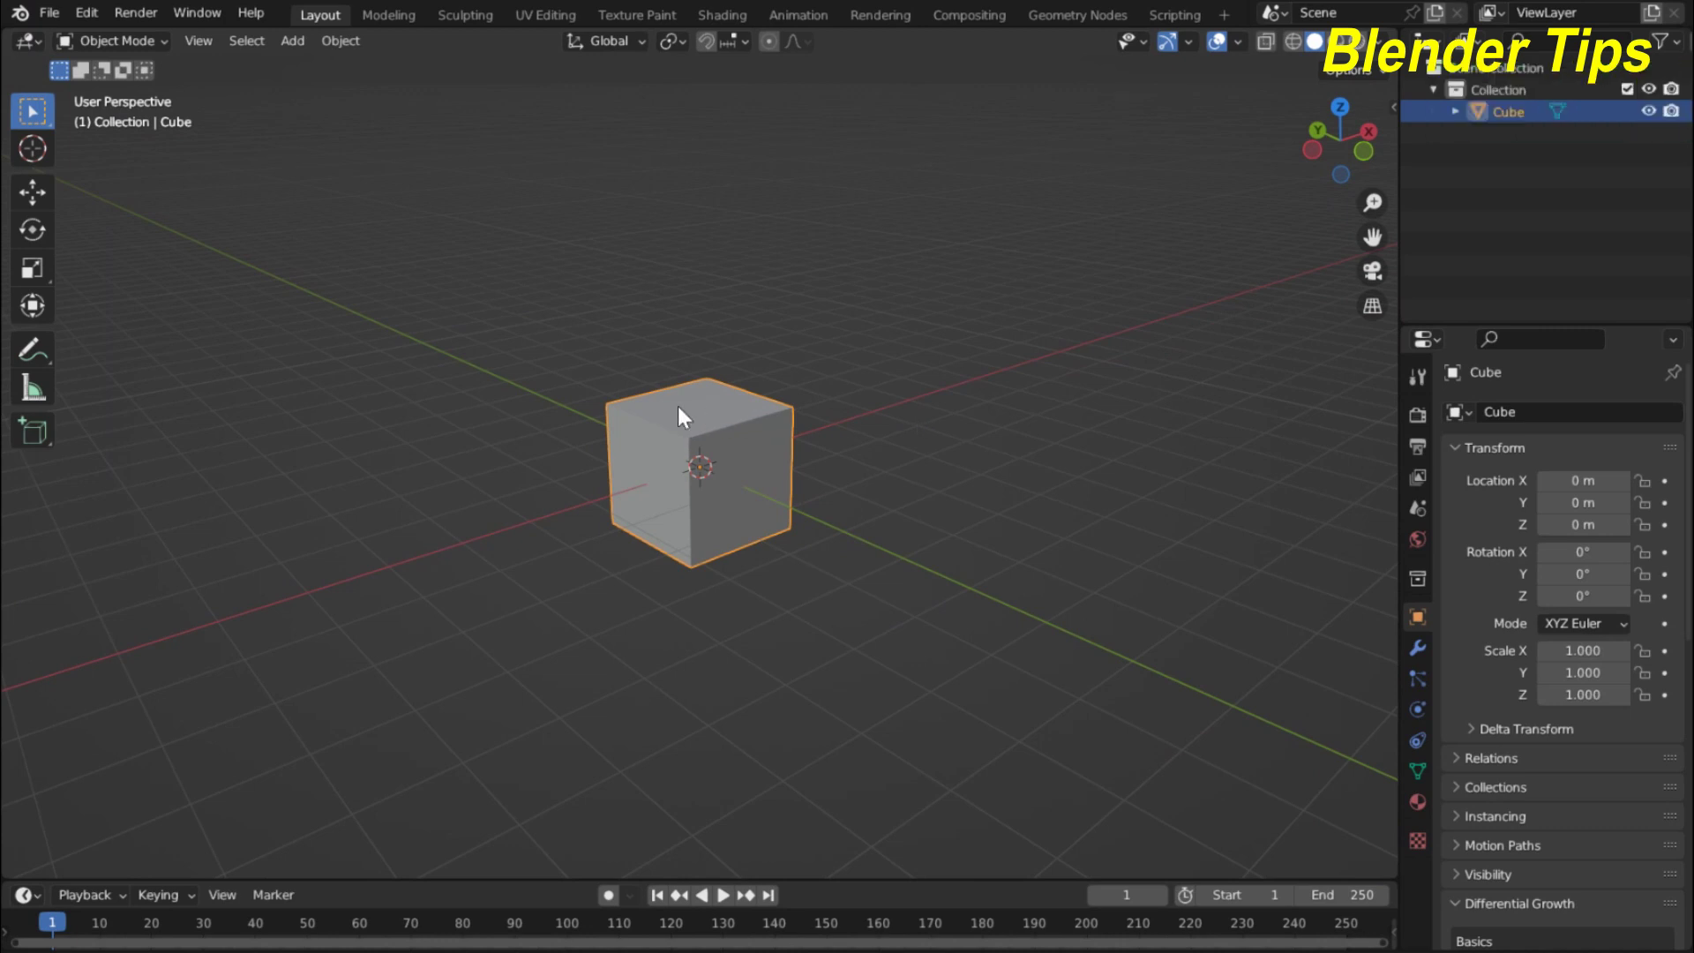
{"action": "scroll", "coordinate": [678, 406], "scroll_direction": "up", "scroll_amount": 3}
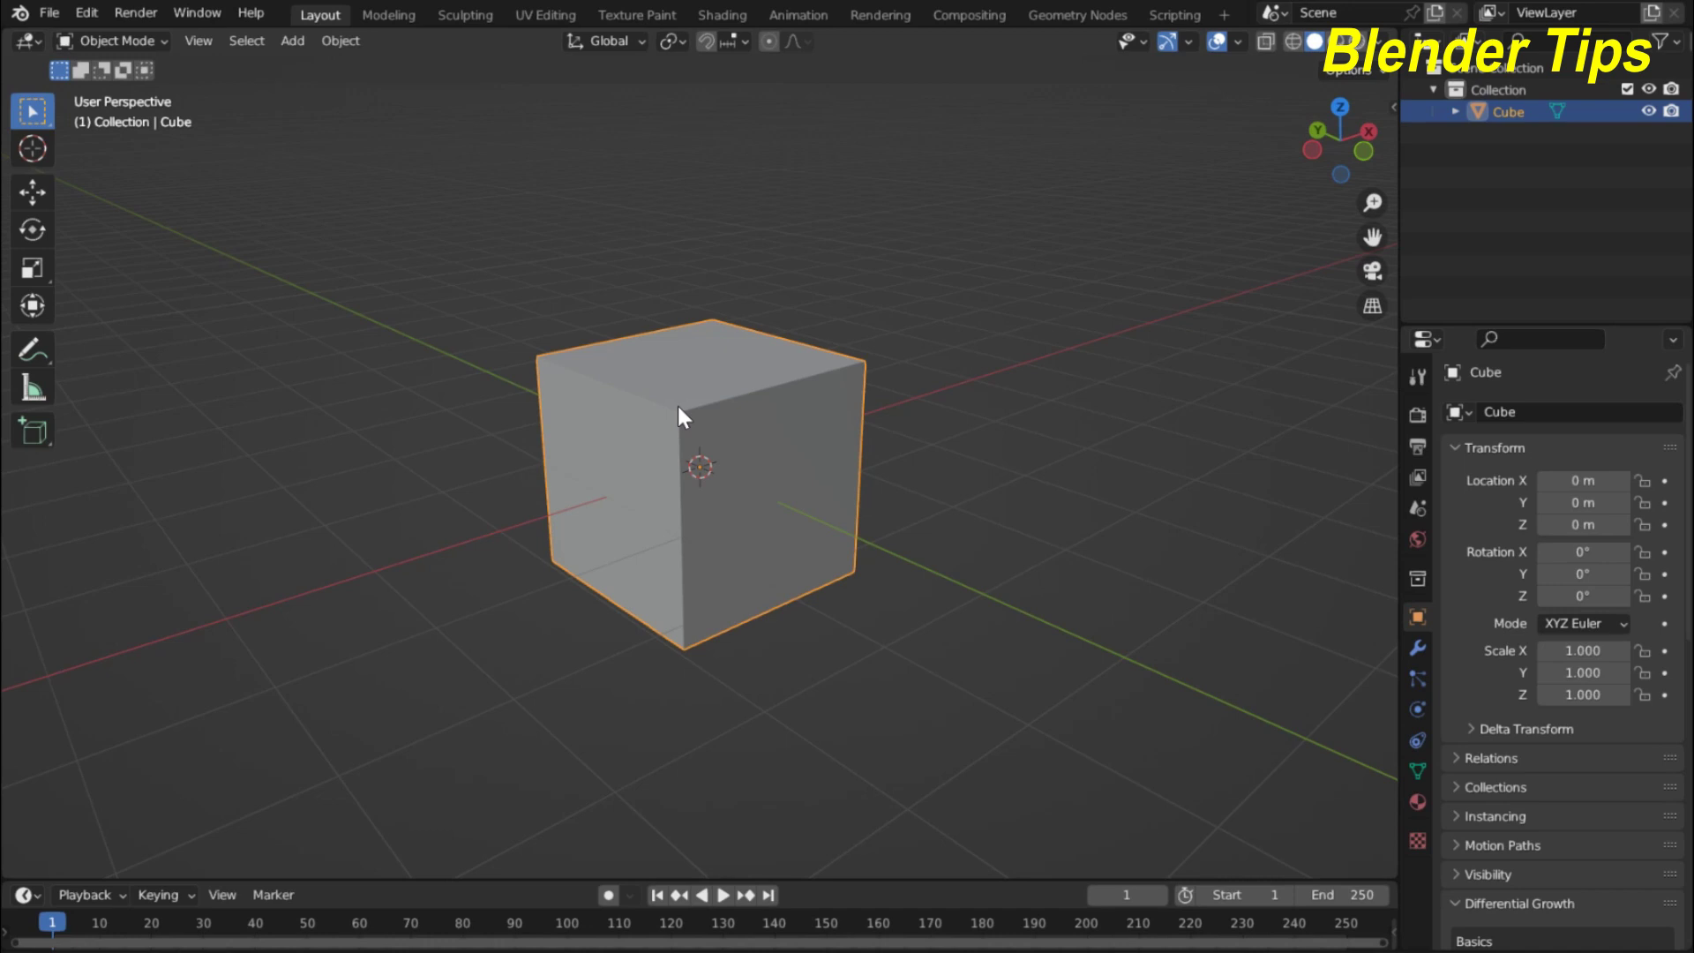
{"action": "scroll", "coordinate": [678, 406], "scroll_direction": "down", "scroll_amount": 2}
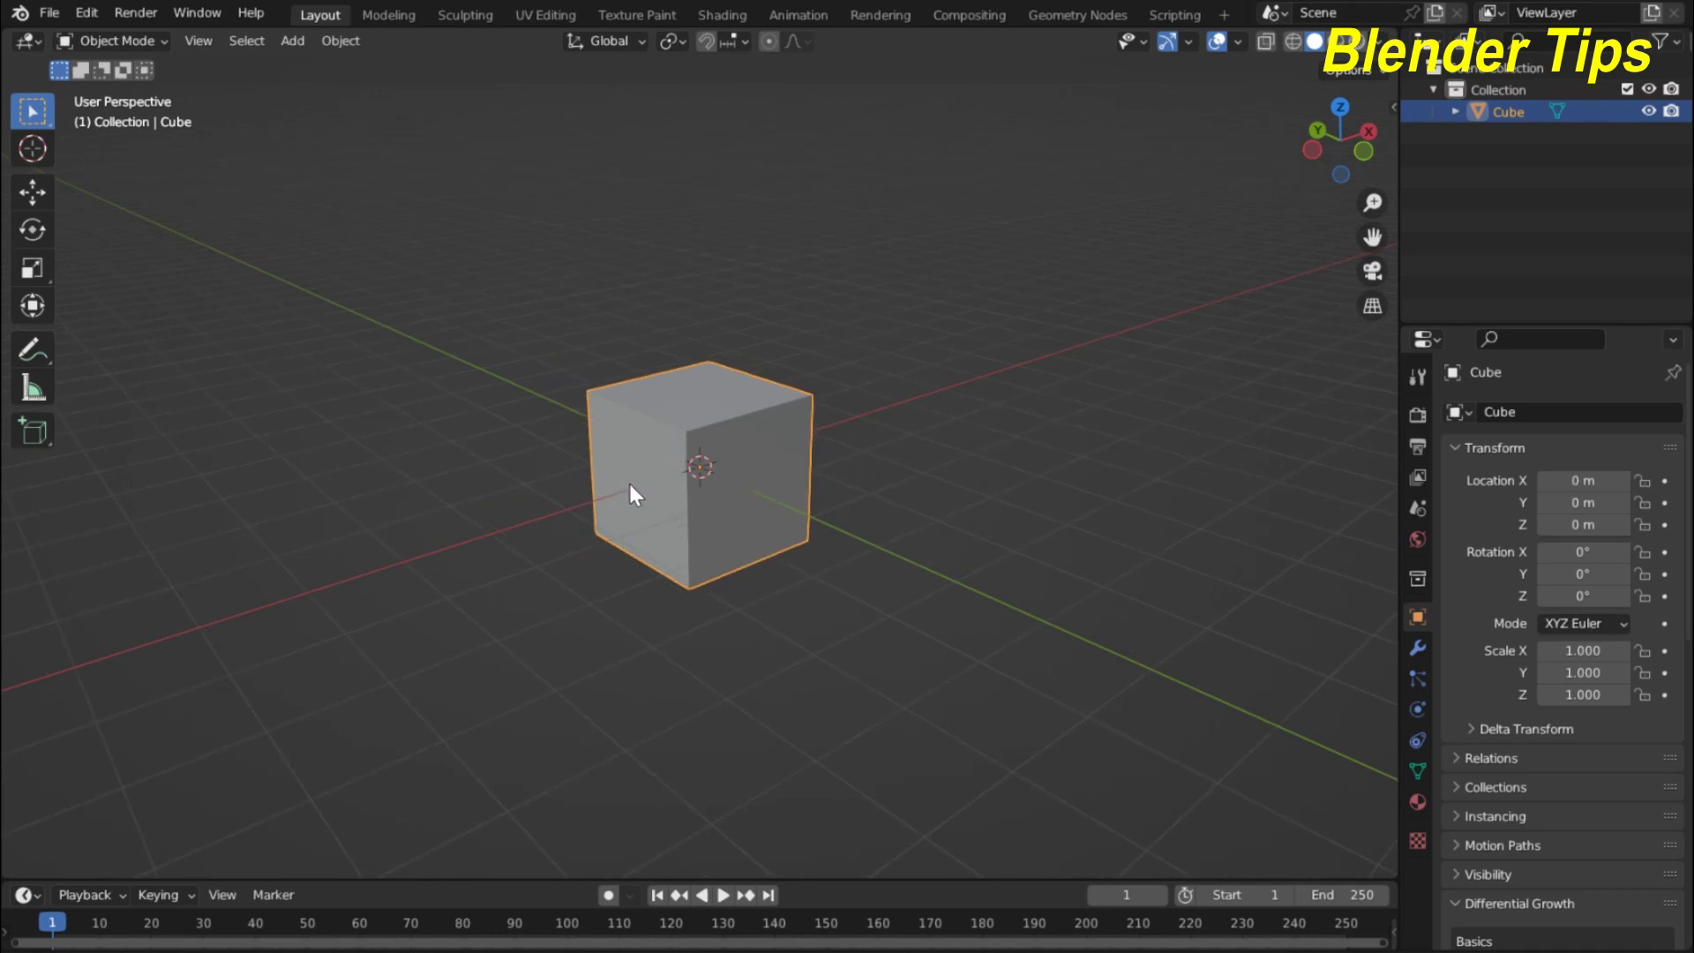
{"action": "middle_click_drag", "start_coordinate": [629, 496], "coordinate": [567, 450]}
{"action": "scroll", "coordinate": [767, 481], "scroll_direction": "up", "scroll_amount": 3}
{"action": "scroll", "coordinate": [591, 465], "scroll_direction": "down", "scroll_amount": 3}
{"action": "scroll", "coordinate": [586, 447], "scroll_direction": "up", "scroll_amount": 4}
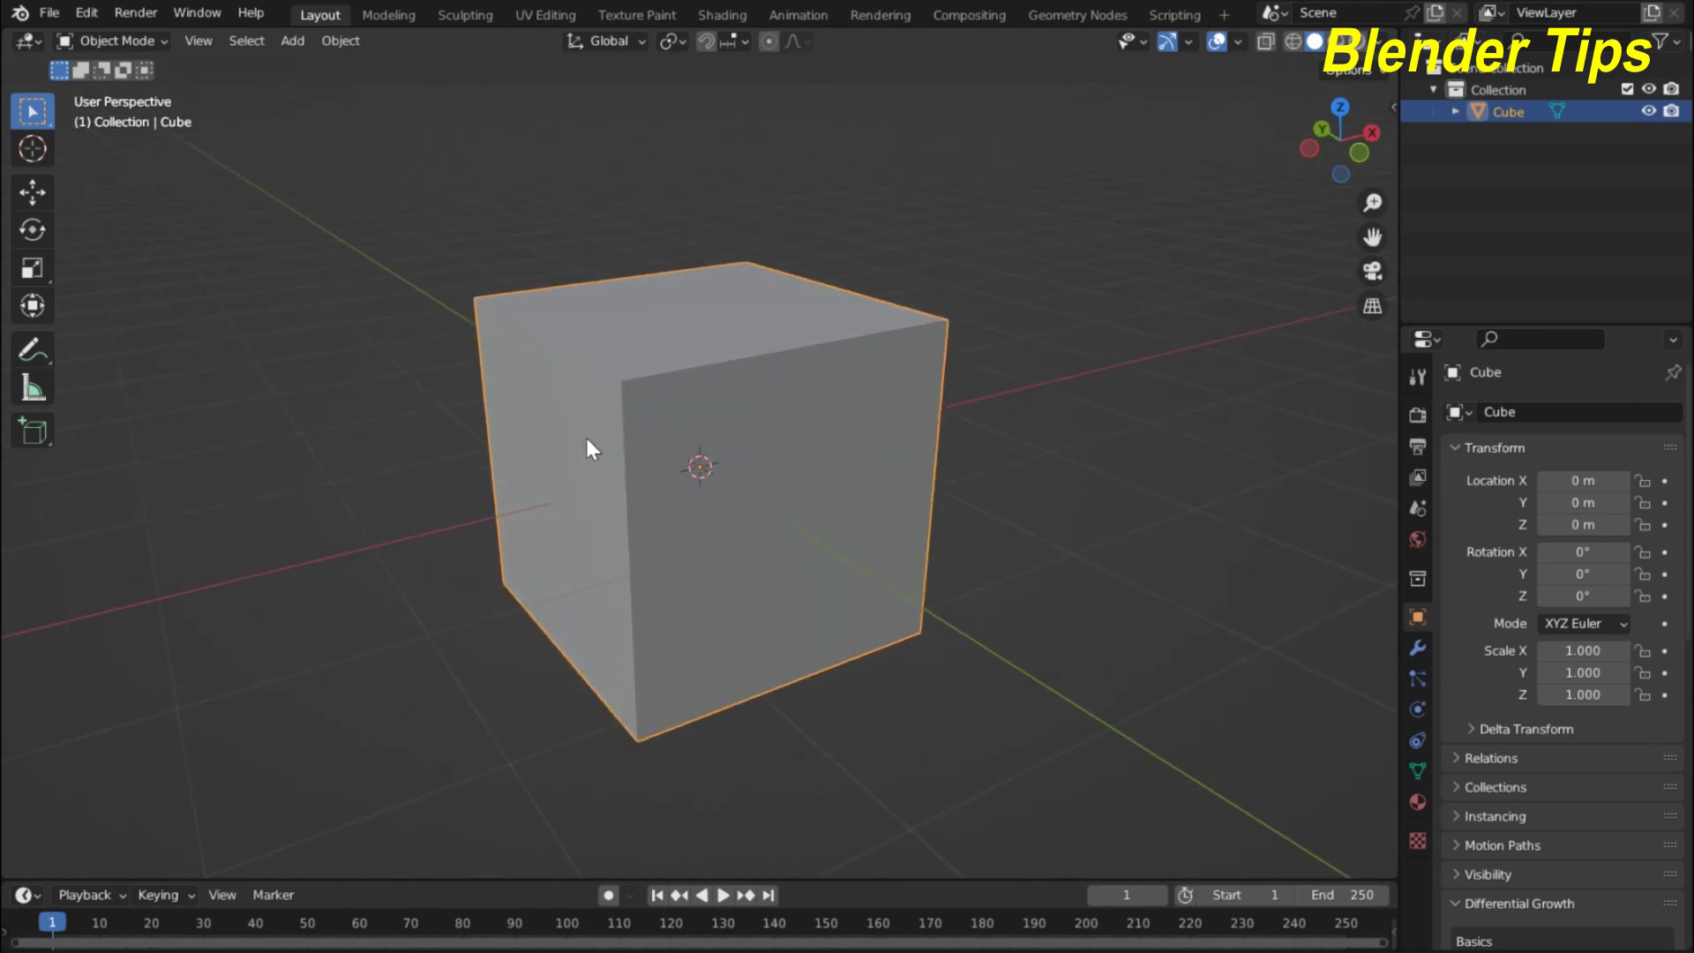
{"action": "scroll", "coordinate": [587, 438], "scroll_direction": "down", "scroll_amount": 3}
{"action": "scroll", "coordinate": [587, 438], "scroll_direction": "up", "scroll_amount": 2}
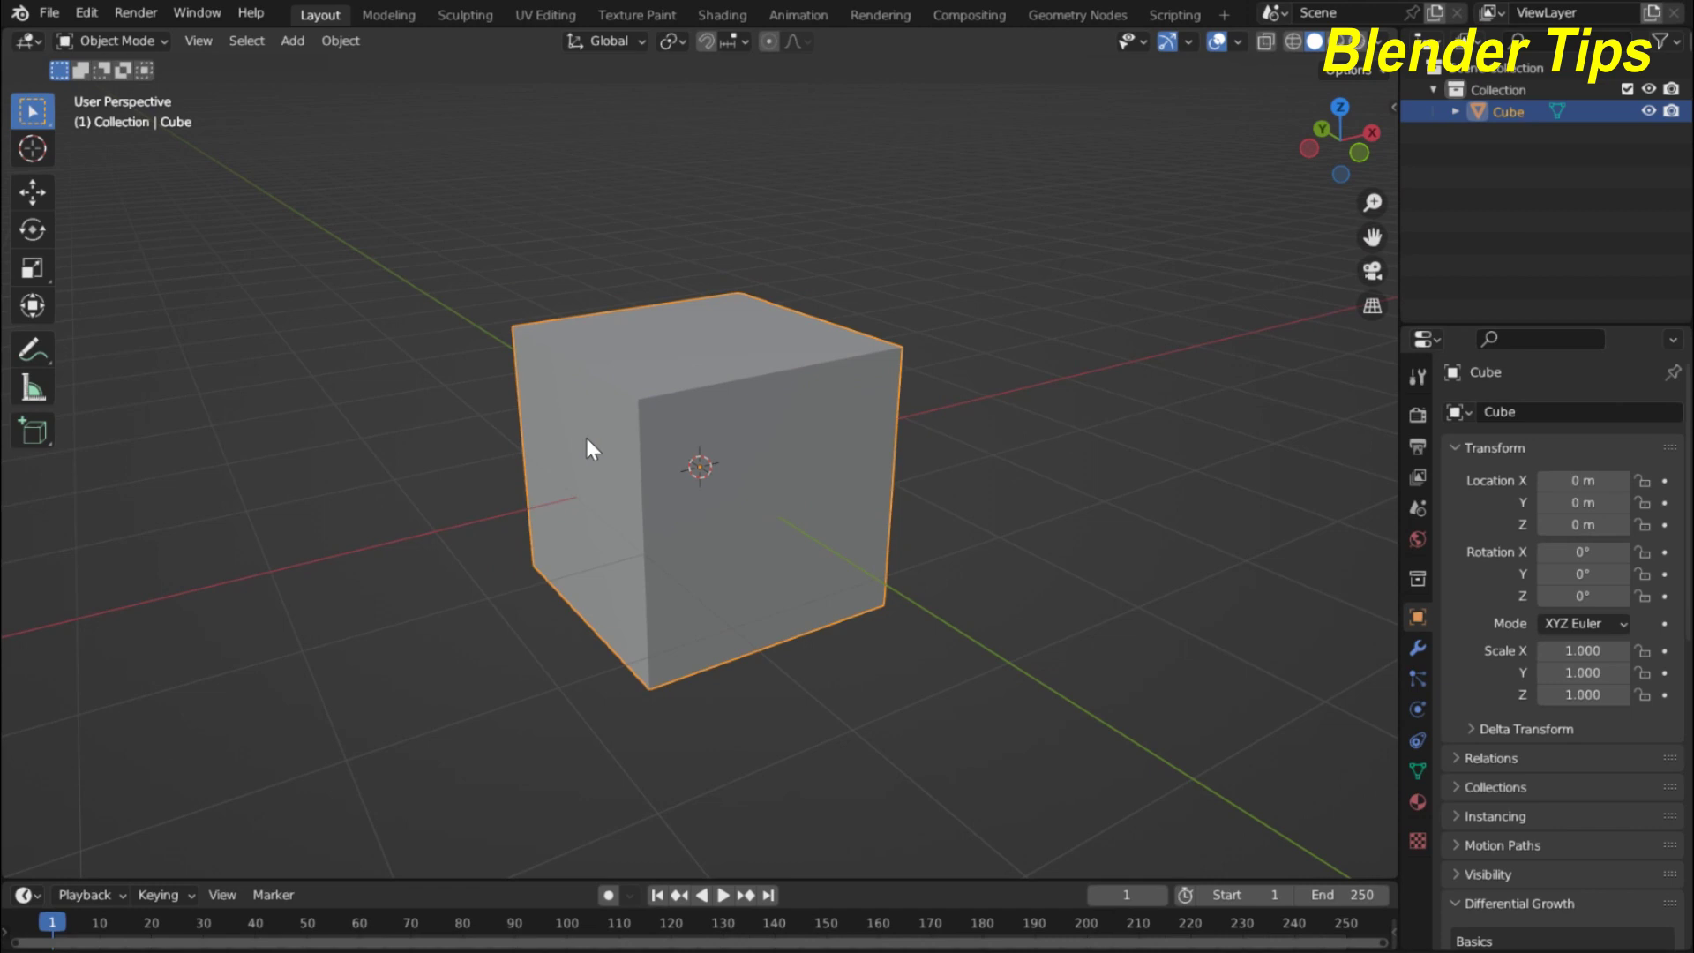
{"action": "key", "text": "Tab"}
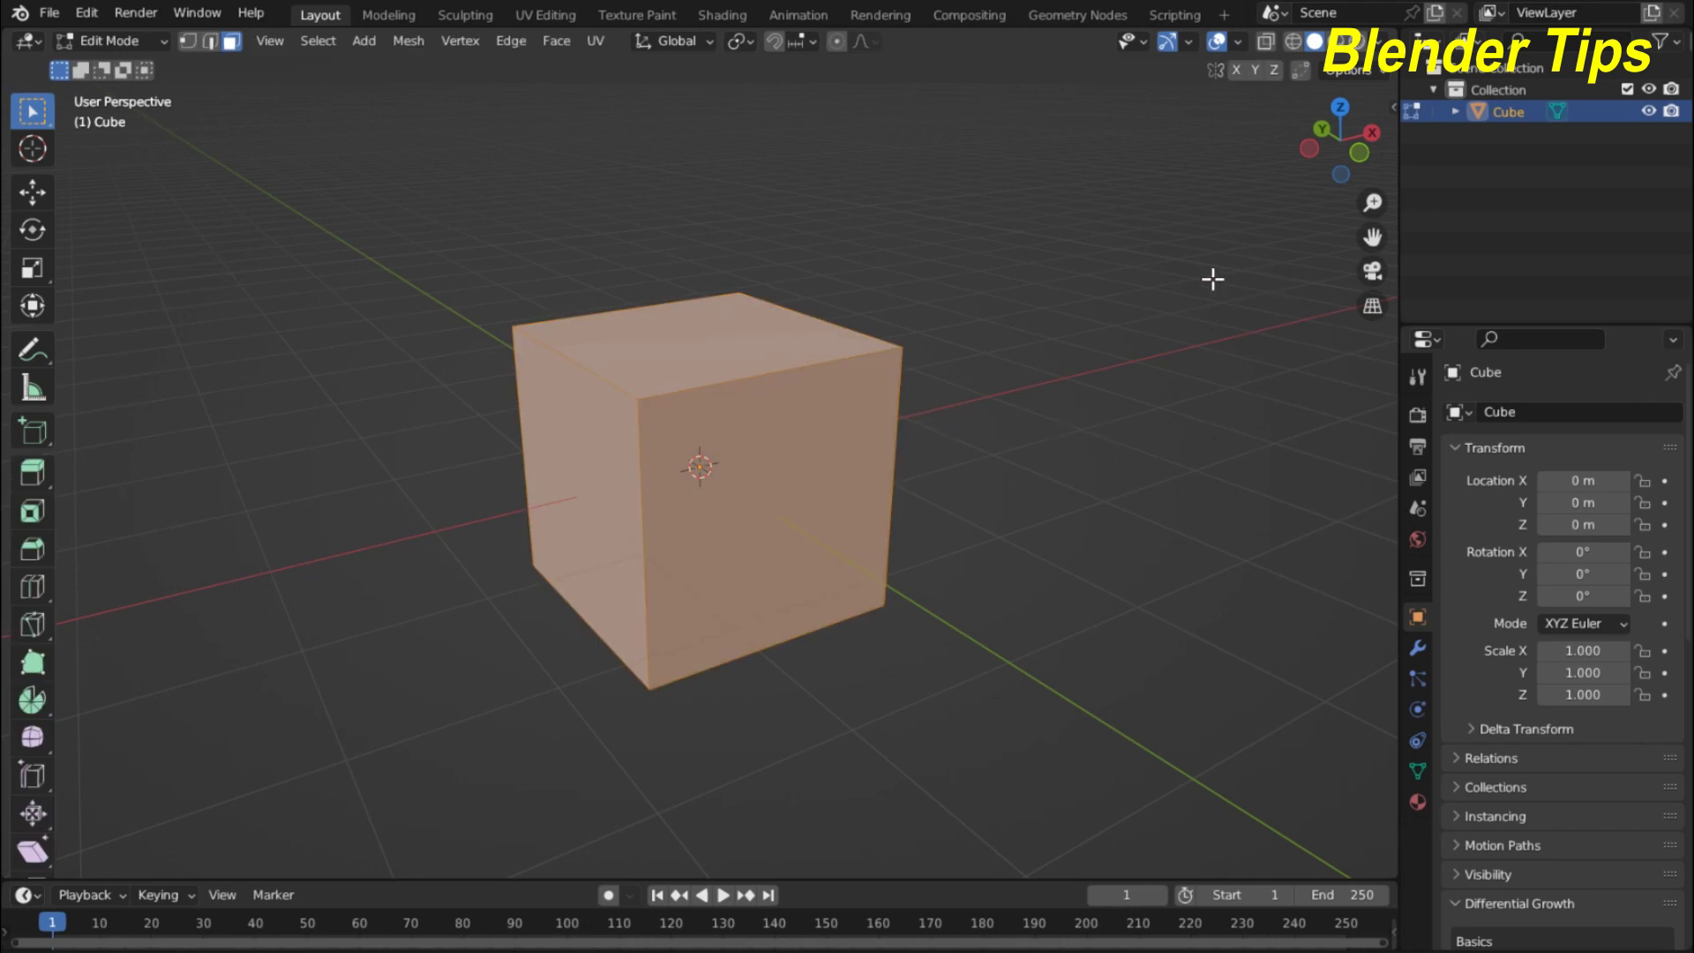
Show the N sidebar's Screencast Keys tab, then hide the sidebar again
{"action": "key", "text": "n"}
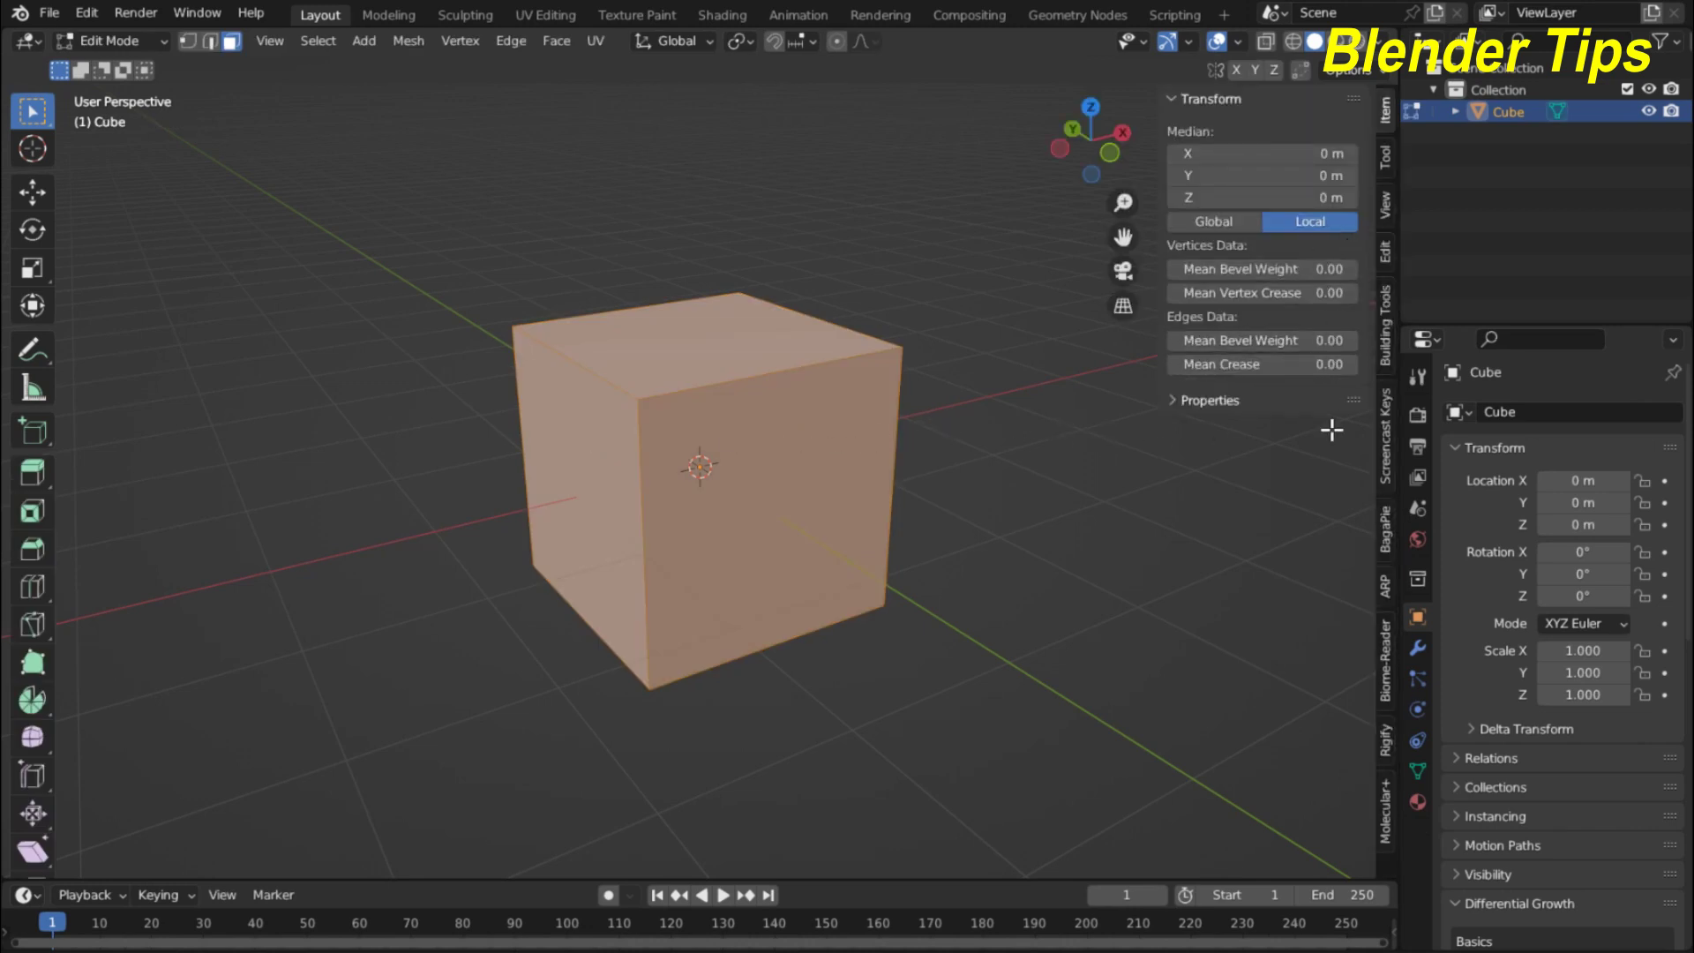
{"action": "left_click", "coordinate": [1382, 446]}
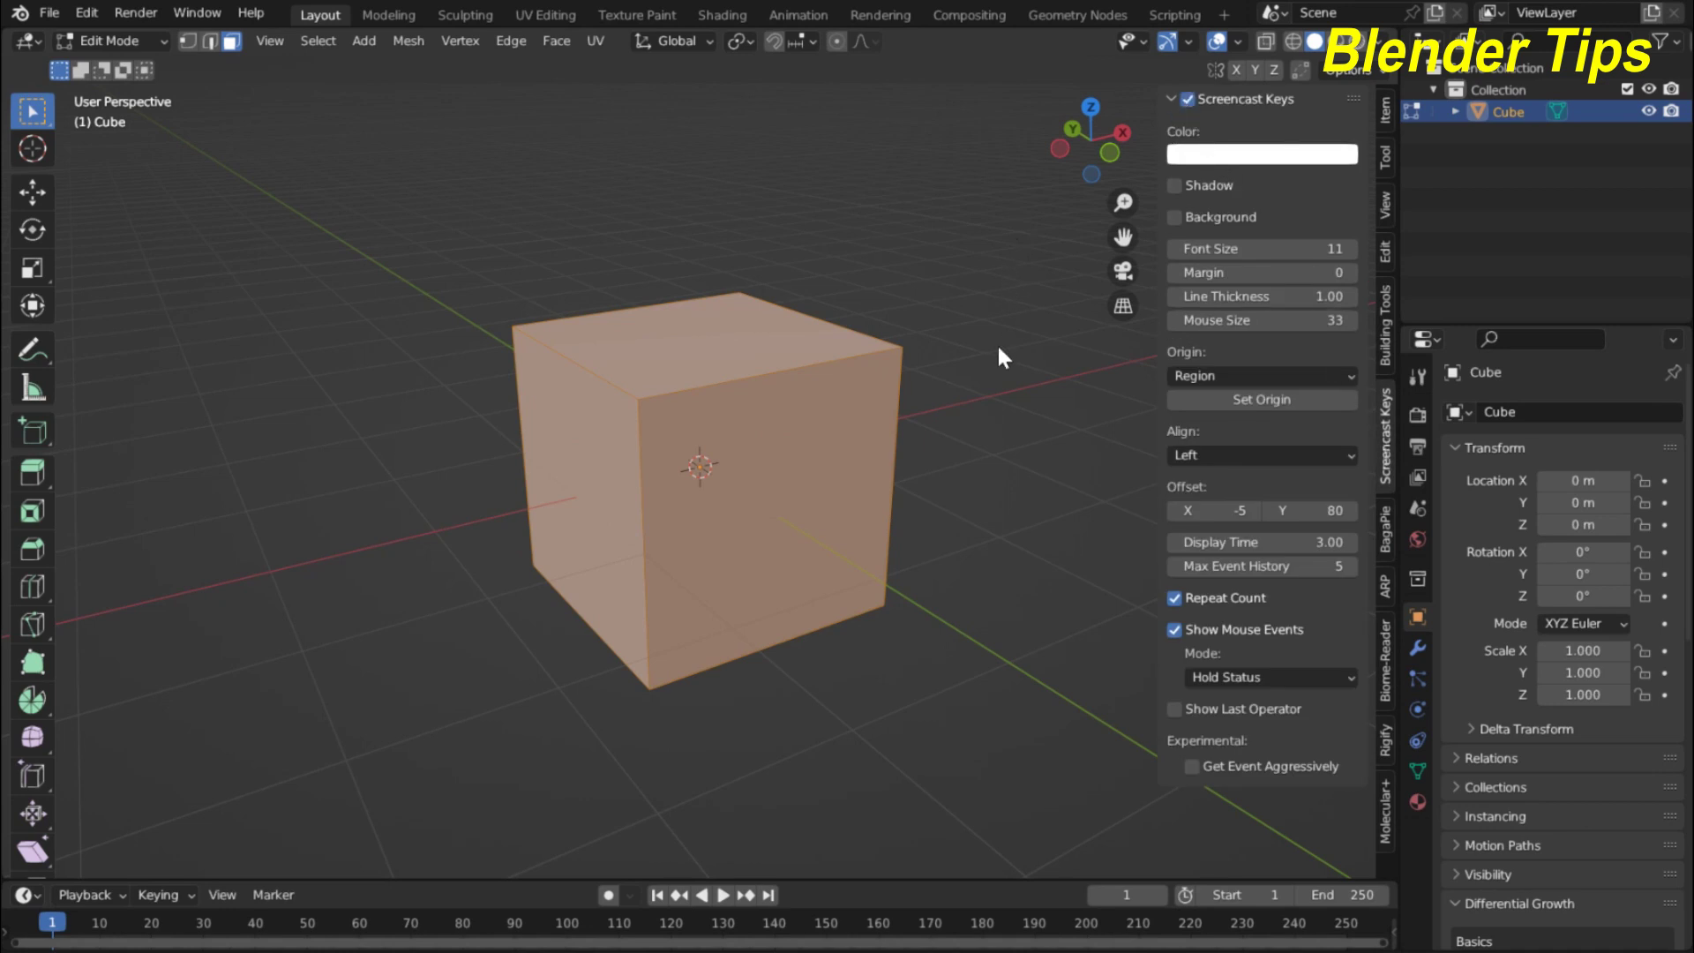
{"action": "key", "text": "n"}
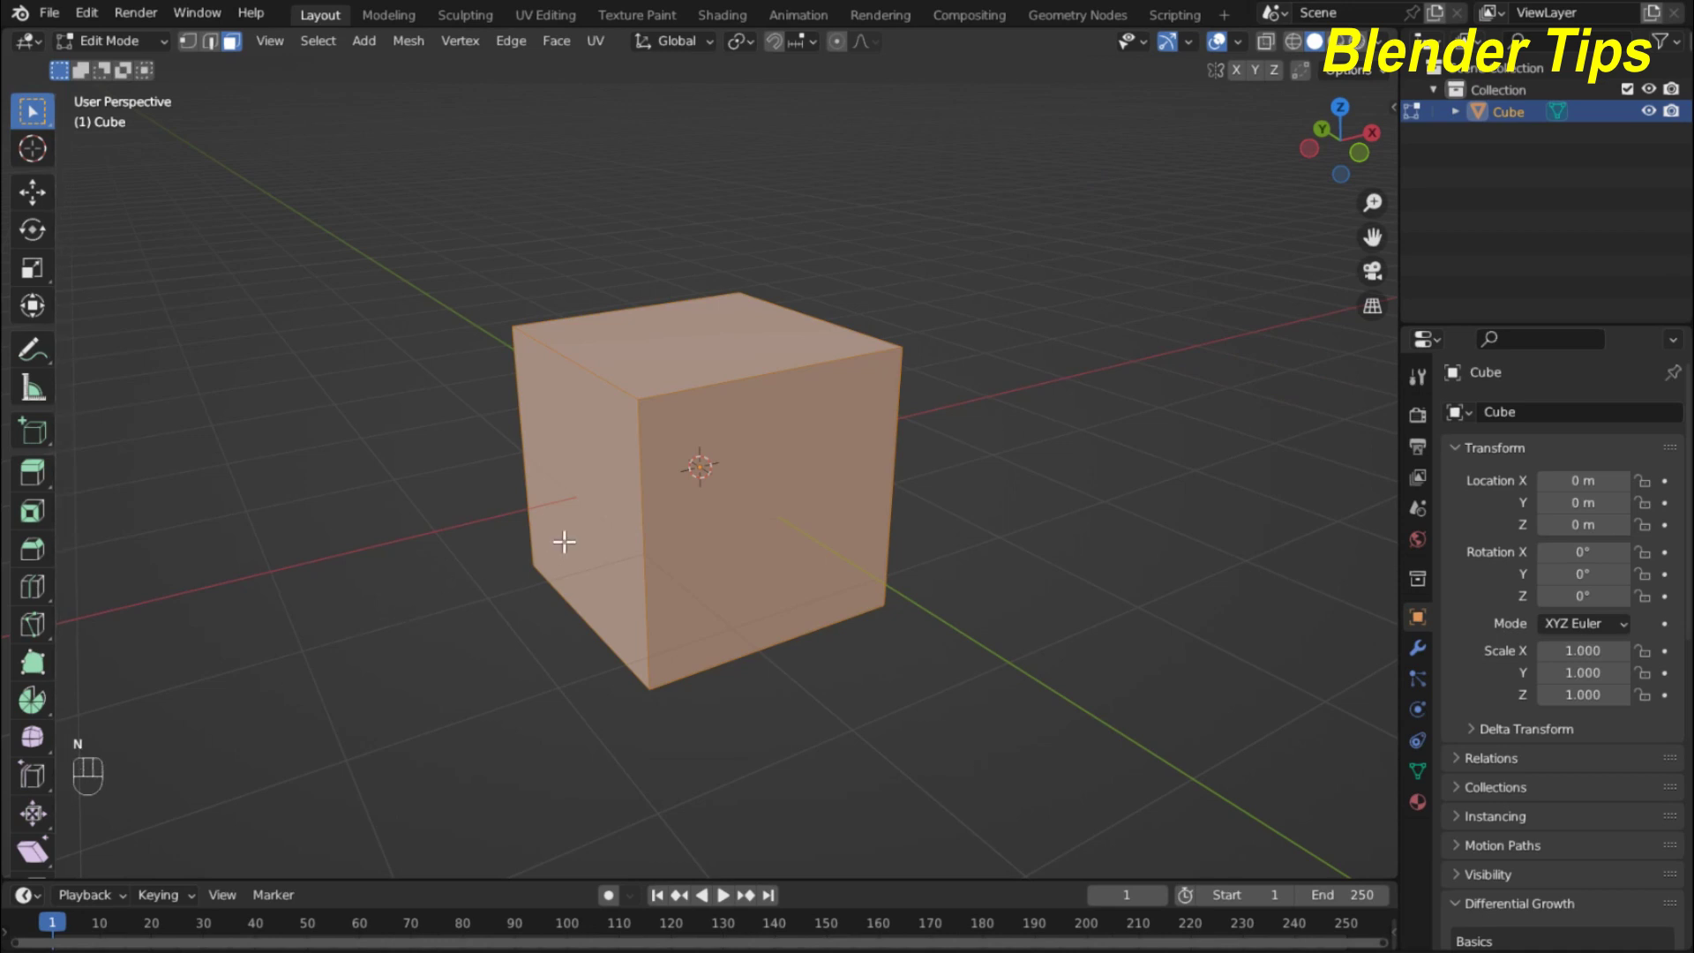
{"action": "scroll", "coordinate": [565, 541], "scroll_direction": "up", "scroll_amount": 3}
{"action": "scroll", "coordinate": [565, 541], "scroll_direction": "down", "scroll_amount": 1}
{"action": "mouse_move", "coordinate": [565, 542]}
{"action": "middle_mouse_down"}
{"action": "mouse_move", "coordinate": [635, 532]}
{"action": "mouse_move", "coordinate": [594, 533]}
{"action": "middle_mouse_up"}
{"action": "scroll", "coordinate": [636, 532], "scroll_direction": "up", "scroll_amount": 3}
{"action": "scroll", "coordinate": [635, 533], "scroll_direction": "down", "scroll_amount": 3}
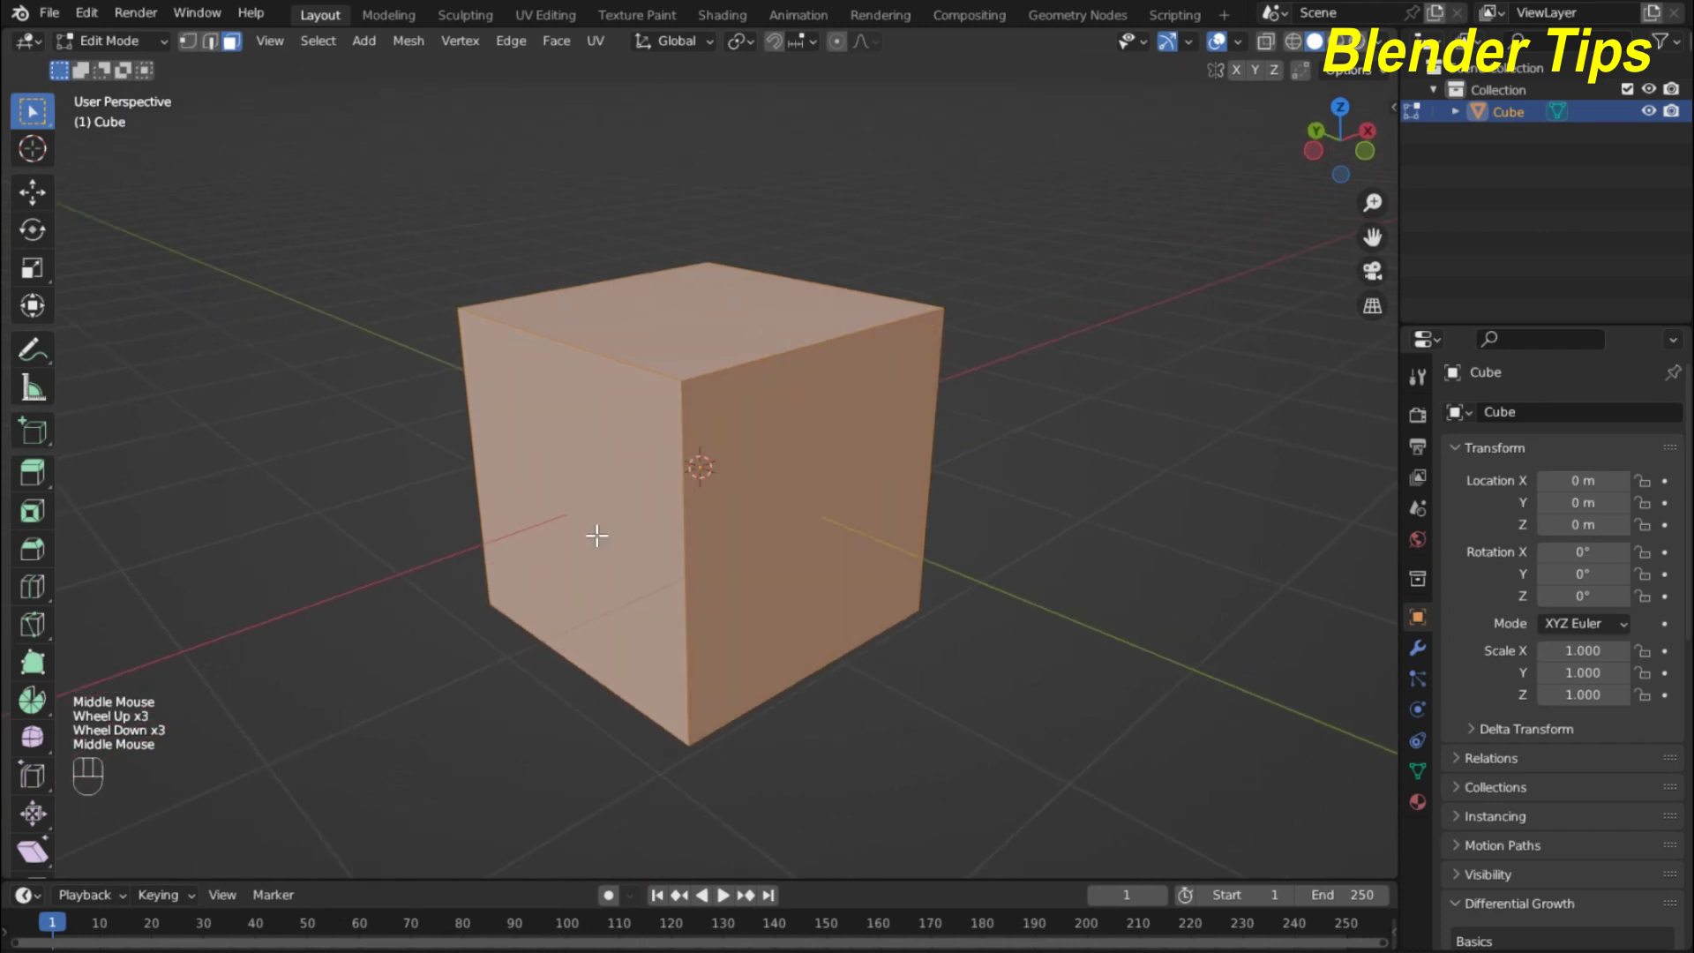
Pick Extrude Region from the toolbar's extrude tools
{"action": "left_click", "coordinate": [39, 474]}
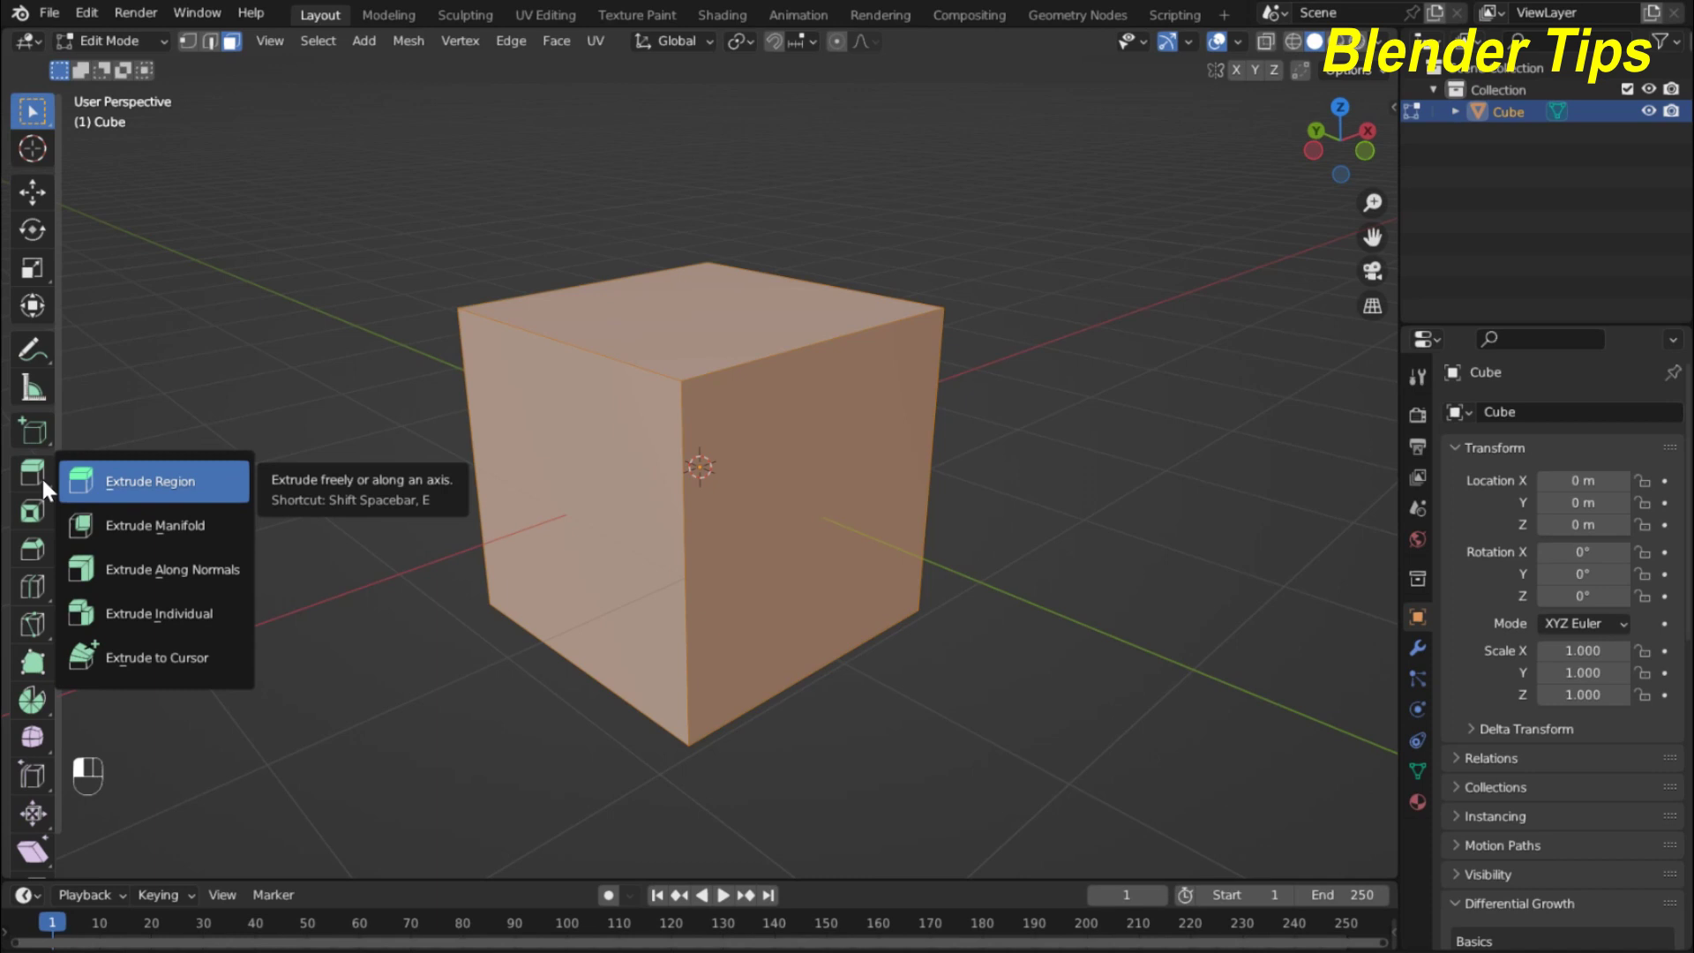
{"action": "left_click", "coordinate": [145, 480]}
{"action": "scroll", "coordinate": [653, 408], "scroll_direction": "down", "scroll_amount": 2}
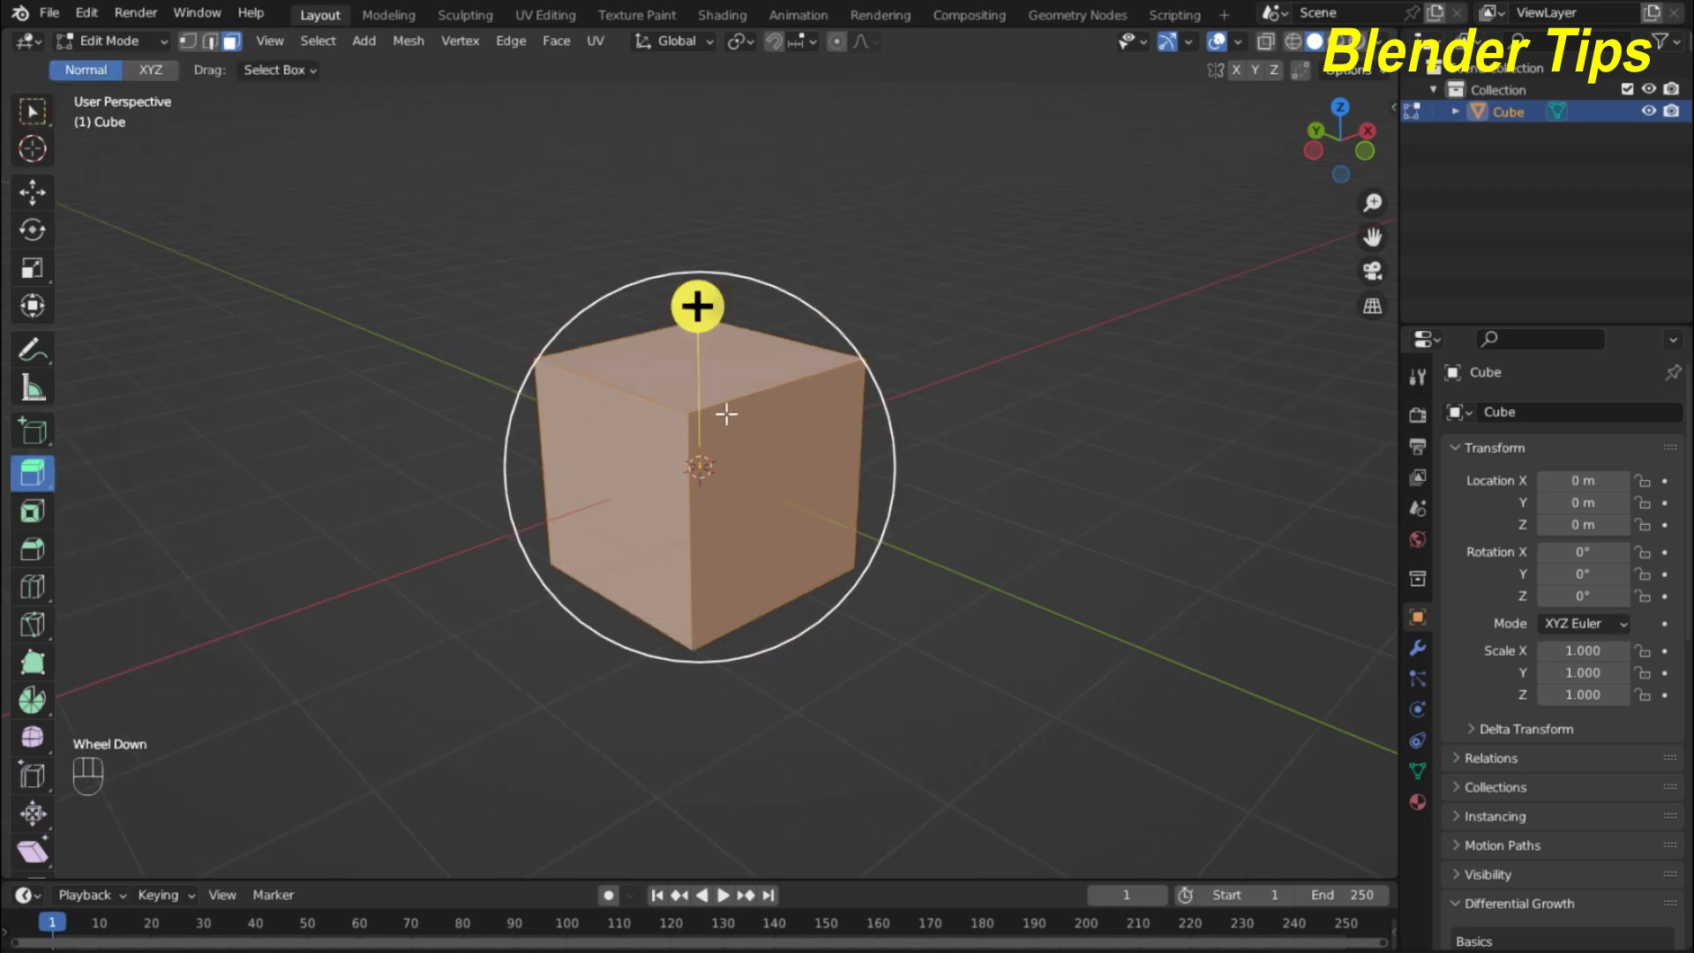
{"action": "scroll", "coordinate": [726, 413], "scroll_direction": "up", "scroll_amount": 3}
{"action": "scroll", "coordinate": [711, 422], "scroll_direction": "down", "scroll_amount": 2}
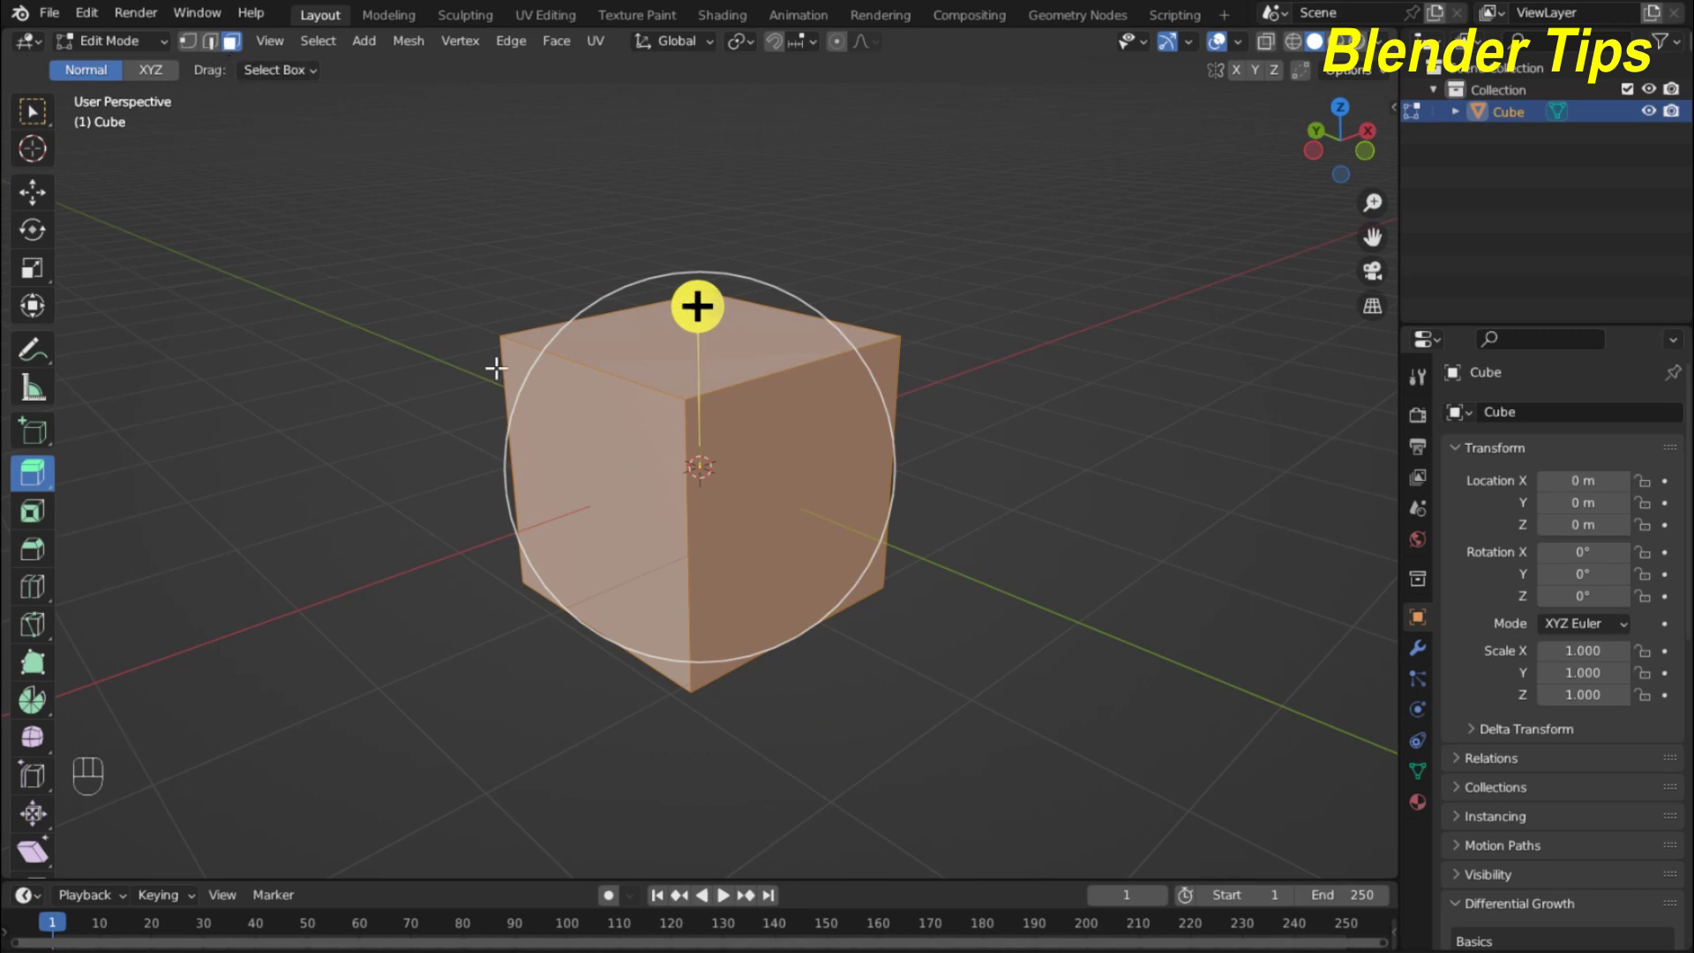
Select the cube's top face and grab its extrude gizmo
{"action": "middle_click_drag", "start_coordinate": [692, 534], "coordinate": [839, 521]}
{"action": "scroll", "coordinate": [829, 499], "scroll_direction": "up", "scroll_amount": 2}
{"action": "left_click", "coordinate": [764, 303]}
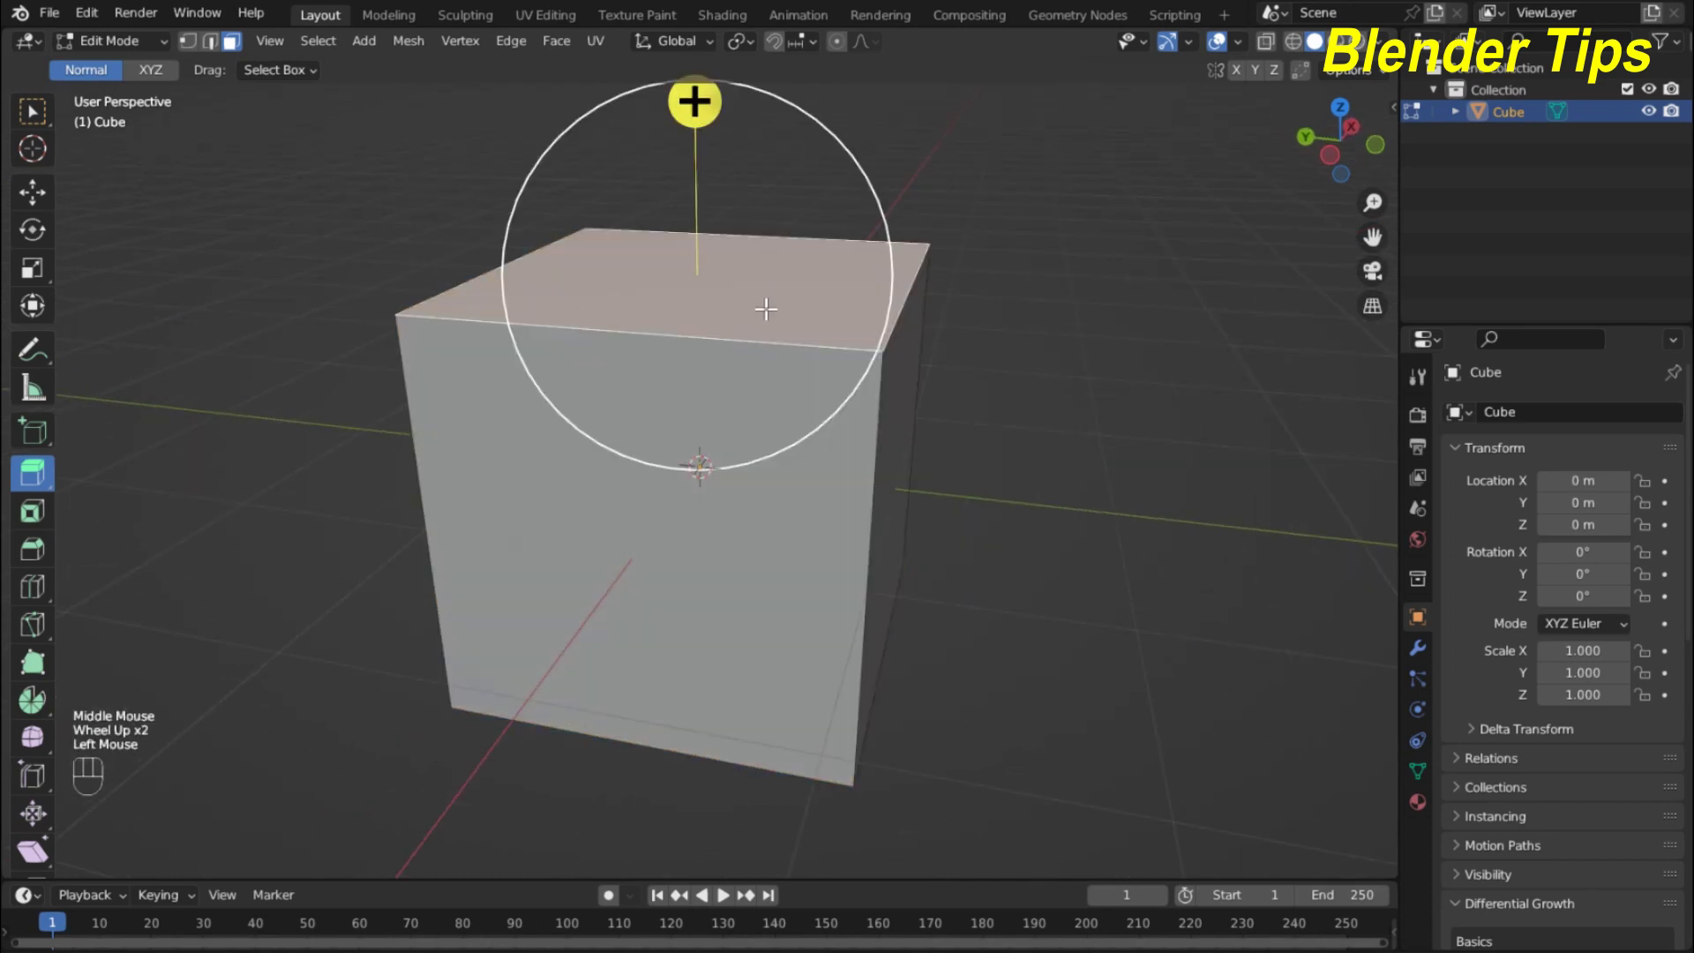
{"action": "scroll", "coordinate": [741, 345], "scroll_direction": "down", "scroll_amount": 4}
{"action": "middle_click_drag", "start_coordinate": [722, 374], "coordinate": [599, 397]}
{"action": "scroll", "coordinate": [681, 346], "scroll_direction": "down", "scroll_amount": 2}
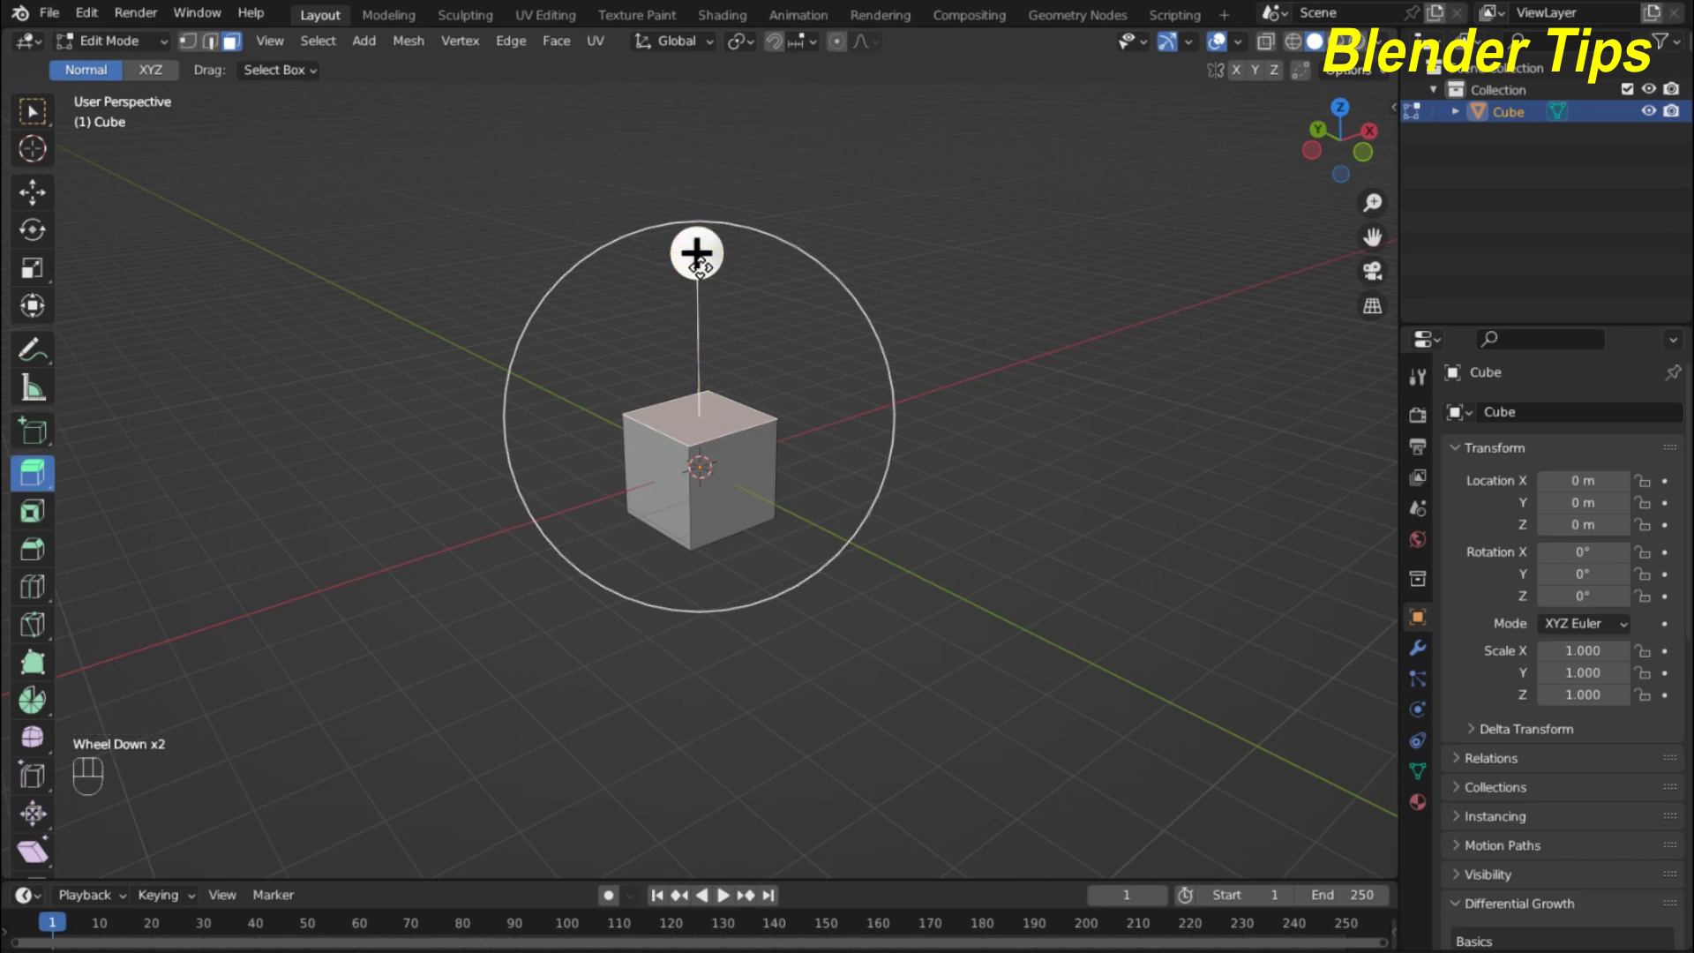
{"action": "left_click", "coordinate": [697, 254]}
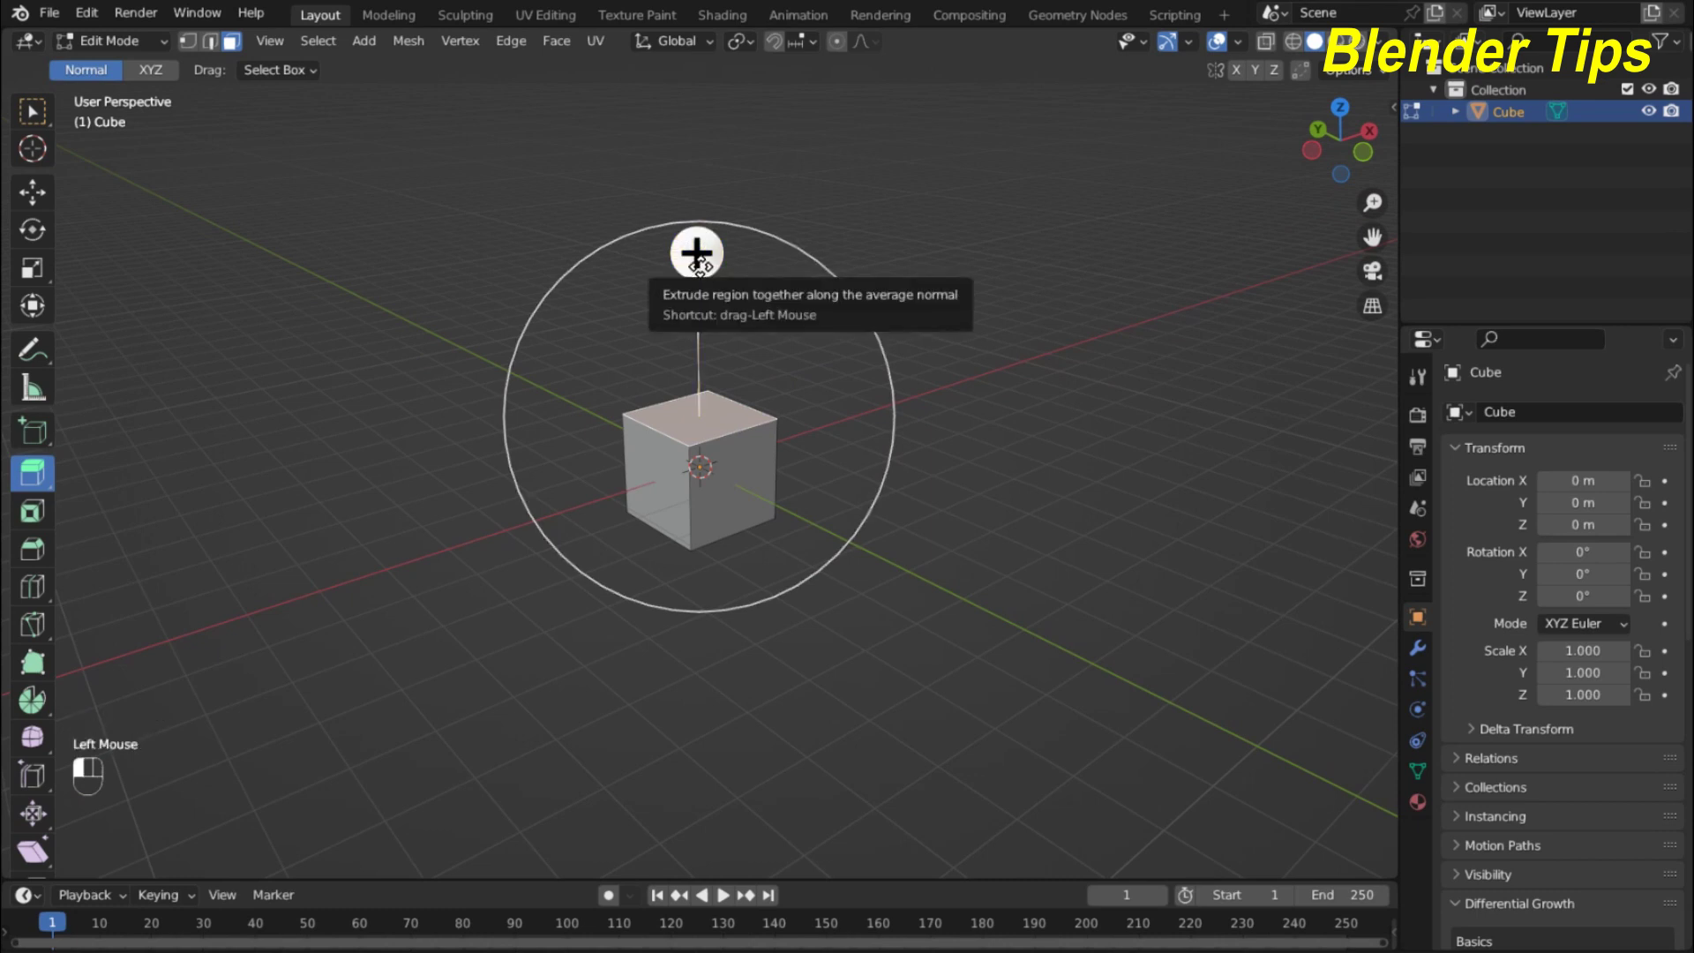
Extrude the cube's top face upward about 1.5 m
{"action": "left_click_drag", "start_coordinate": [697, 255], "coordinate": [696, 113]}
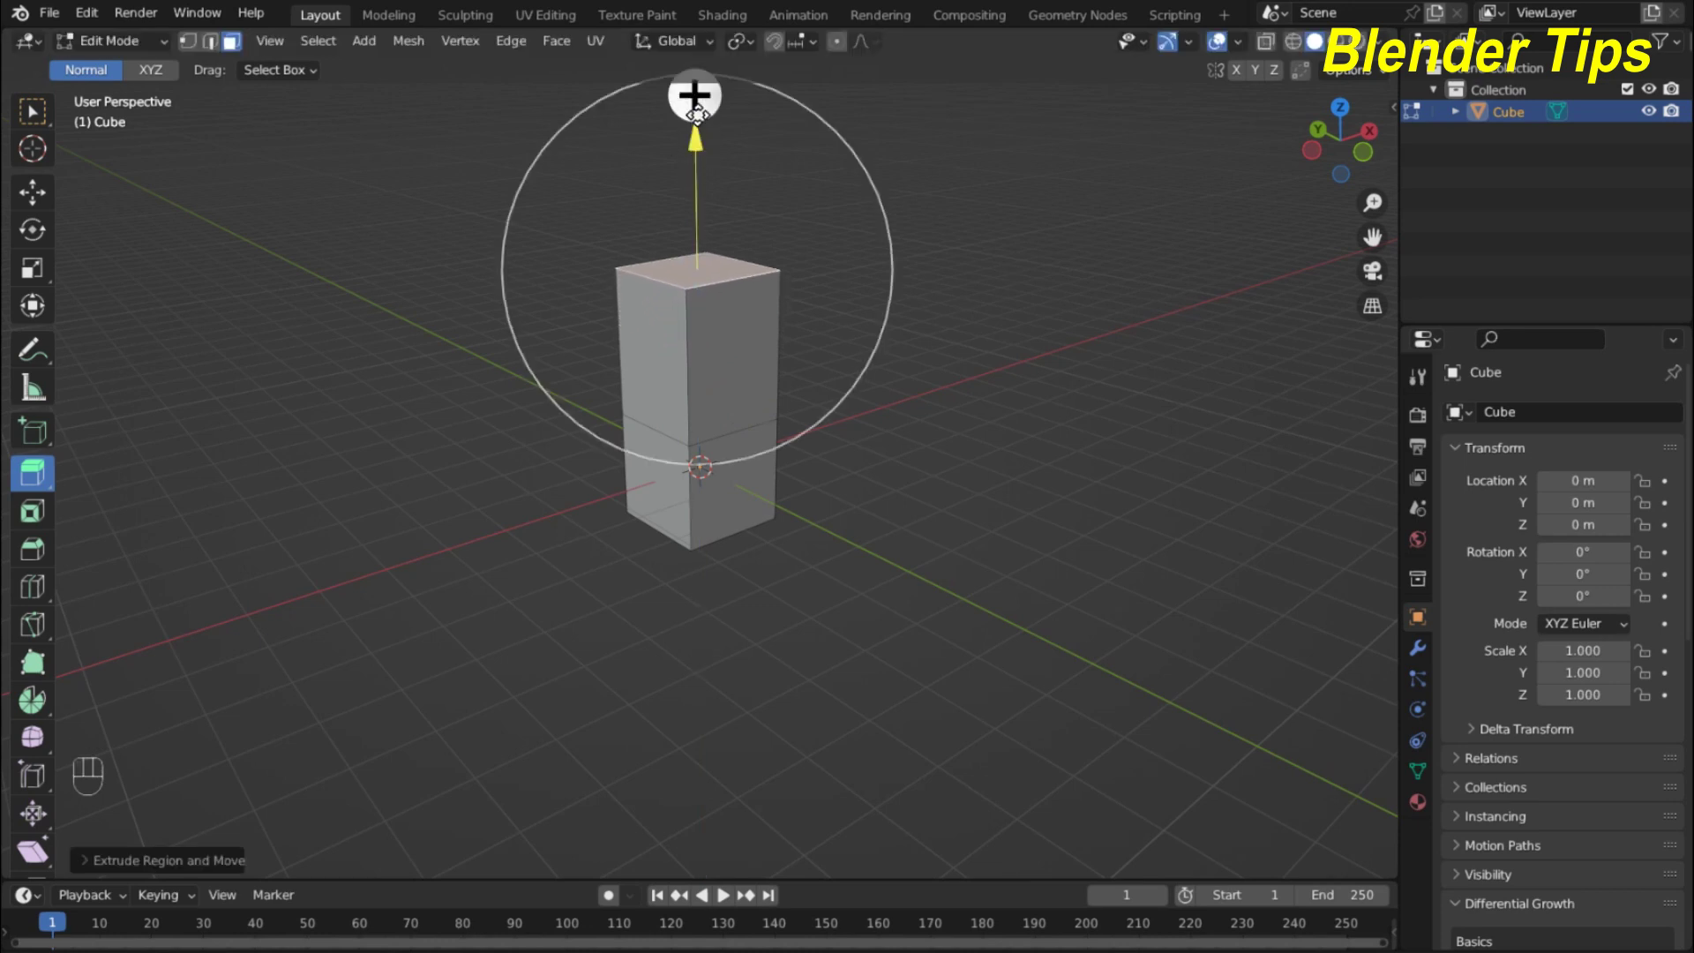
{"action": "scroll", "coordinate": [505, 500], "scroll_direction": "up", "scroll_amount": 1}
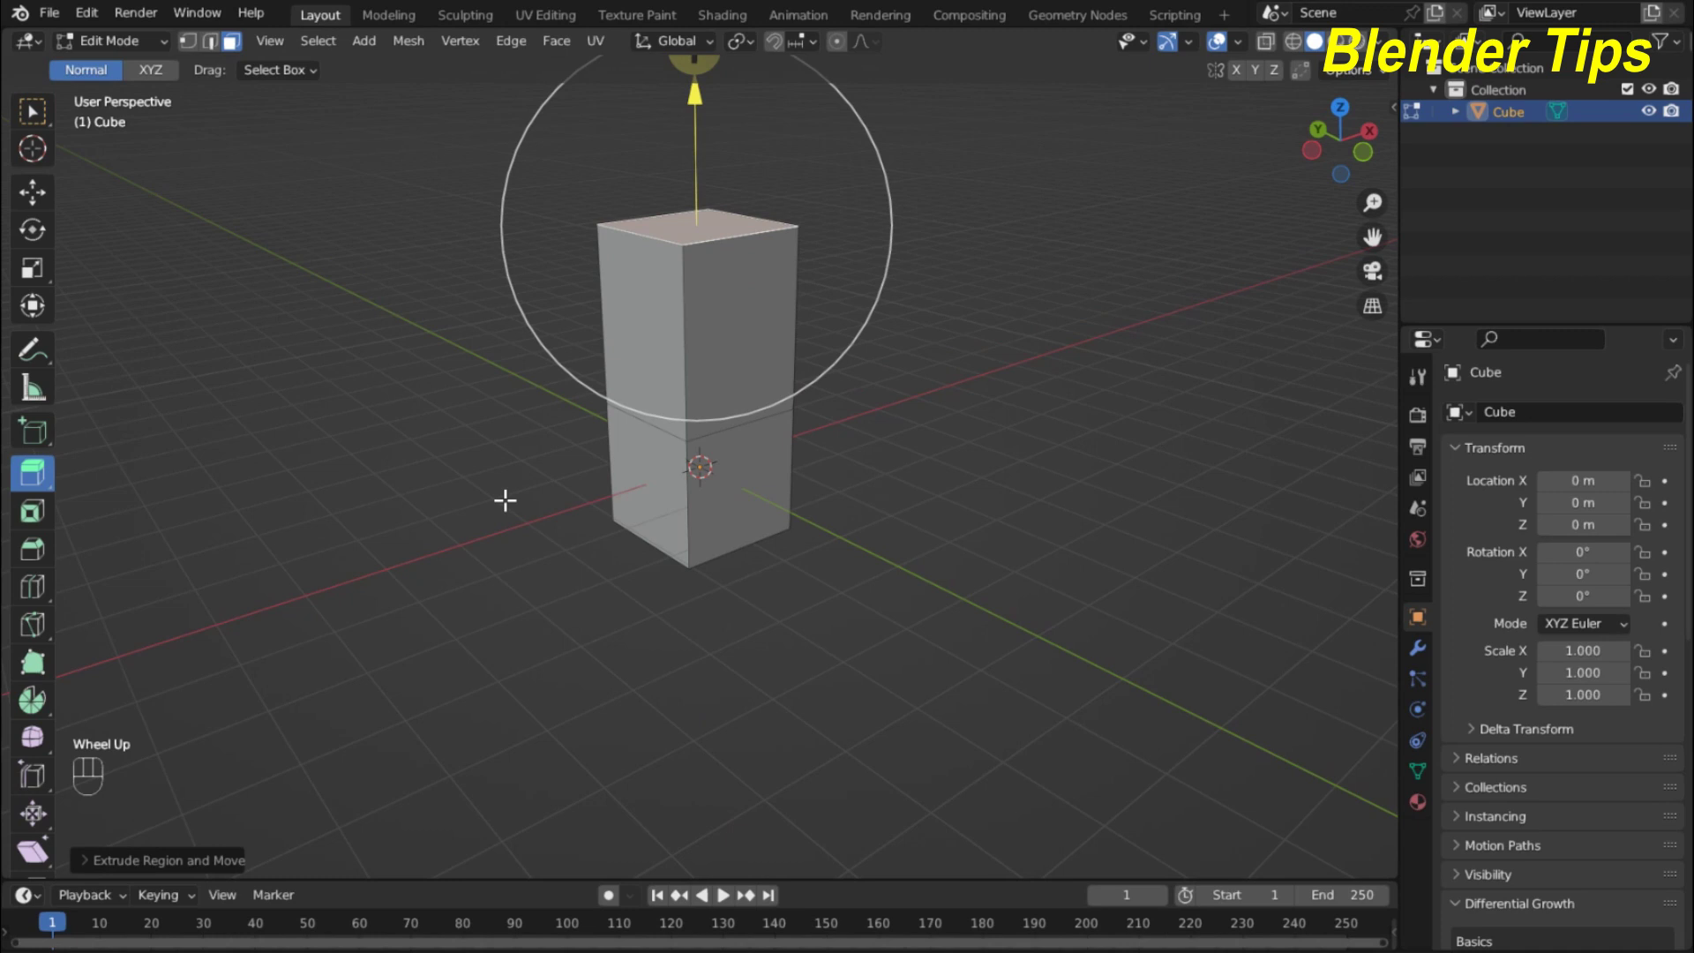
{"action": "middle_click_drag", "start_coordinate": [505, 501], "coordinate": [495, 579], "text": "shift"}
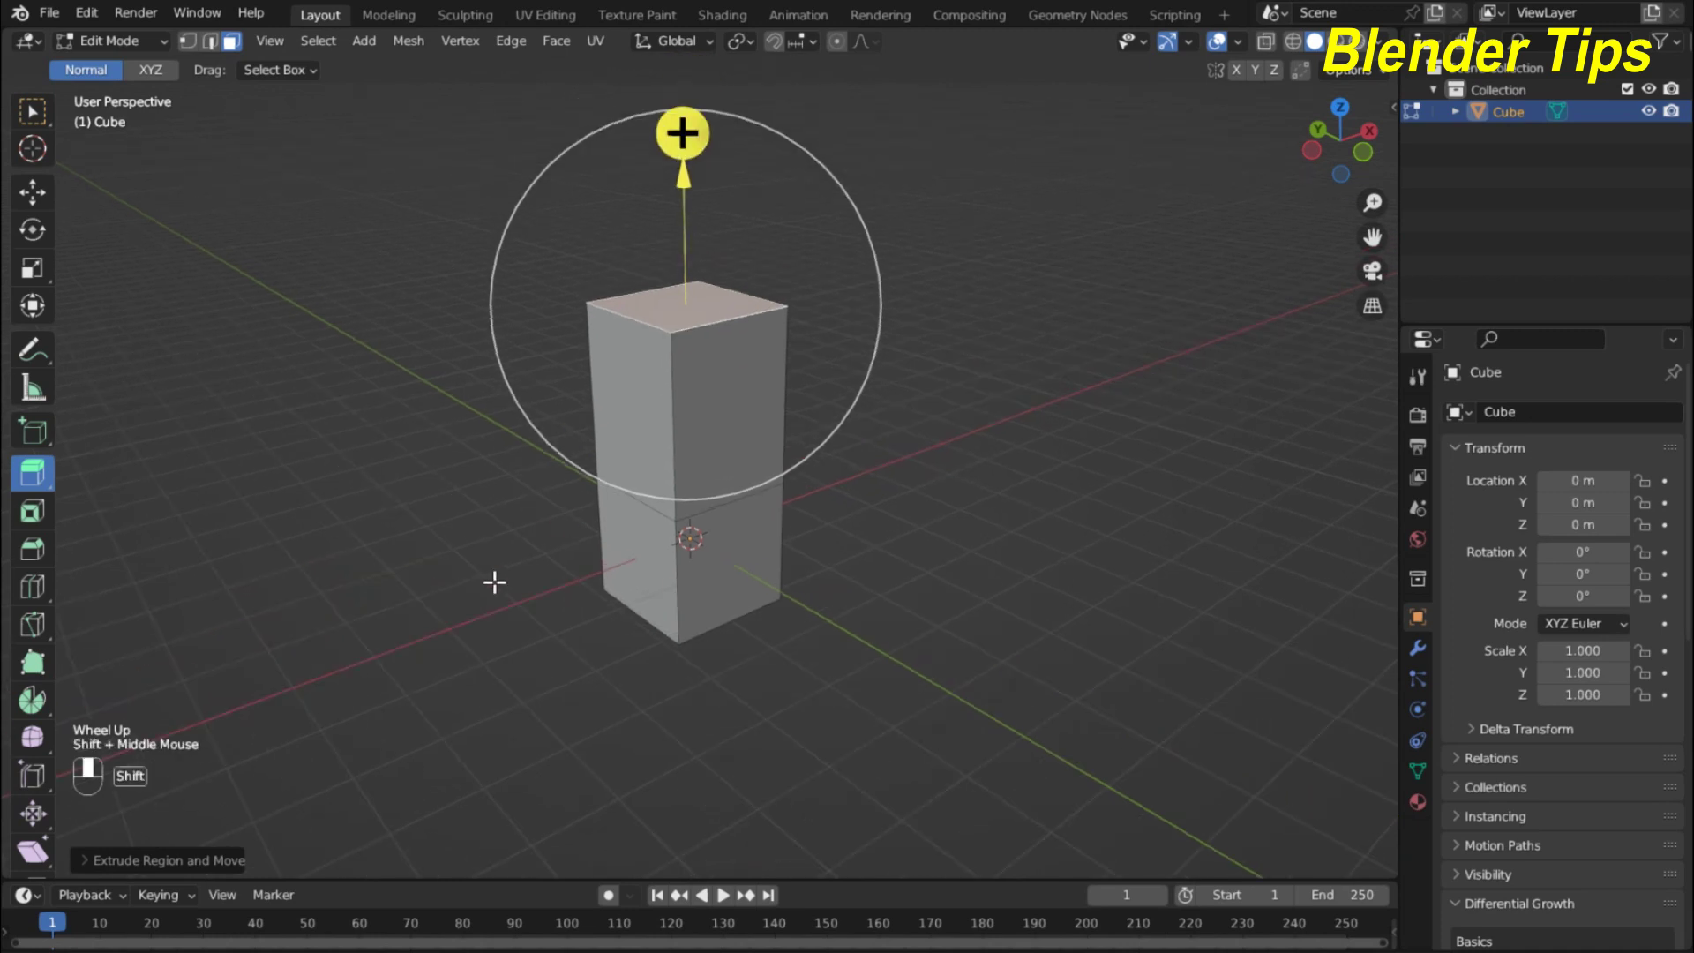
{"action": "middle_click_drag", "start_coordinate": [711, 425], "coordinate": [745, 405]}
Extrude a side face of the upper block outward into a new block
{"action": "left_click", "coordinate": [673, 415]}
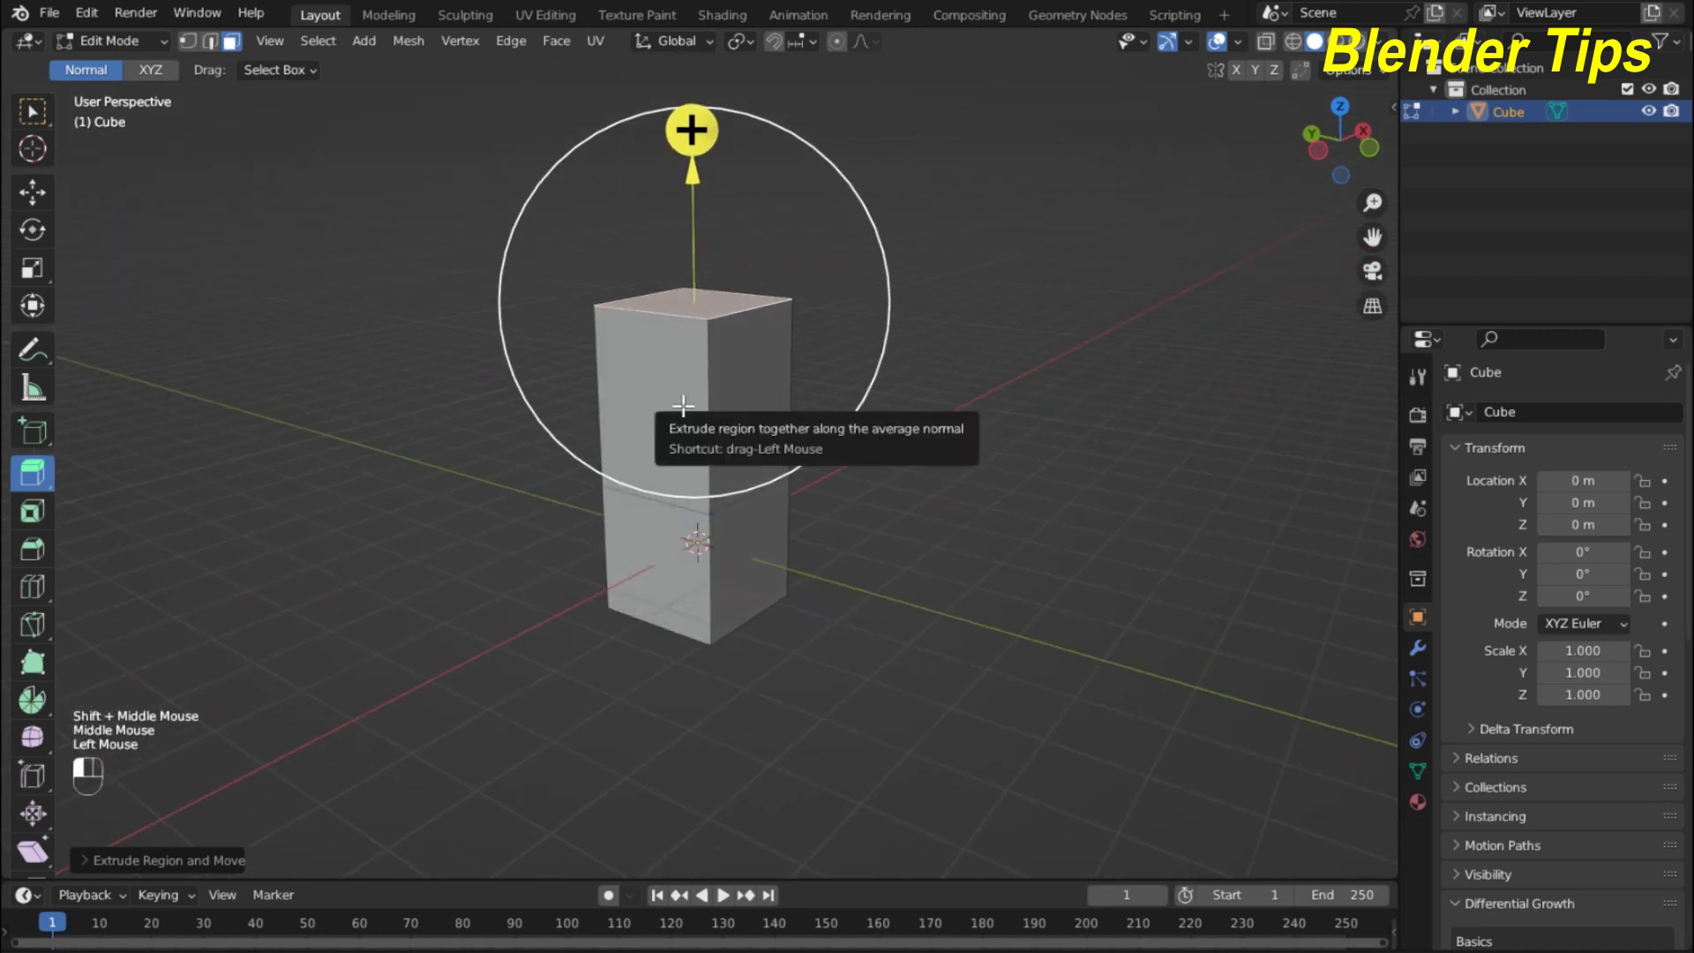
{"action": "left_click", "coordinate": [767, 393]}
{"action": "middle_click_drag", "start_coordinate": [896, 393], "coordinate": [955, 390]}
{"action": "scroll", "coordinate": [633, 394], "scroll_direction": "up", "scroll_amount": 2}
{"action": "scroll", "coordinate": [798, 405], "scroll_direction": "down", "scroll_amount": 3}
{"action": "scroll", "coordinate": [797, 446], "scroll_direction": "up", "scroll_amount": 1}
{"action": "middle_click_drag", "start_coordinate": [881, 553], "coordinate": [968, 526]}
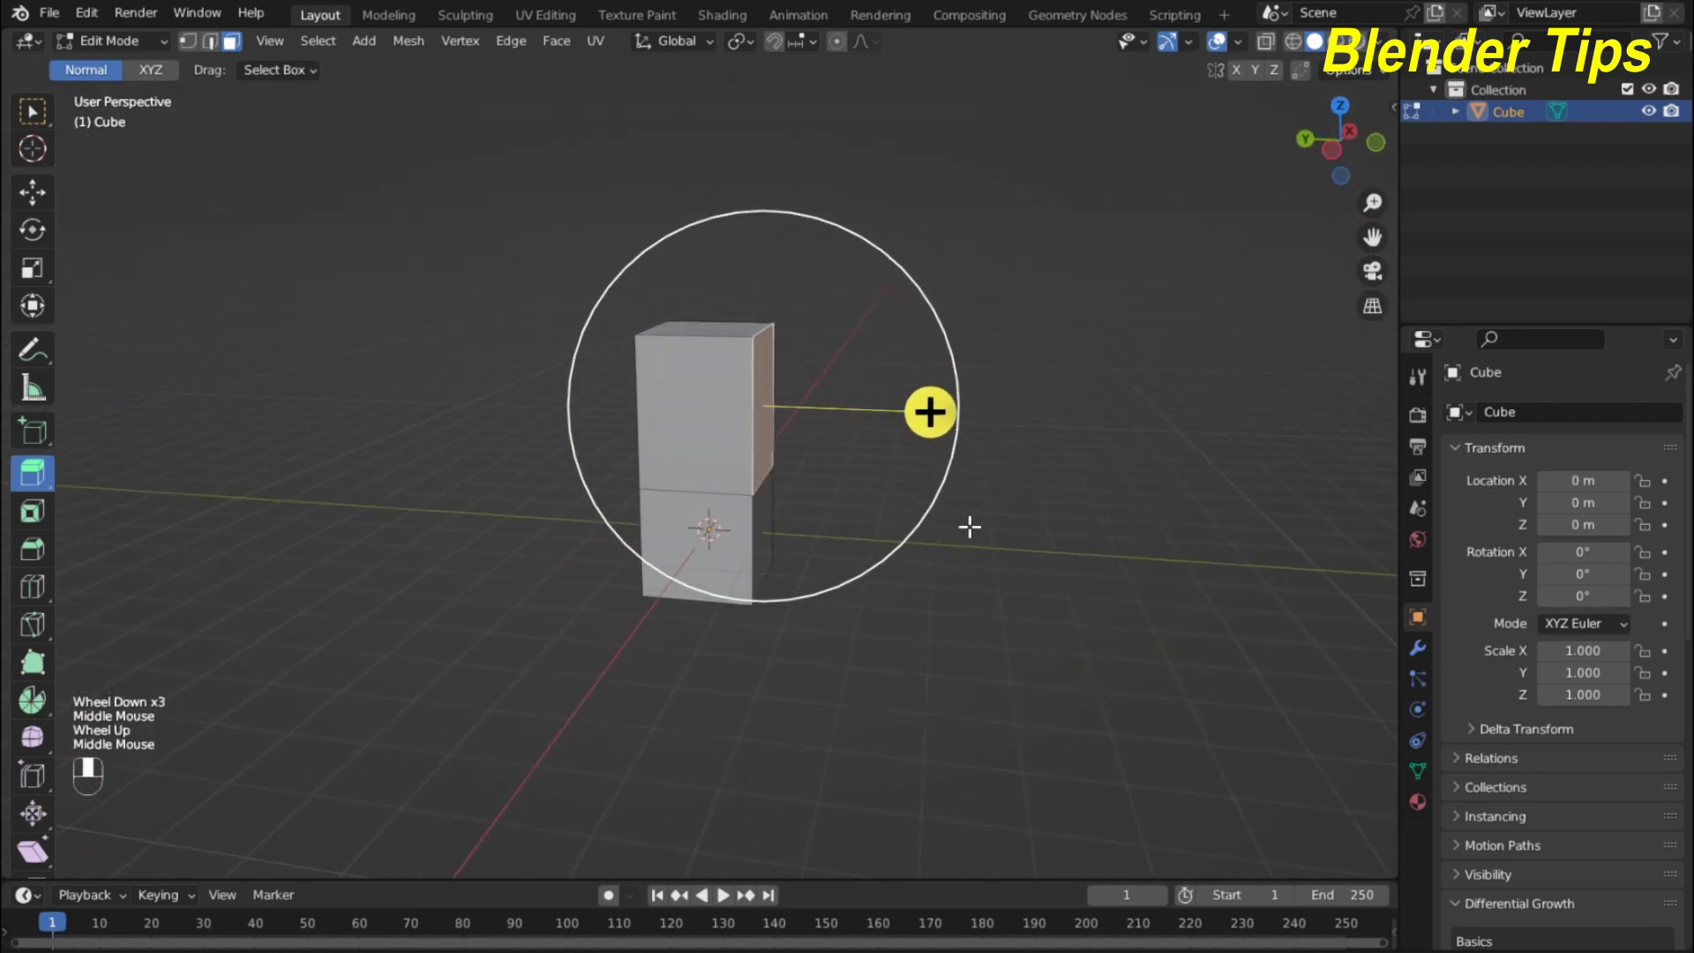
{"action": "left_click_drag", "start_coordinate": [930, 412], "coordinate": [1117, 425]}
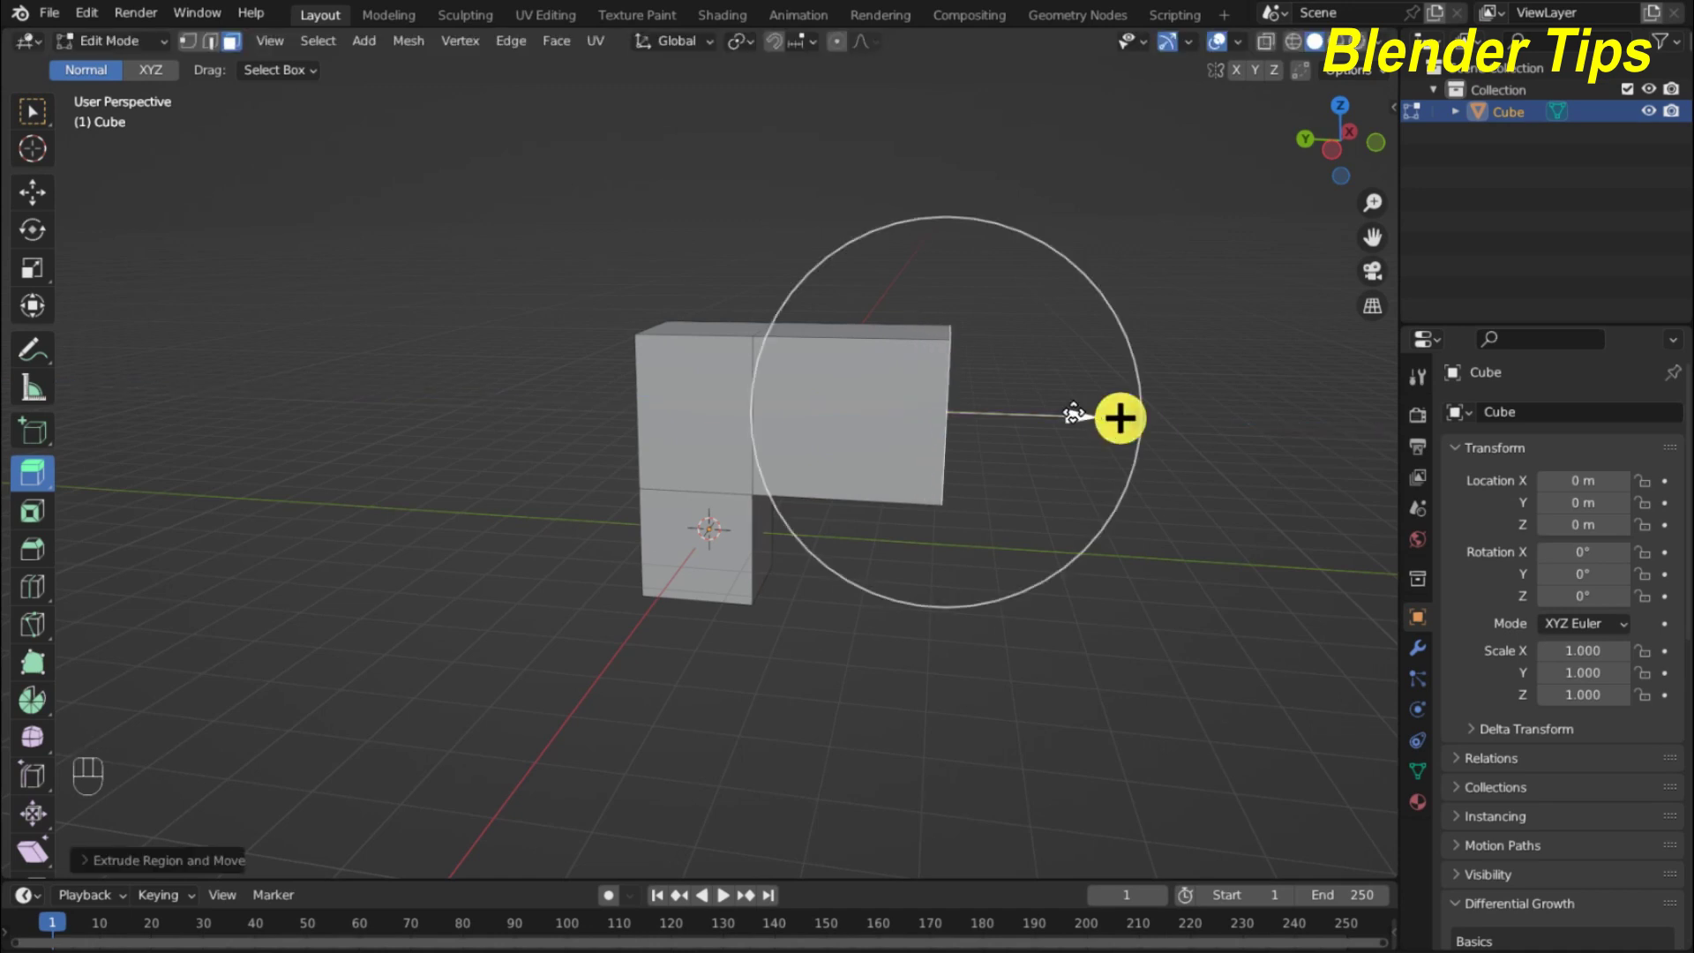
Extrude the opposite side face about 1.8 m, completing the T-shaped bar
{"action": "scroll", "coordinate": [949, 409], "scroll_direction": "down", "scroll_amount": 2}
{"action": "middle_click_drag", "start_coordinate": [949, 409], "coordinate": [662, 401]}
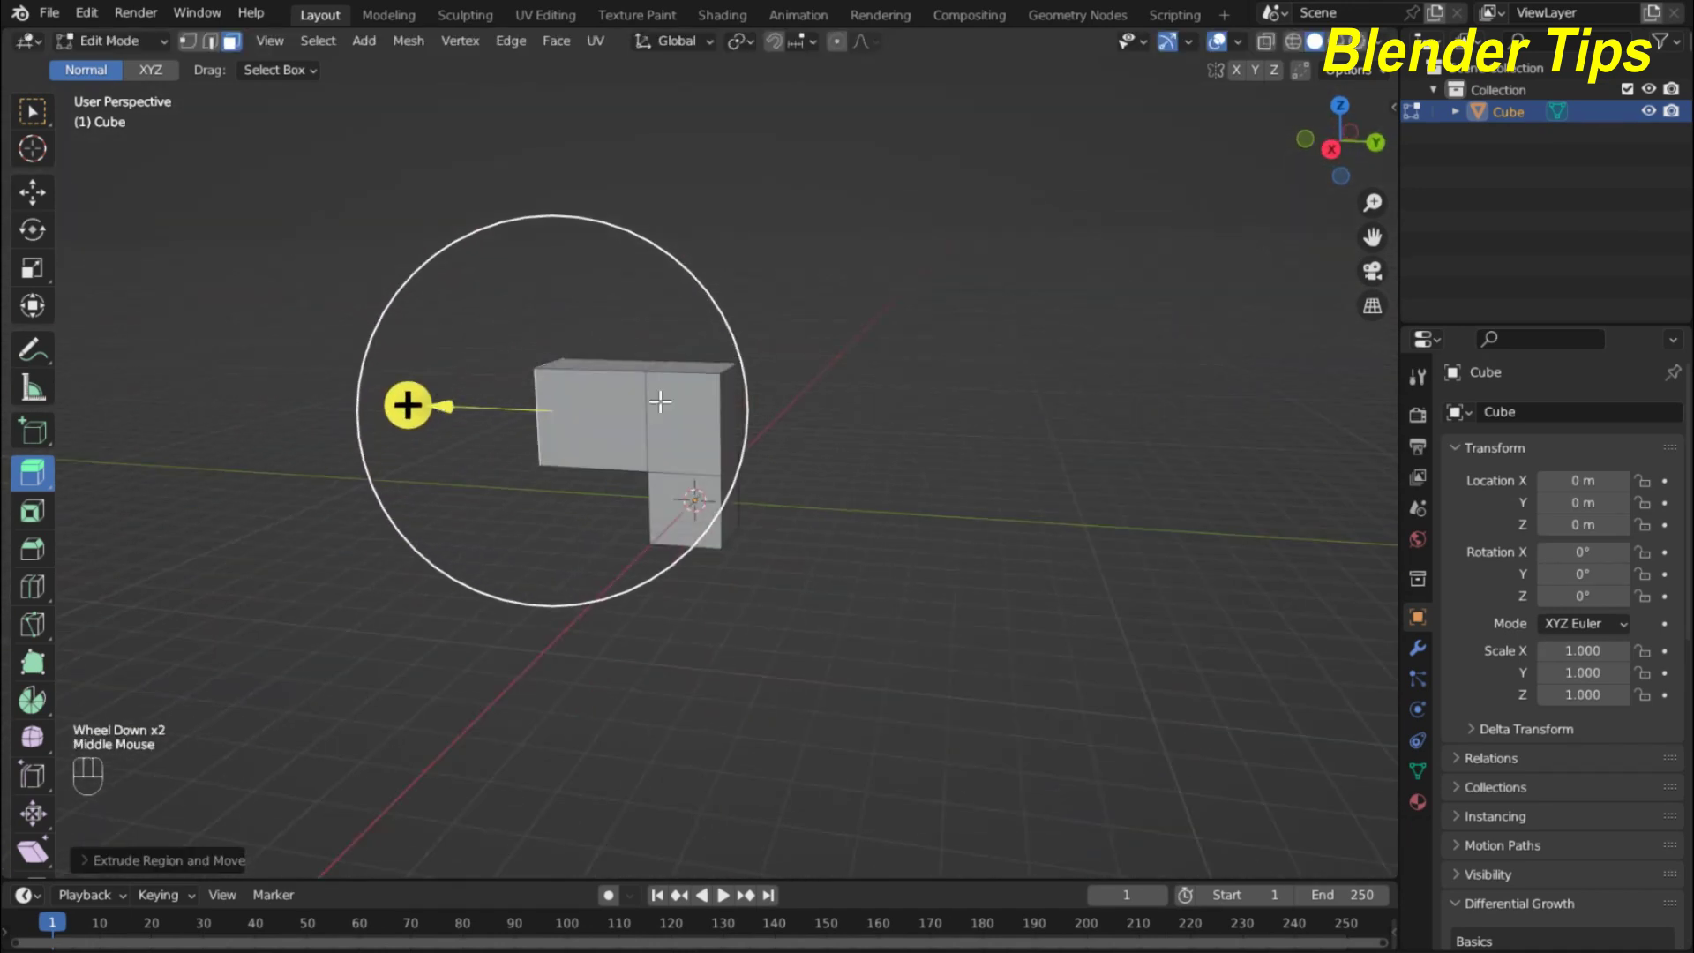
{"action": "scroll", "coordinate": [685, 401], "scroll_direction": "up", "scroll_amount": 3}
{"action": "left_click", "coordinate": [761, 393]}
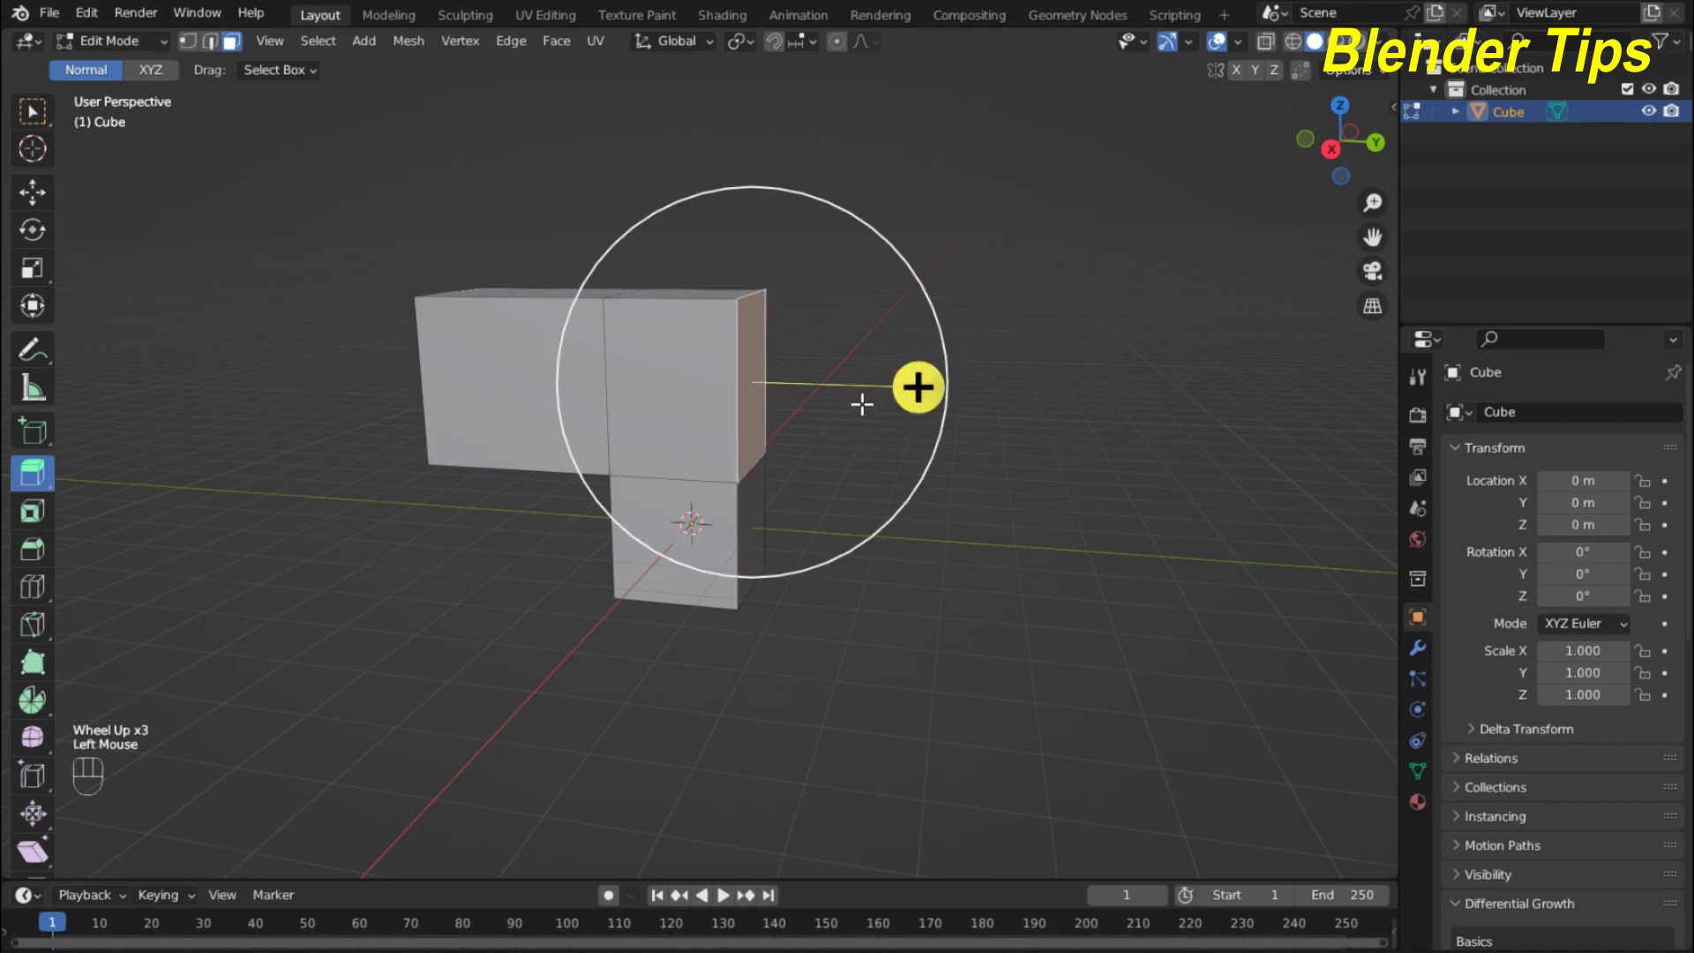
{"action": "left_click_drag", "start_coordinate": [918, 387], "coordinate": [1146, 427]}
{"action": "scroll", "coordinate": [617, 405], "scroll_direction": "down", "scroll_amount": 3}
{"action": "middle_click_drag", "start_coordinate": [603, 434], "coordinate": [693, 507]}
{"action": "scroll", "coordinate": [760, 498], "scroll_direction": "up", "scroll_amount": 1, "text": "shift"}
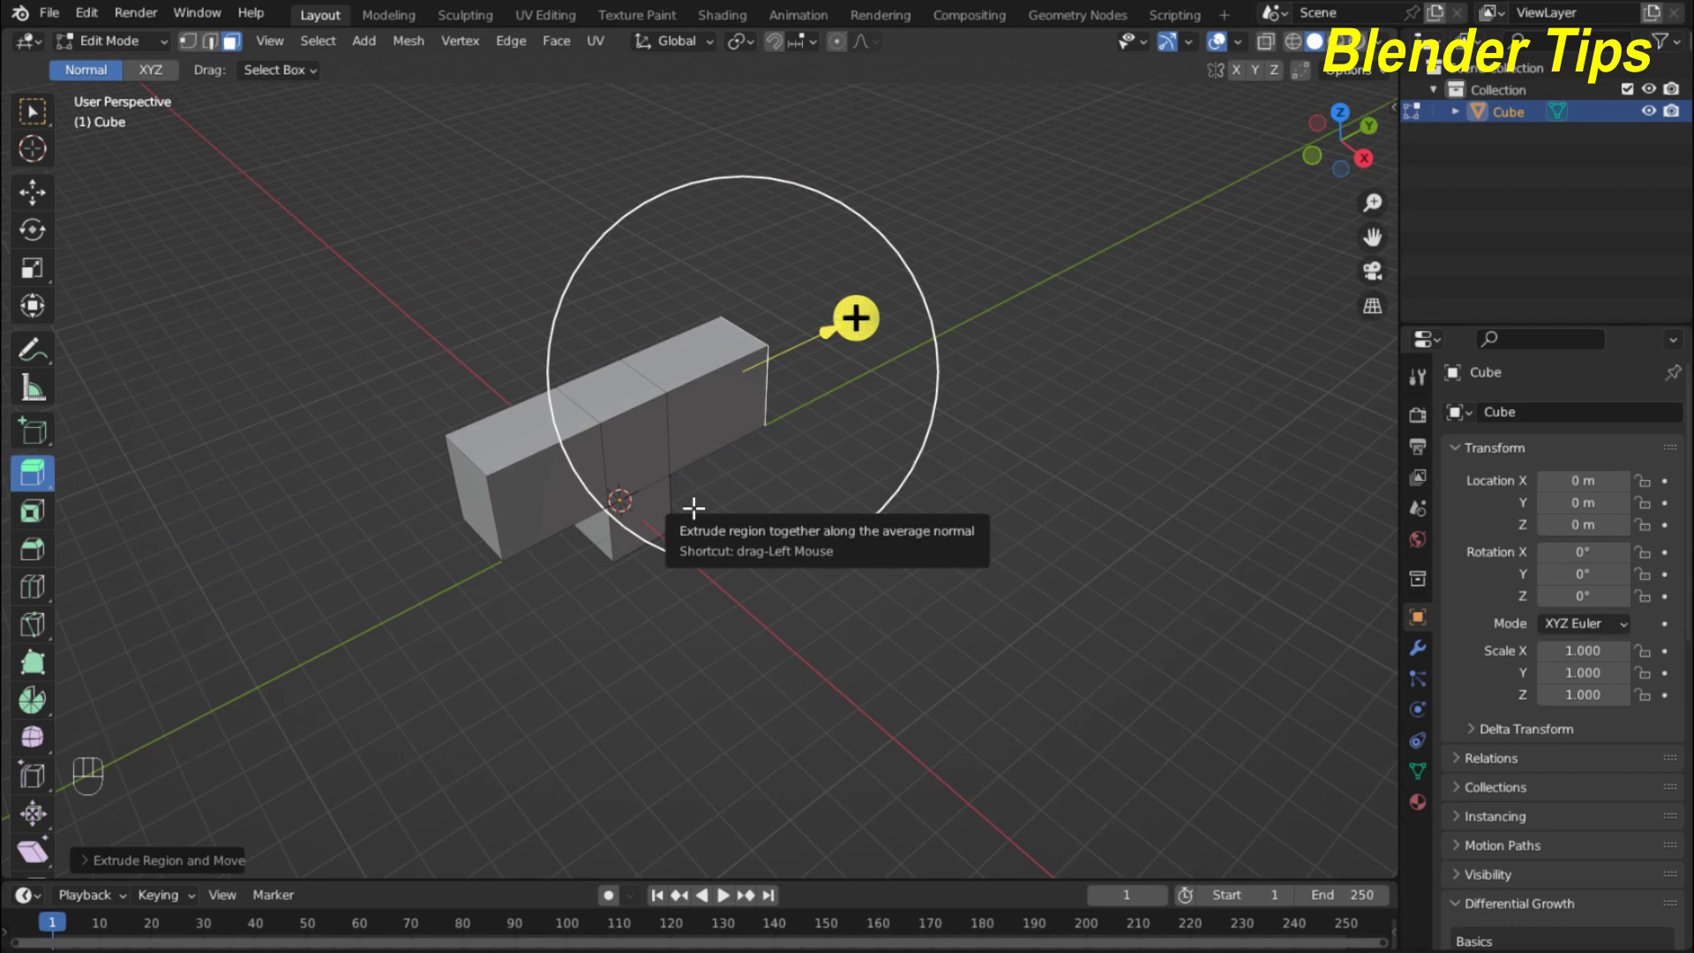
{"action": "scroll", "coordinate": [693, 503], "scroll_direction": "up", "scroll_amount": 3}
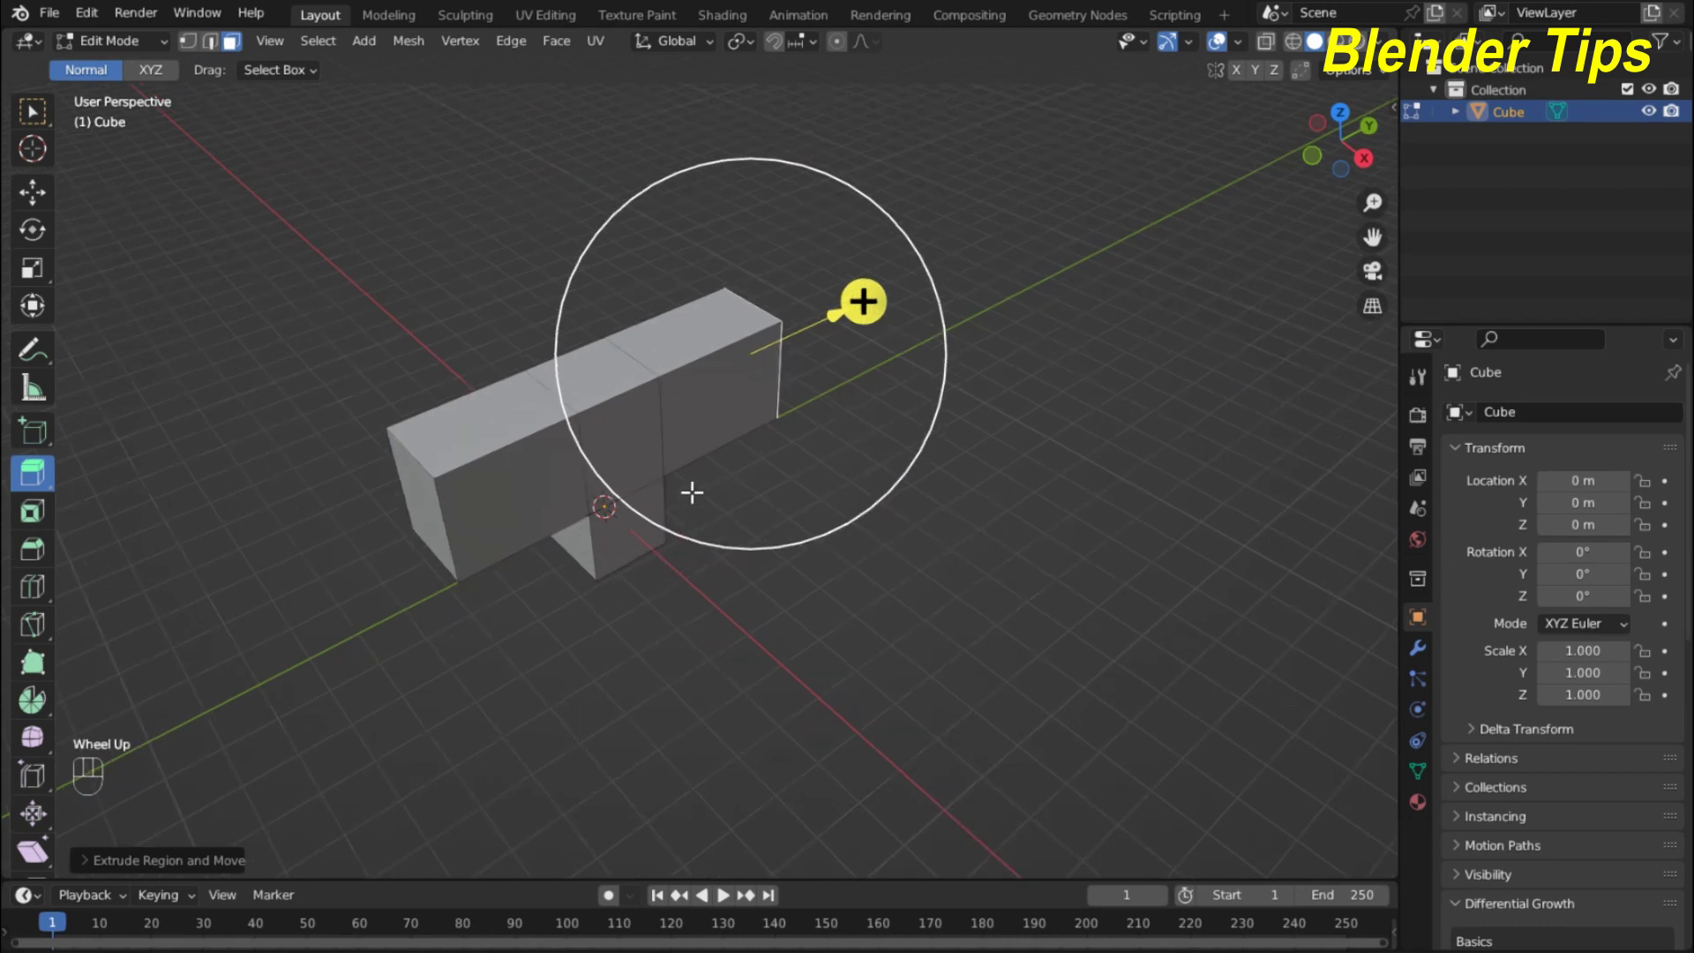
{"action": "scroll", "coordinate": [692, 491], "scroll_direction": "down", "scroll_amount": 3}
{"action": "scroll", "coordinate": [692, 492], "scroll_direction": "down", "scroll_amount": 1}
{"action": "middle_click_drag", "start_coordinate": [691, 492], "coordinate": [592, 431]}
{"action": "scroll", "coordinate": [823, 447], "scroll_direction": "up", "scroll_amount": 1}
{"action": "scroll", "coordinate": [823, 447], "scroll_direction": "up", "scroll_amount": 2}
{"action": "scroll", "coordinate": [824, 444], "scroll_direction": "down", "scroll_amount": 1}
{"action": "scroll", "coordinate": [825, 442], "scroll_direction": "down", "scroll_amount": 2}
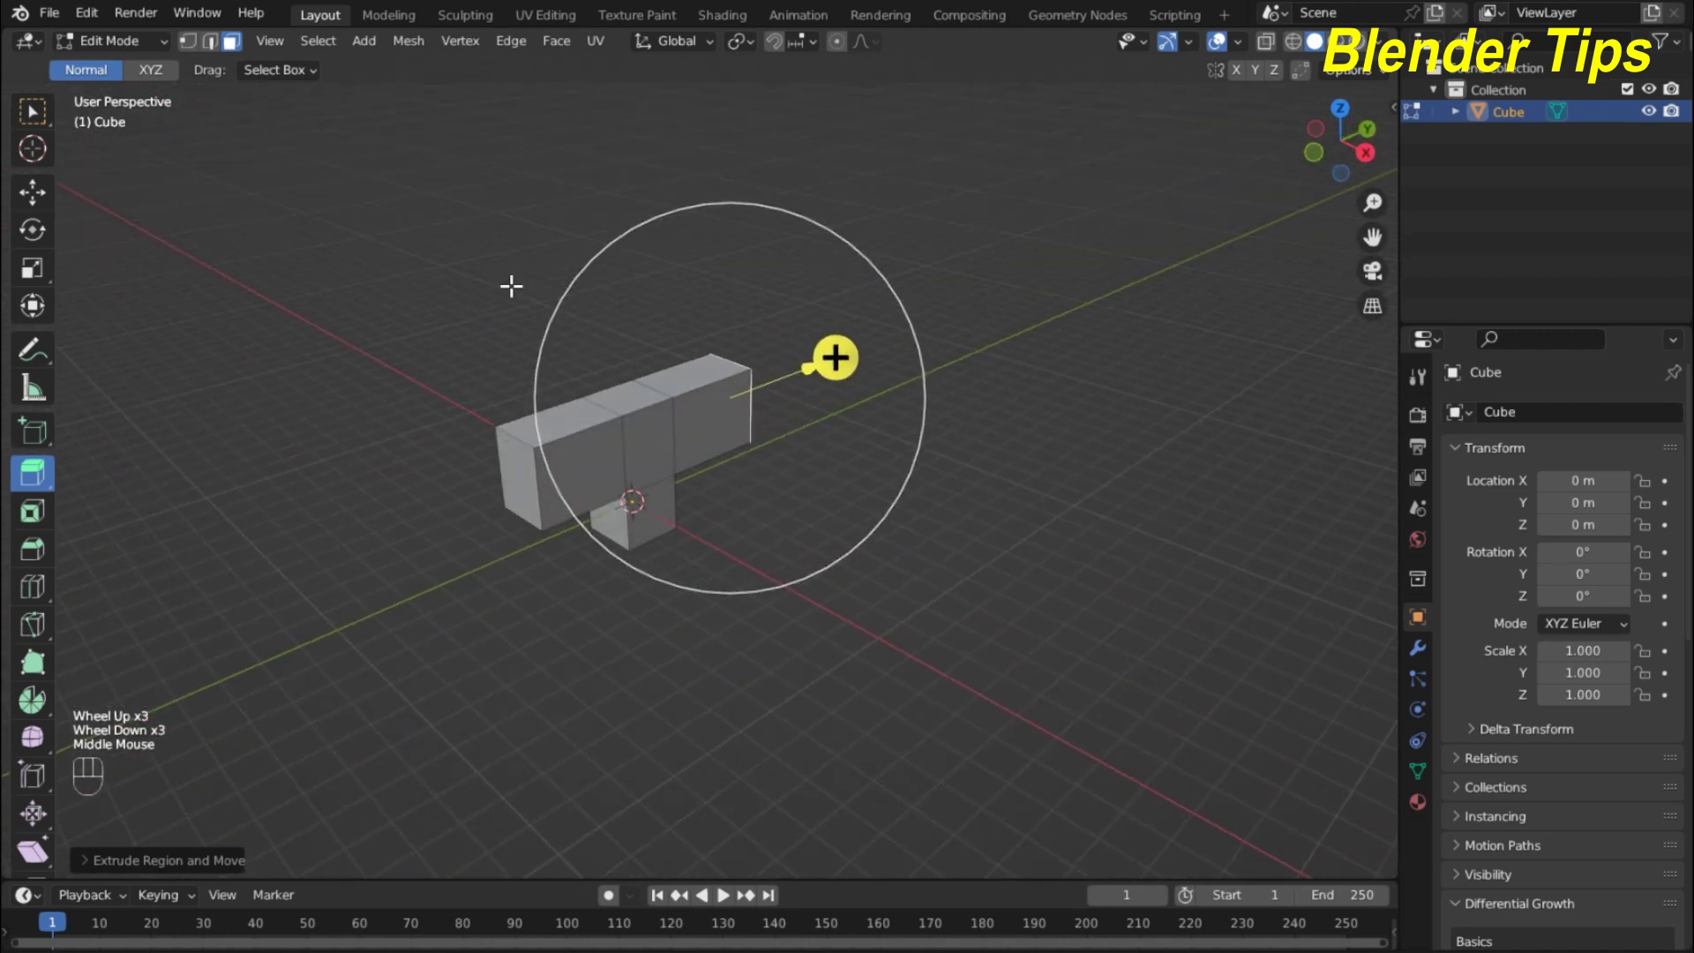
{"action": "left_click", "coordinate": [35, 474]}
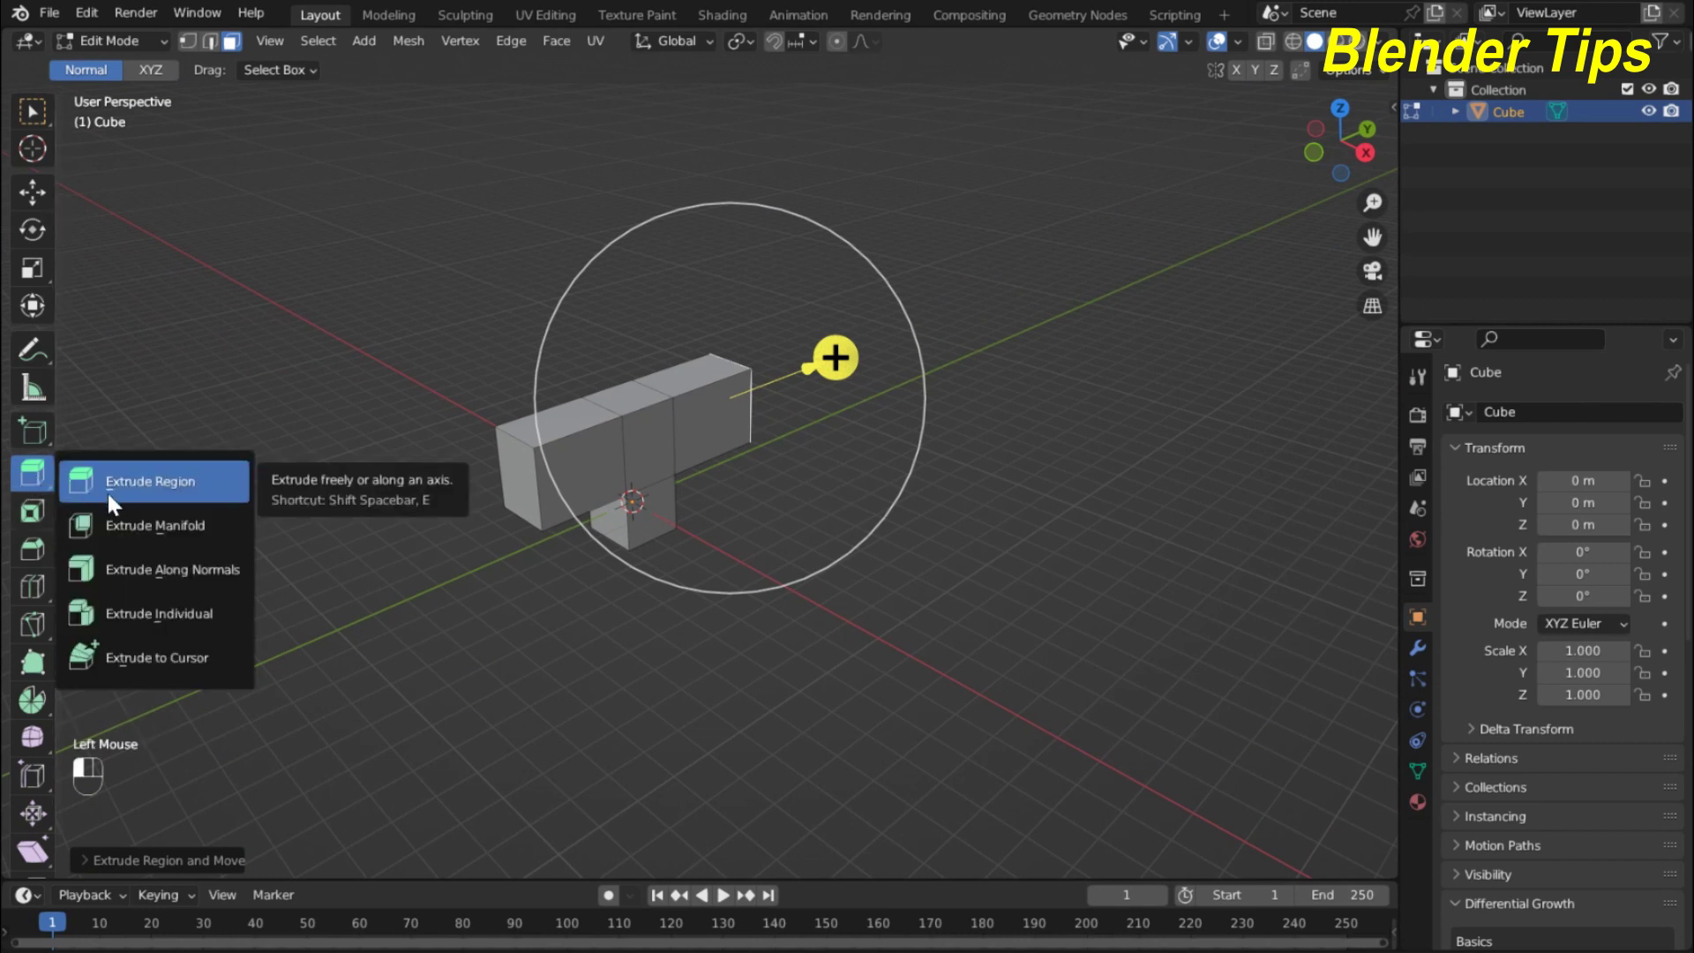
Extrude the bar's end face 1.268 m to the right with Extrude Manifold
{"action": "left_click", "coordinate": [161, 525]}
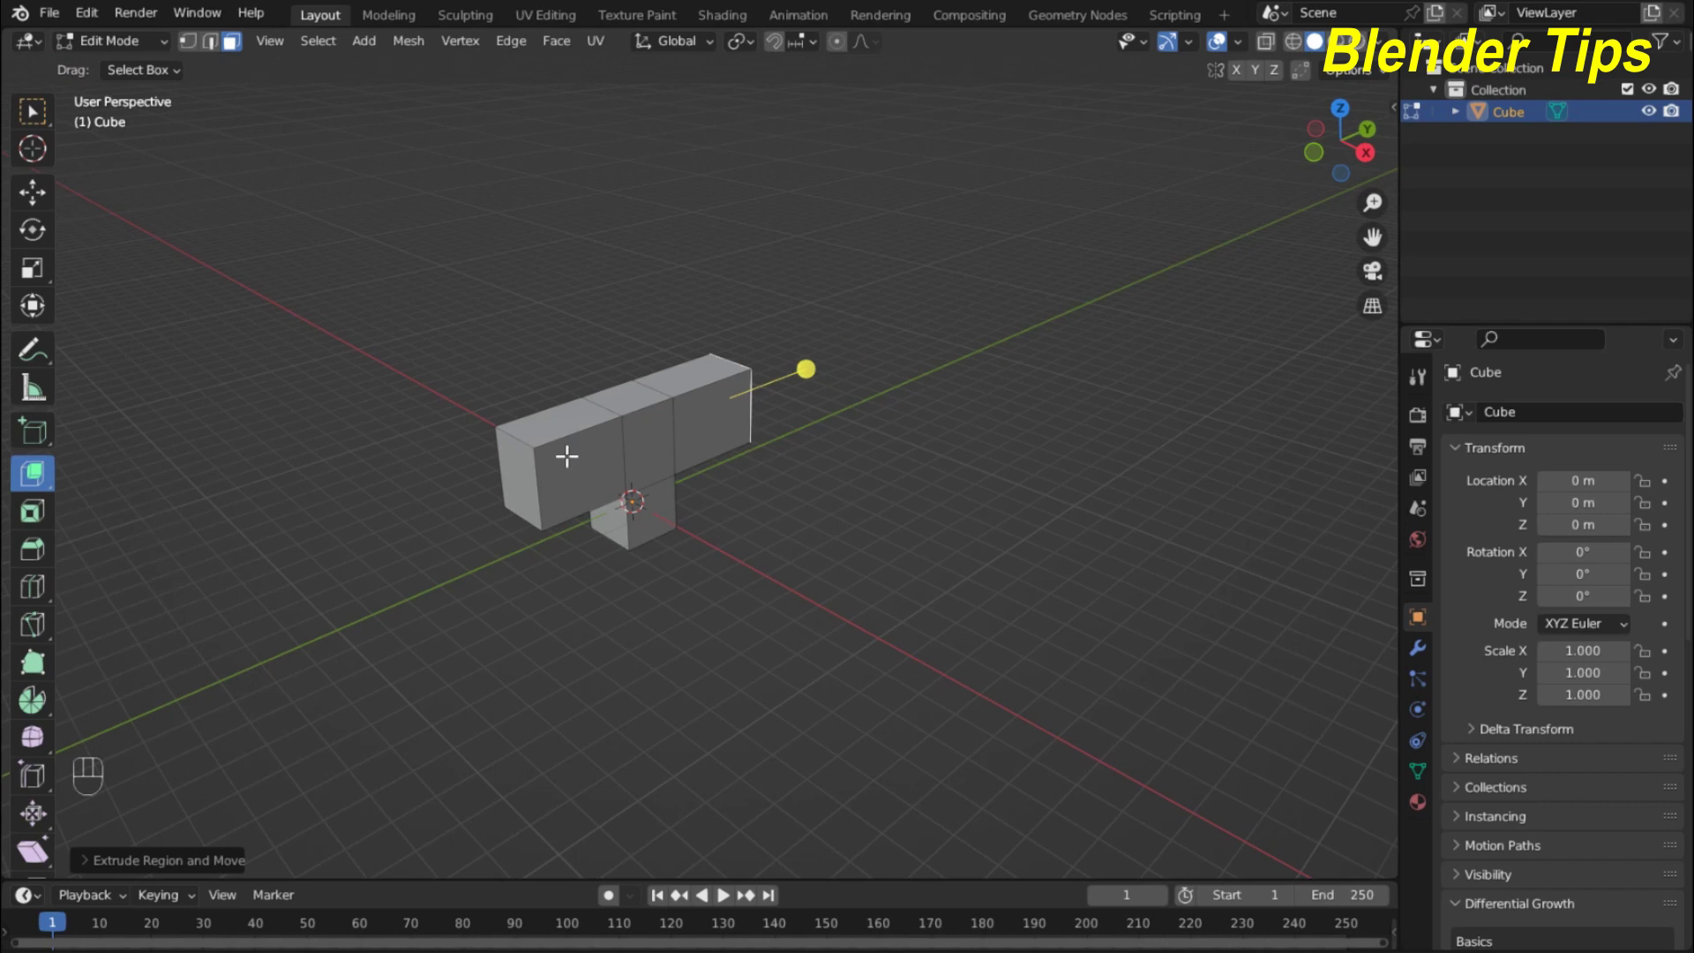
{"action": "middle_click_drag", "start_coordinate": [824, 446], "coordinate": [624, 427]}
{"action": "scroll", "coordinate": [492, 461], "scroll_direction": "up", "scroll_amount": 3}
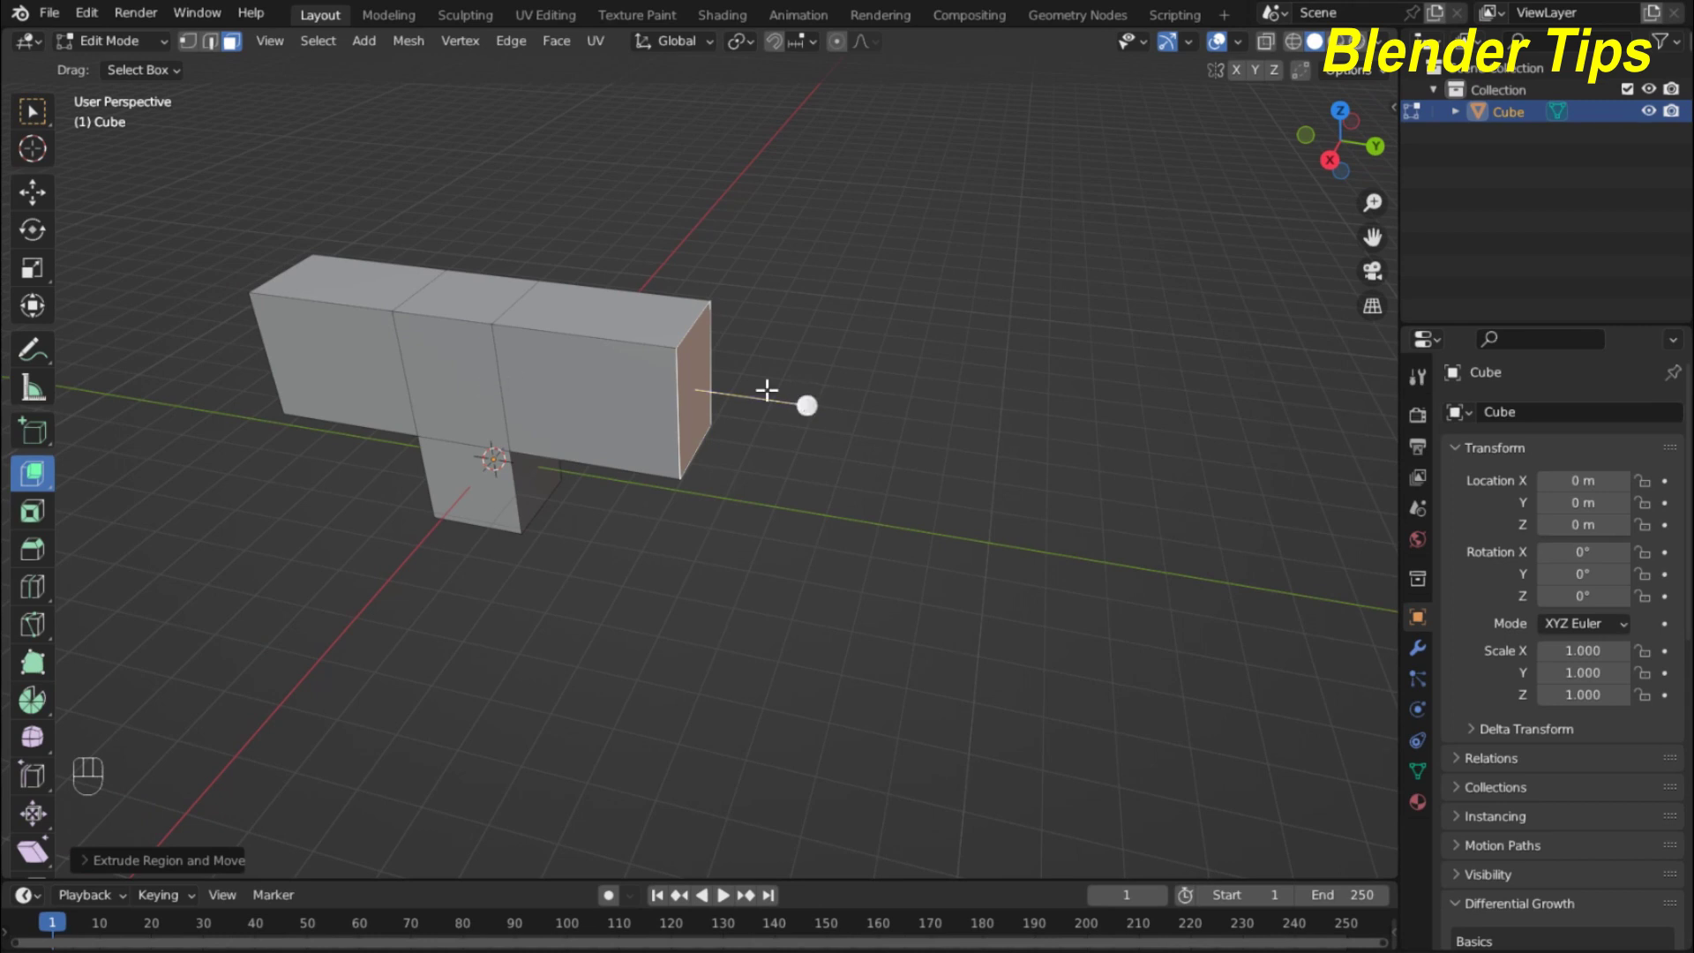
{"action": "left_click_drag", "start_coordinate": [804, 403], "coordinate": [962, 433]}
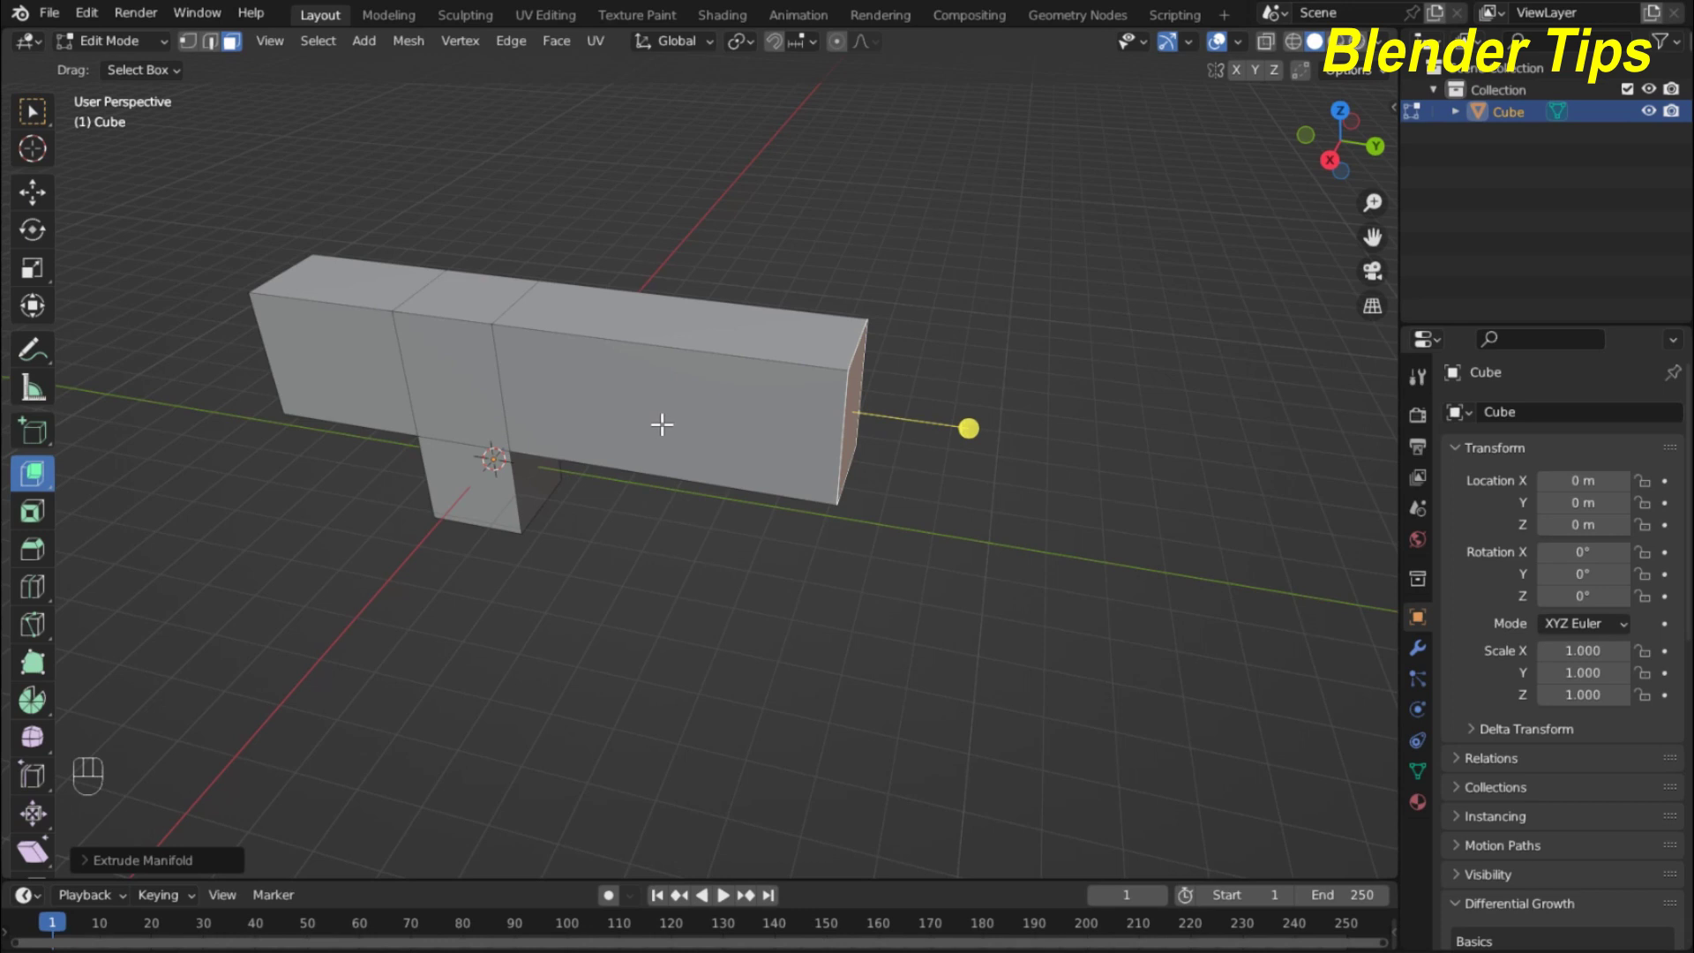
Extrude the long block's top face upward about 1.9 m
{"action": "middle_click_drag", "start_coordinate": [661, 423], "coordinate": [692, 381]}
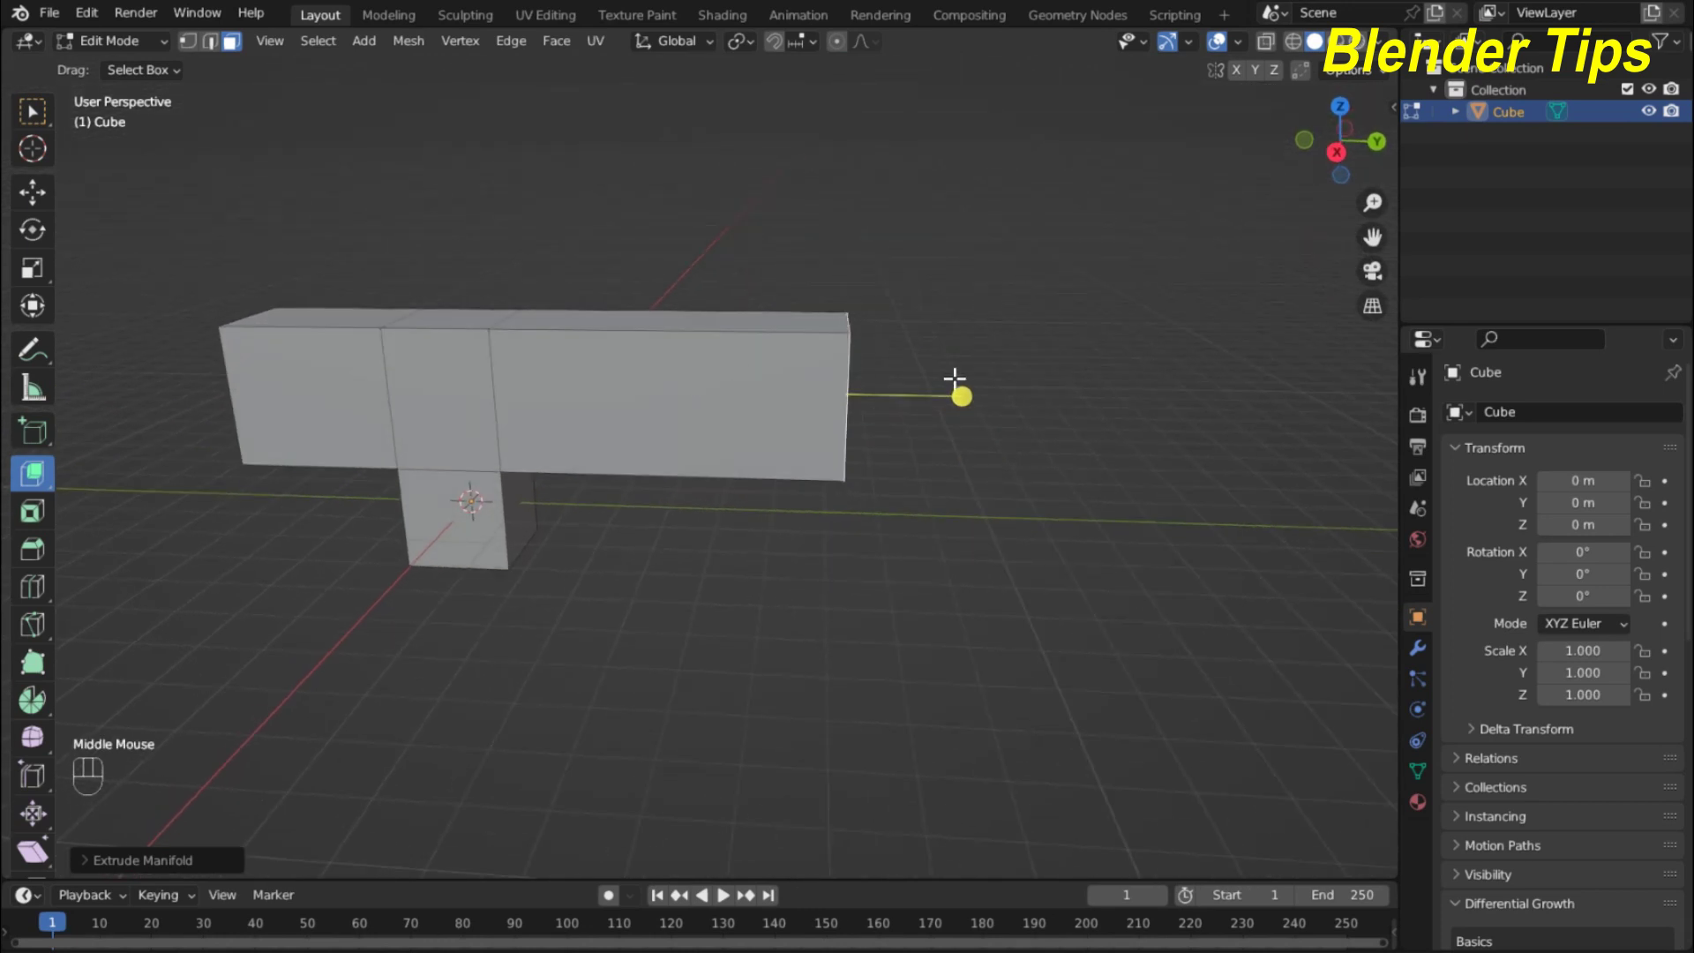
{"action": "middle_click_drag", "start_coordinate": [955, 380], "coordinate": [870, 409]}
{"action": "left_click", "coordinate": [736, 328]}
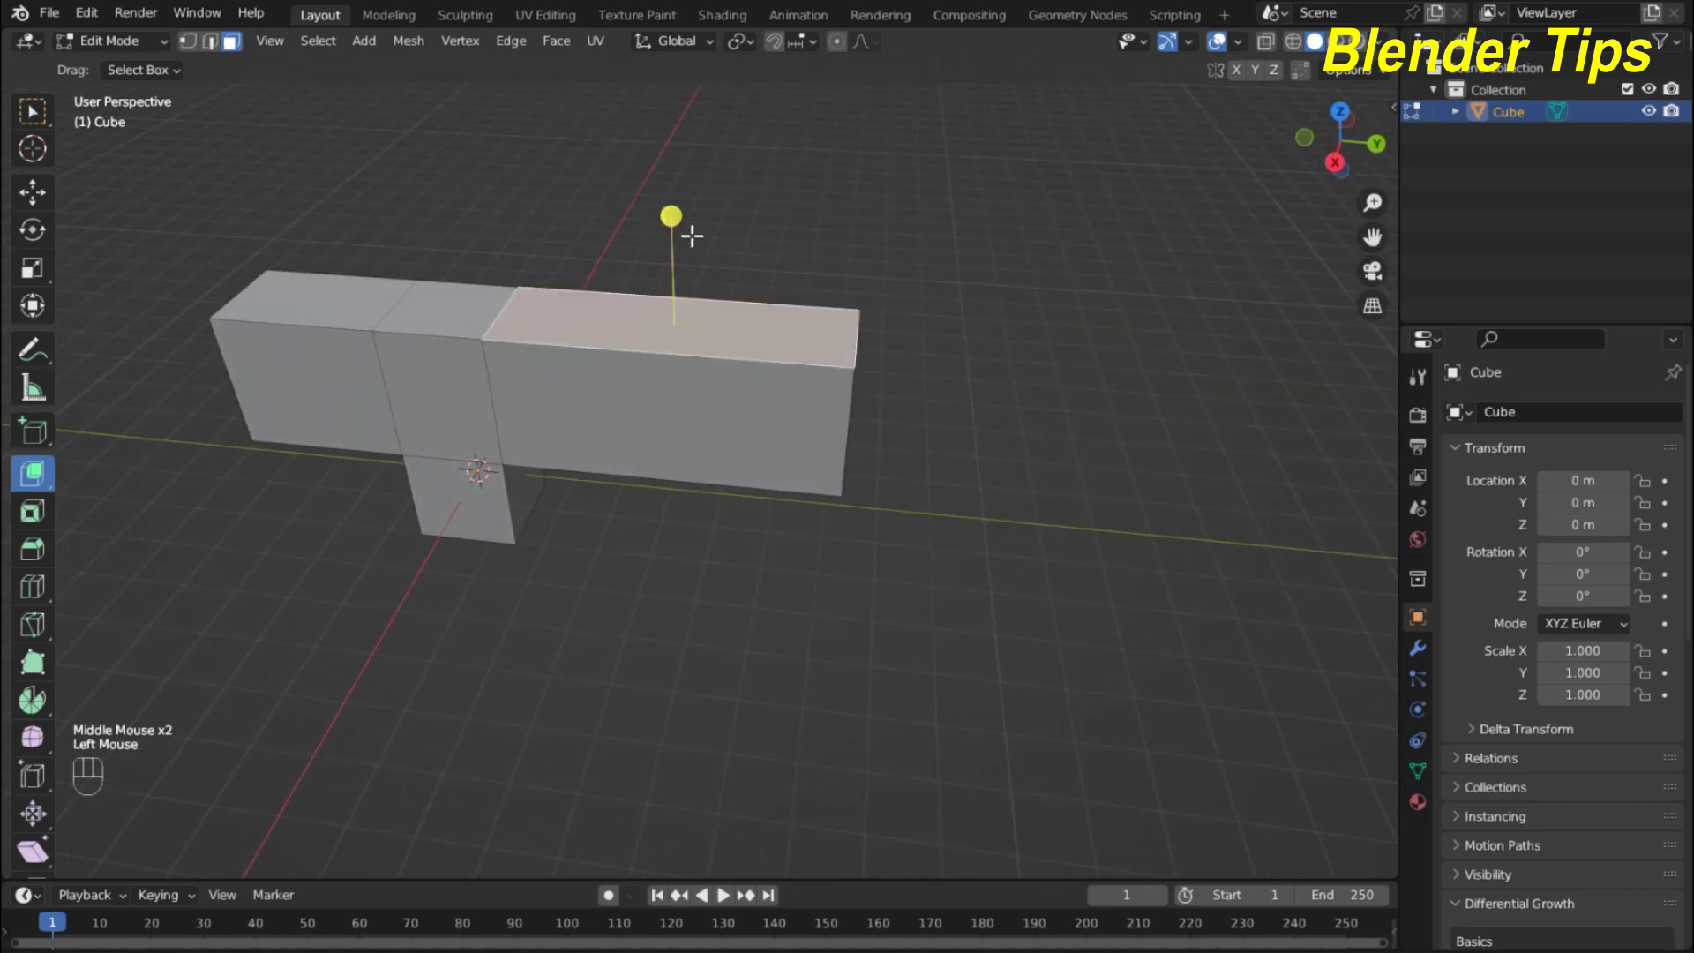
{"action": "left_click_drag", "start_coordinate": [673, 216], "coordinate": [699, 70]}
{"action": "left_click_drag", "start_coordinate": [702, 133], "coordinate": [702, 109]}
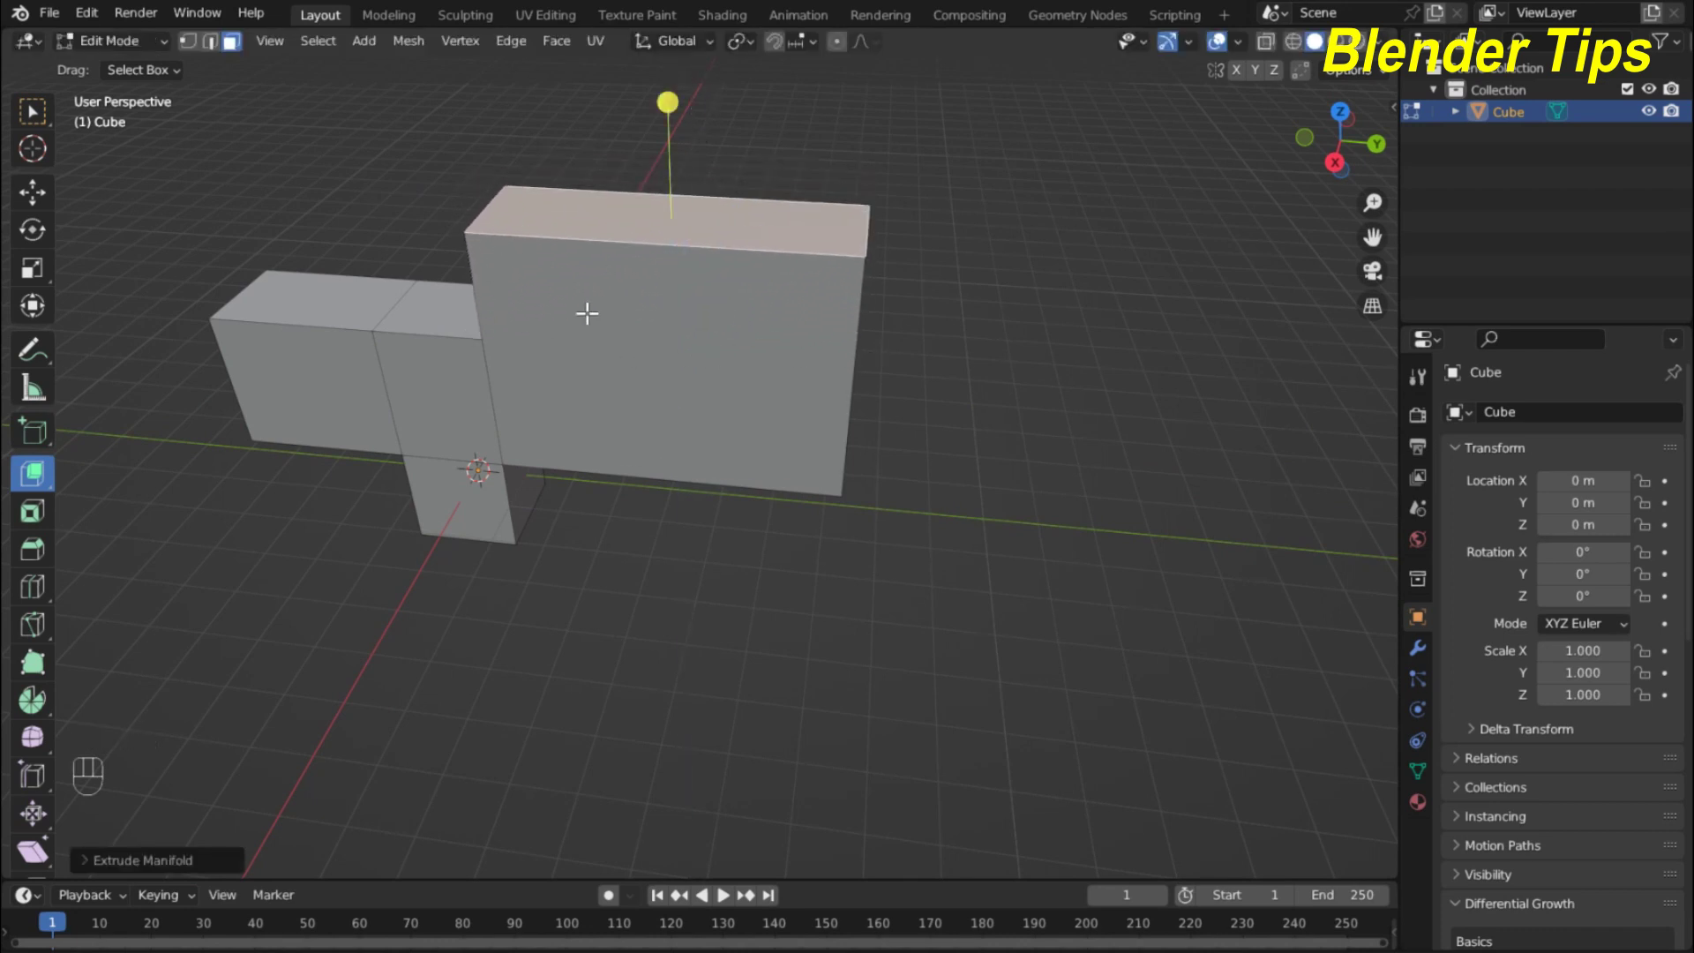
{"action": "scroll", "coordinate": [587, 314], "scroll_direction": "down", "scroll_amount": 3}
{"action": "middle_click_drag", "start_coordinate": [679, 344], "coordinate": [492, 389]}
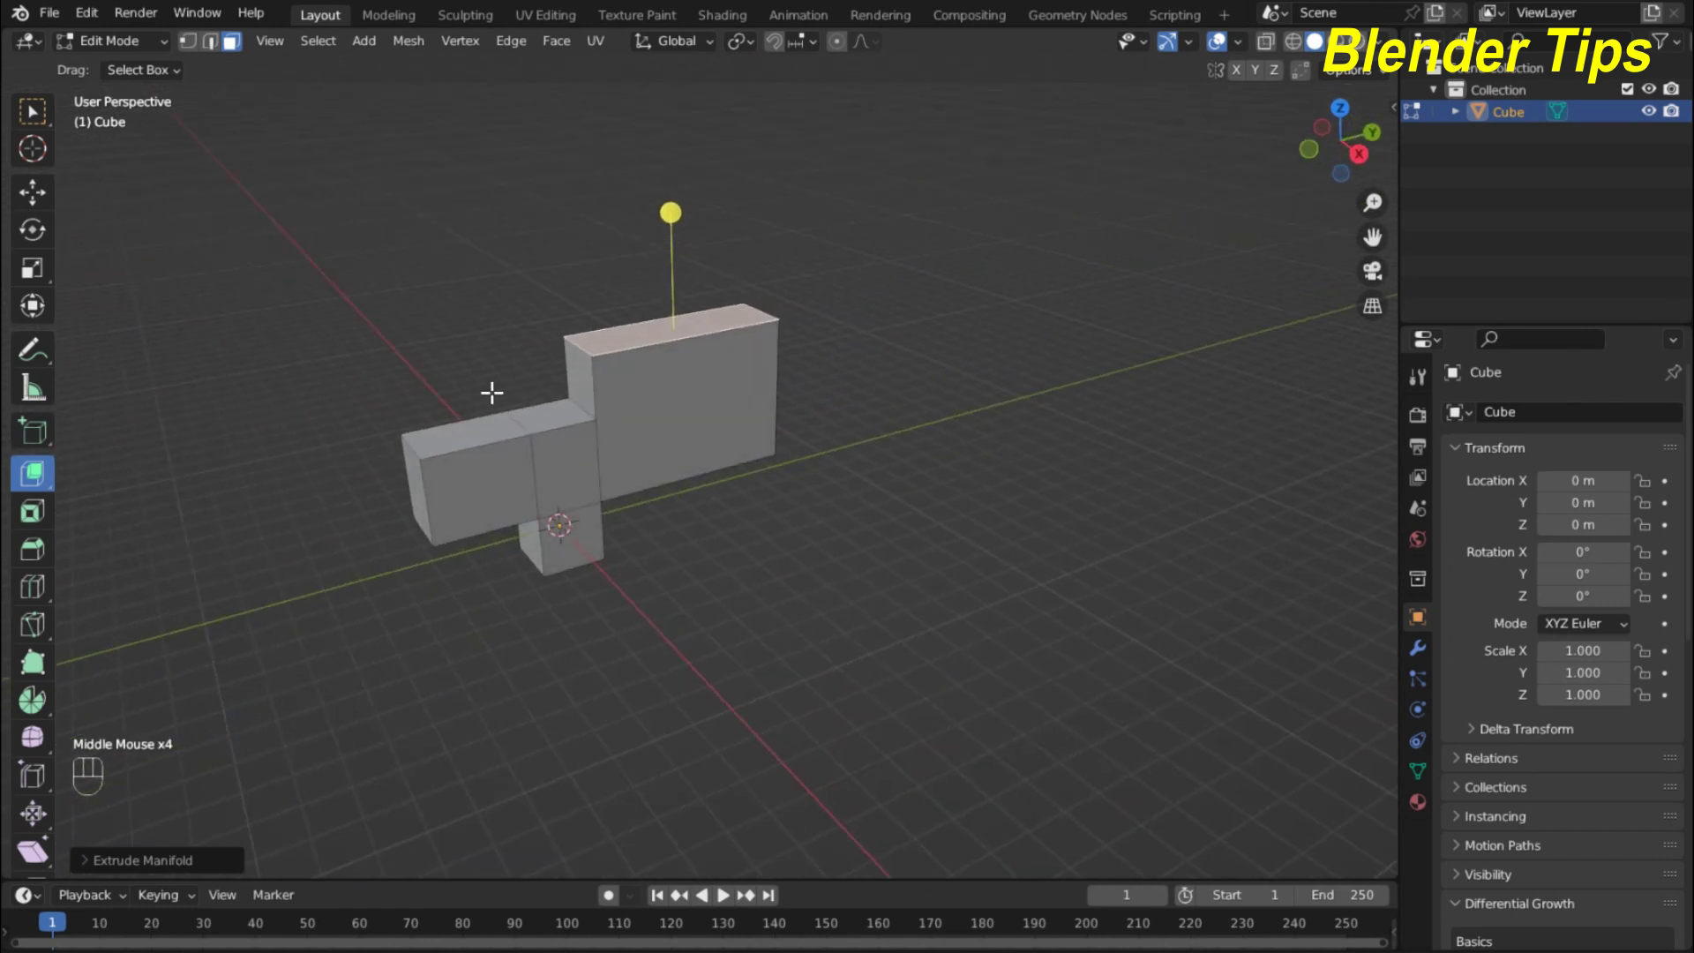
{"action": "left_click", "coordinate": [35, 479]}
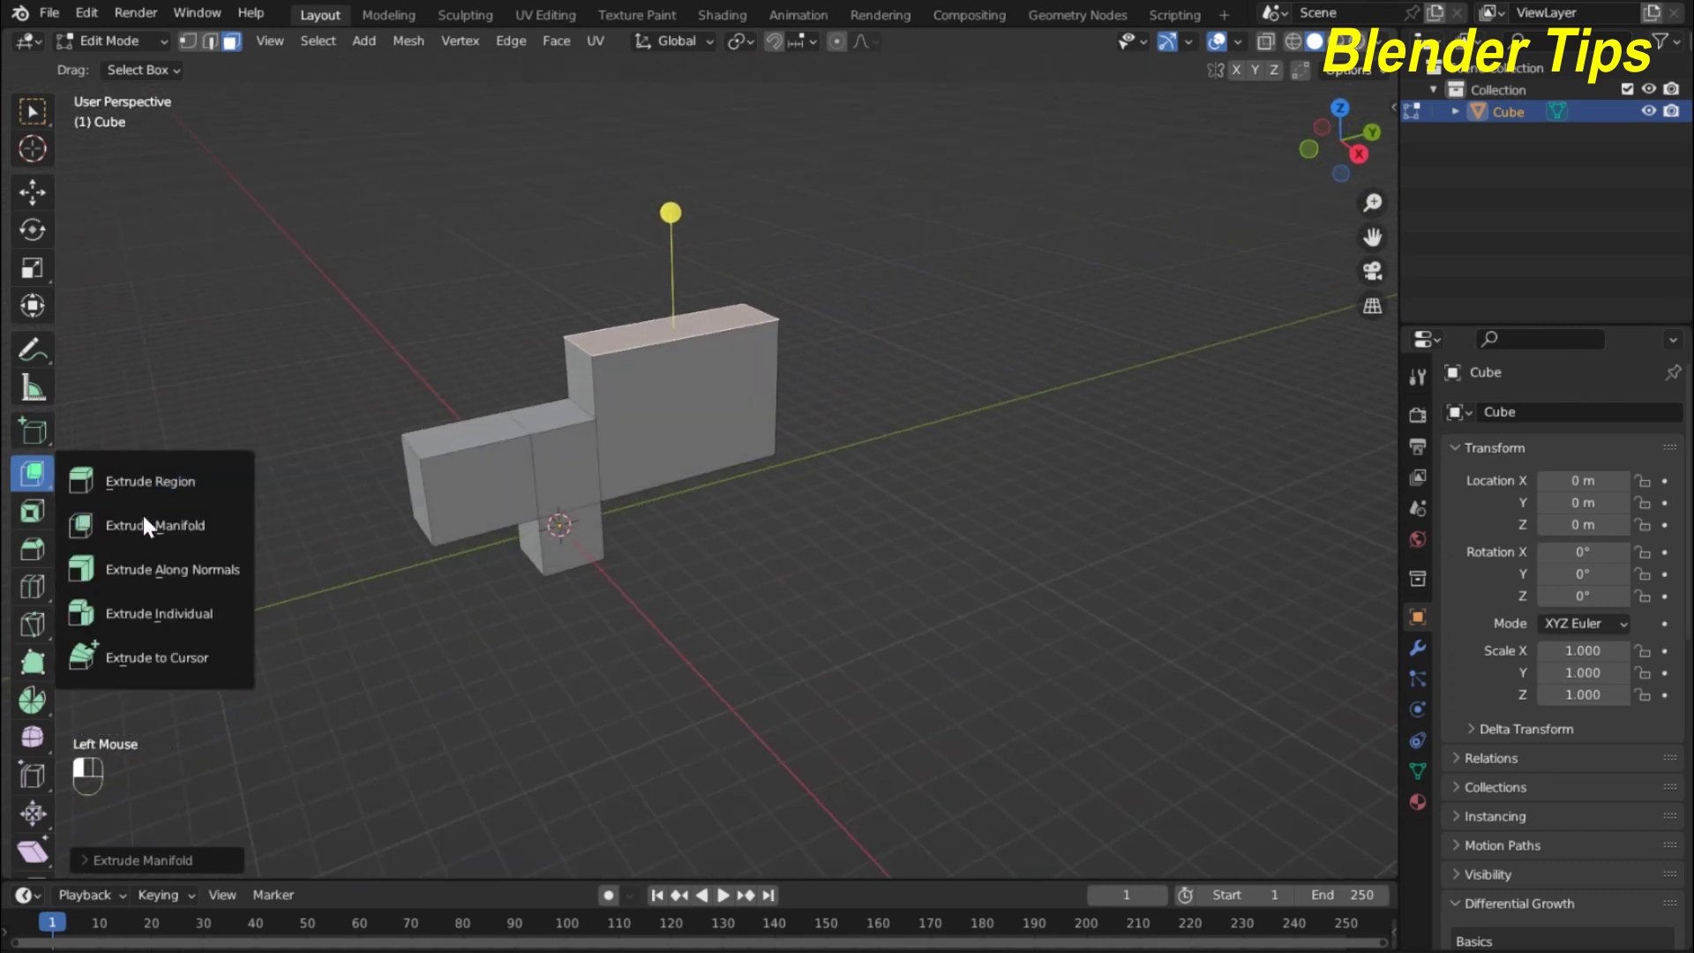
Push the mesh's end face outward with Extrude Along Normals
{"action": "left_click", "coordinate": [182, 564]}
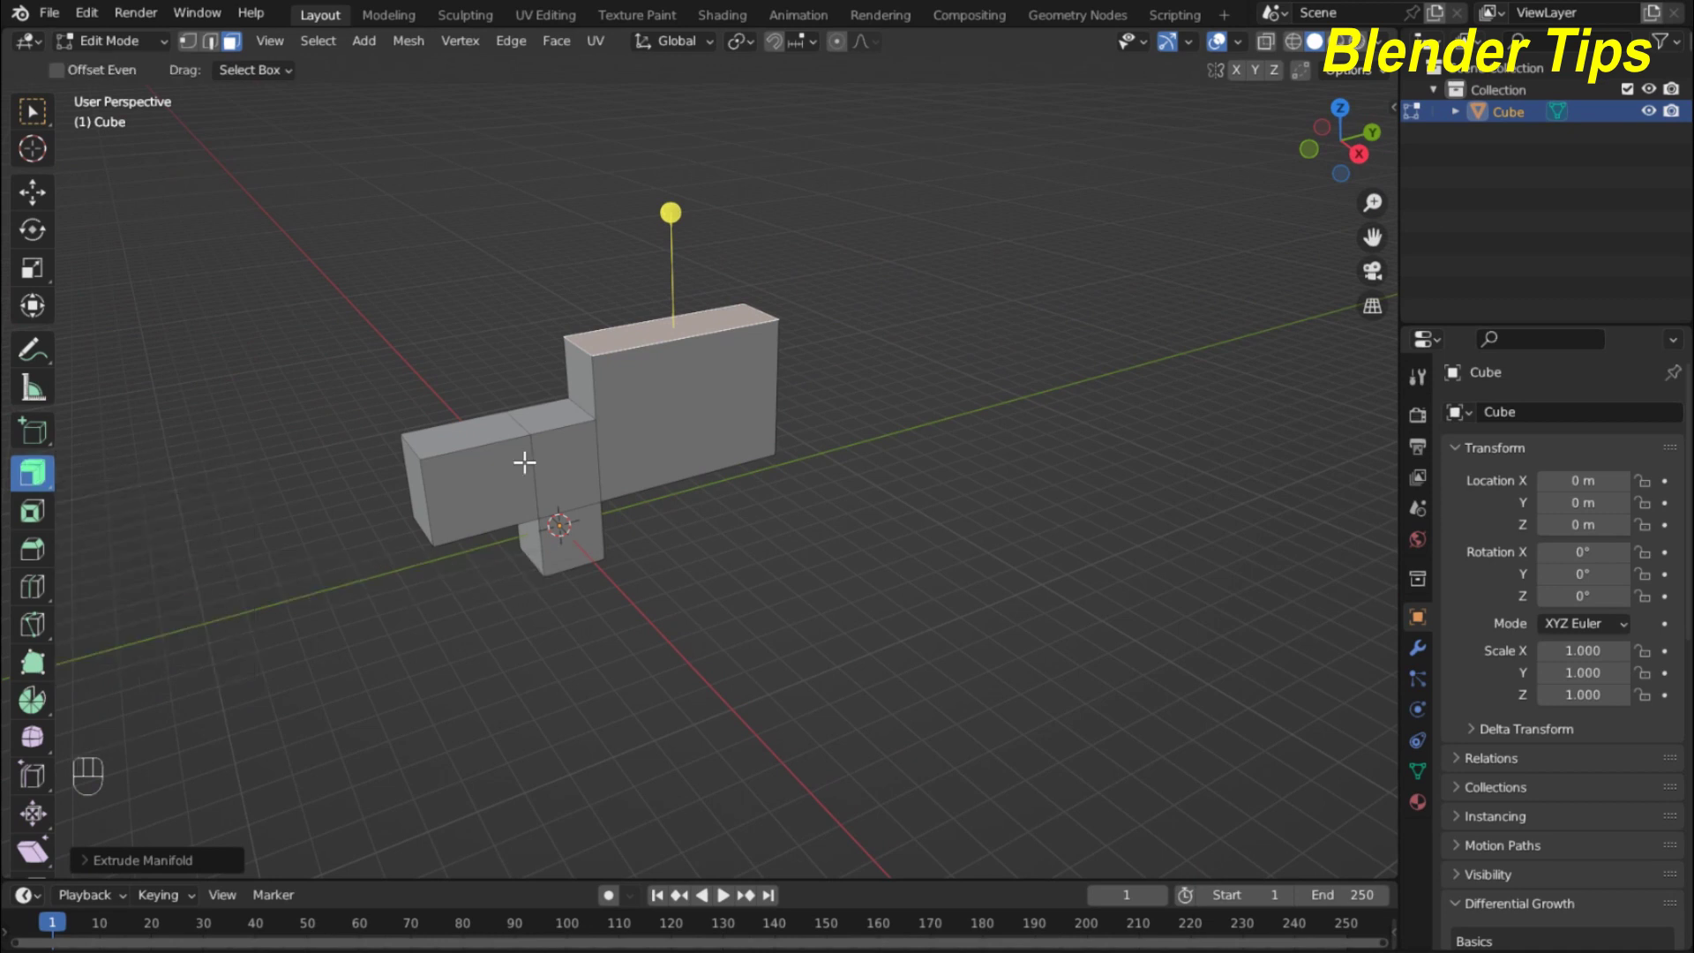
{"action": "scroll", "coordinate": [813, 382], "scroll_direction": "down", "scroll_amount": 2}
{"action": "middle_click_drag", "start_coordinate": [812, 382], "coordinate": [756, 382]}
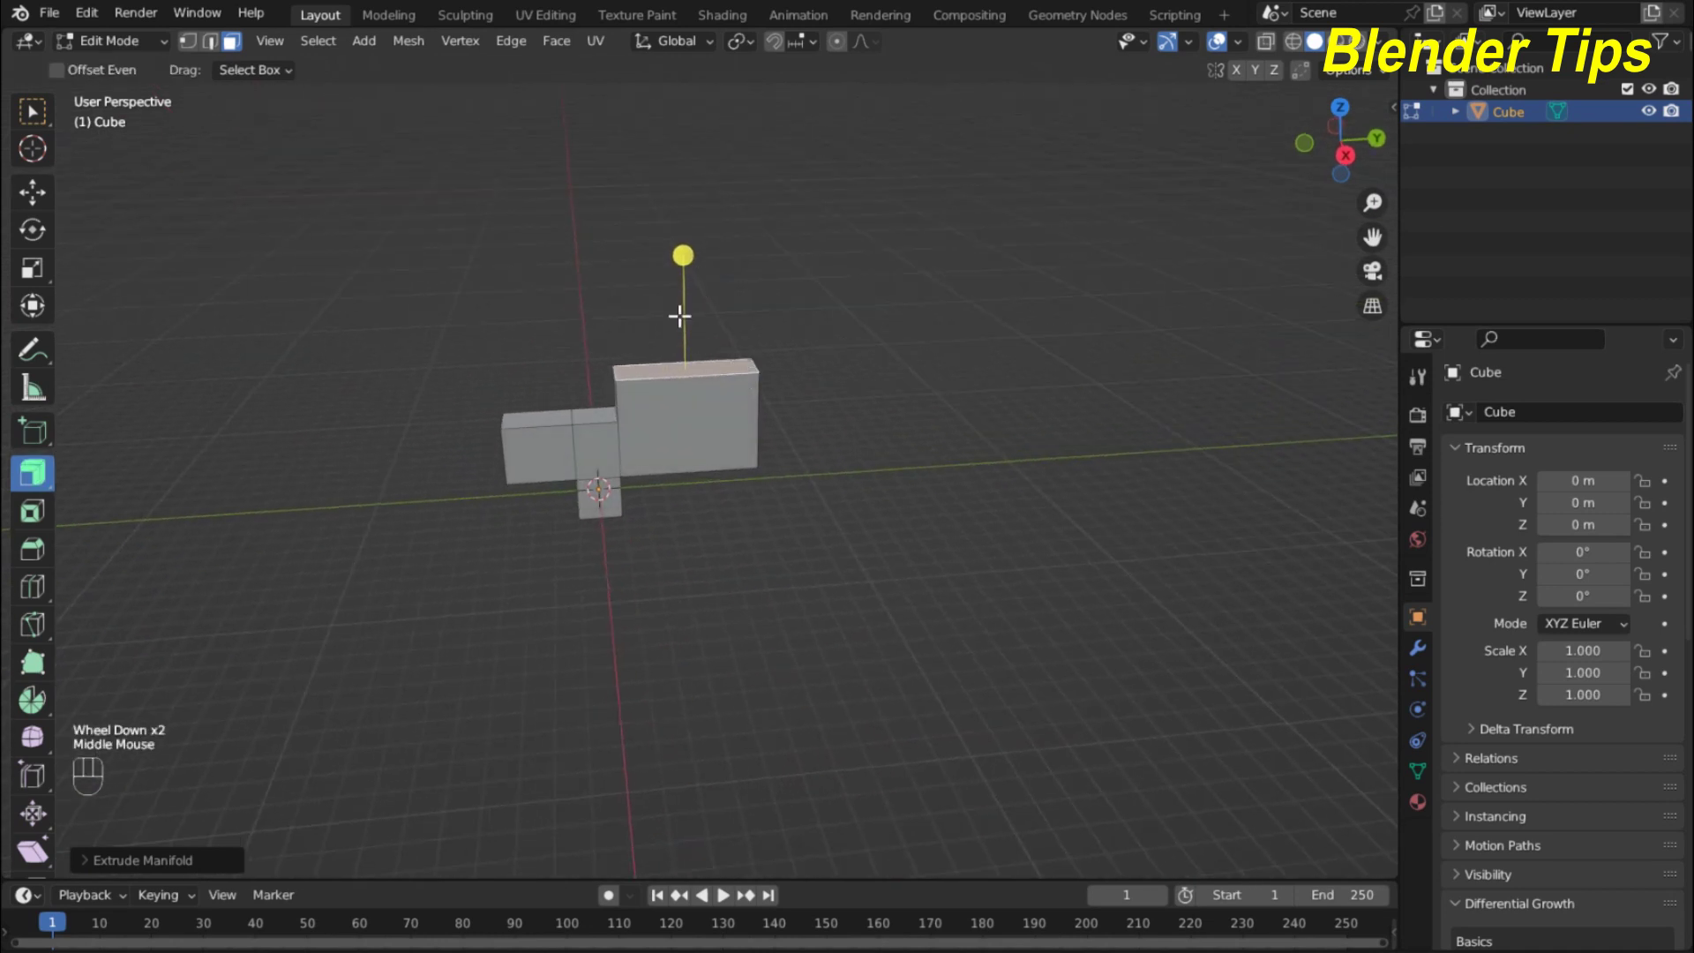
{"action": "left_click", "coordinate": [675, 434]}
{"action": "middle_click_drag", "start_coordinate": [768, 521], "coordinate": [930, 538]}
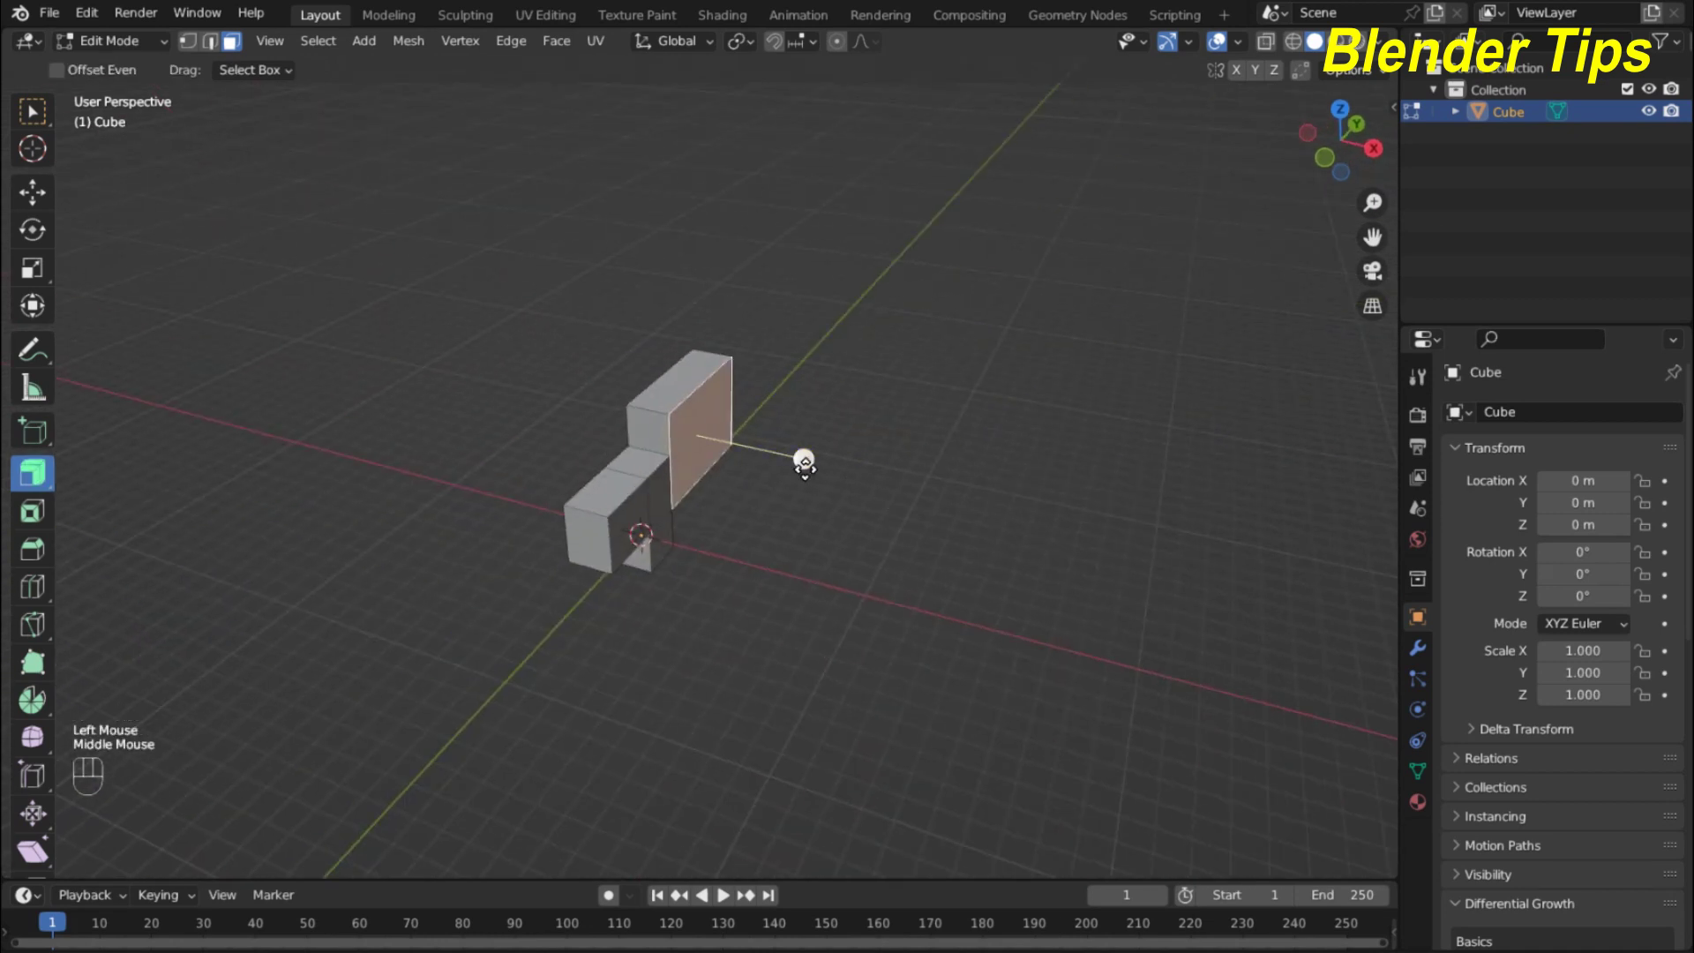
{"action": "left_click_drag", "start_coordinate": [805, 460], "coordinate": [601, 456]}
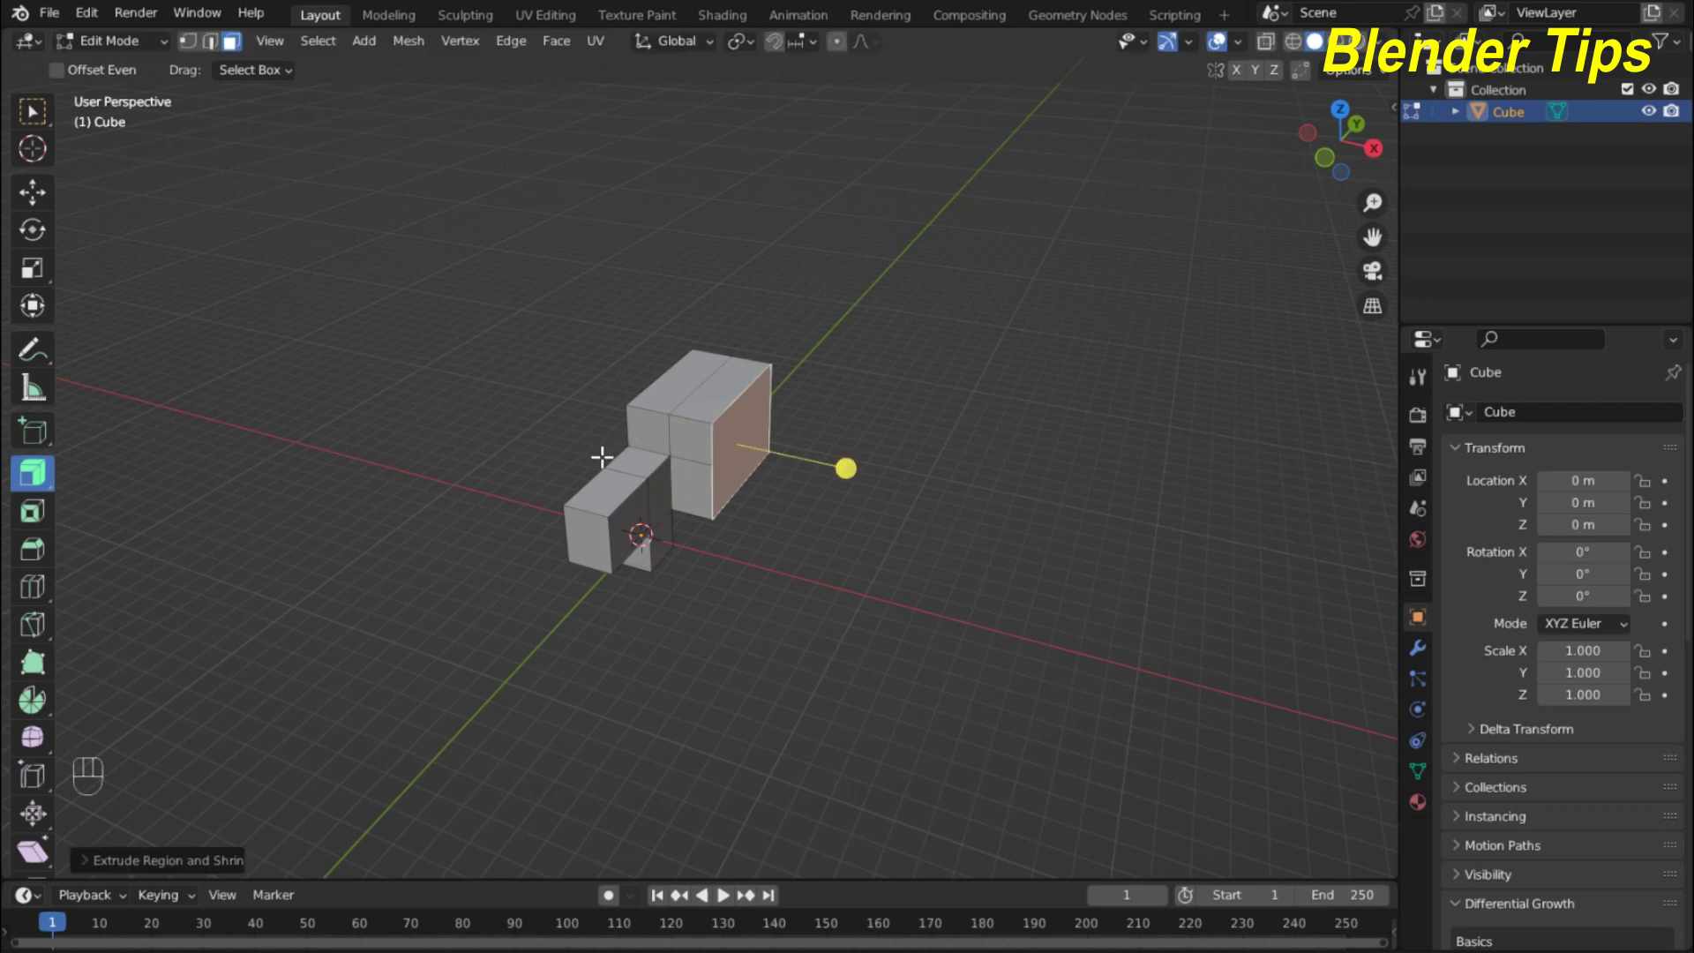
Pull the small cube's top face up into a tall column and return to Object Mode
{"action": "left_click", "coordinate": [598, 485]}
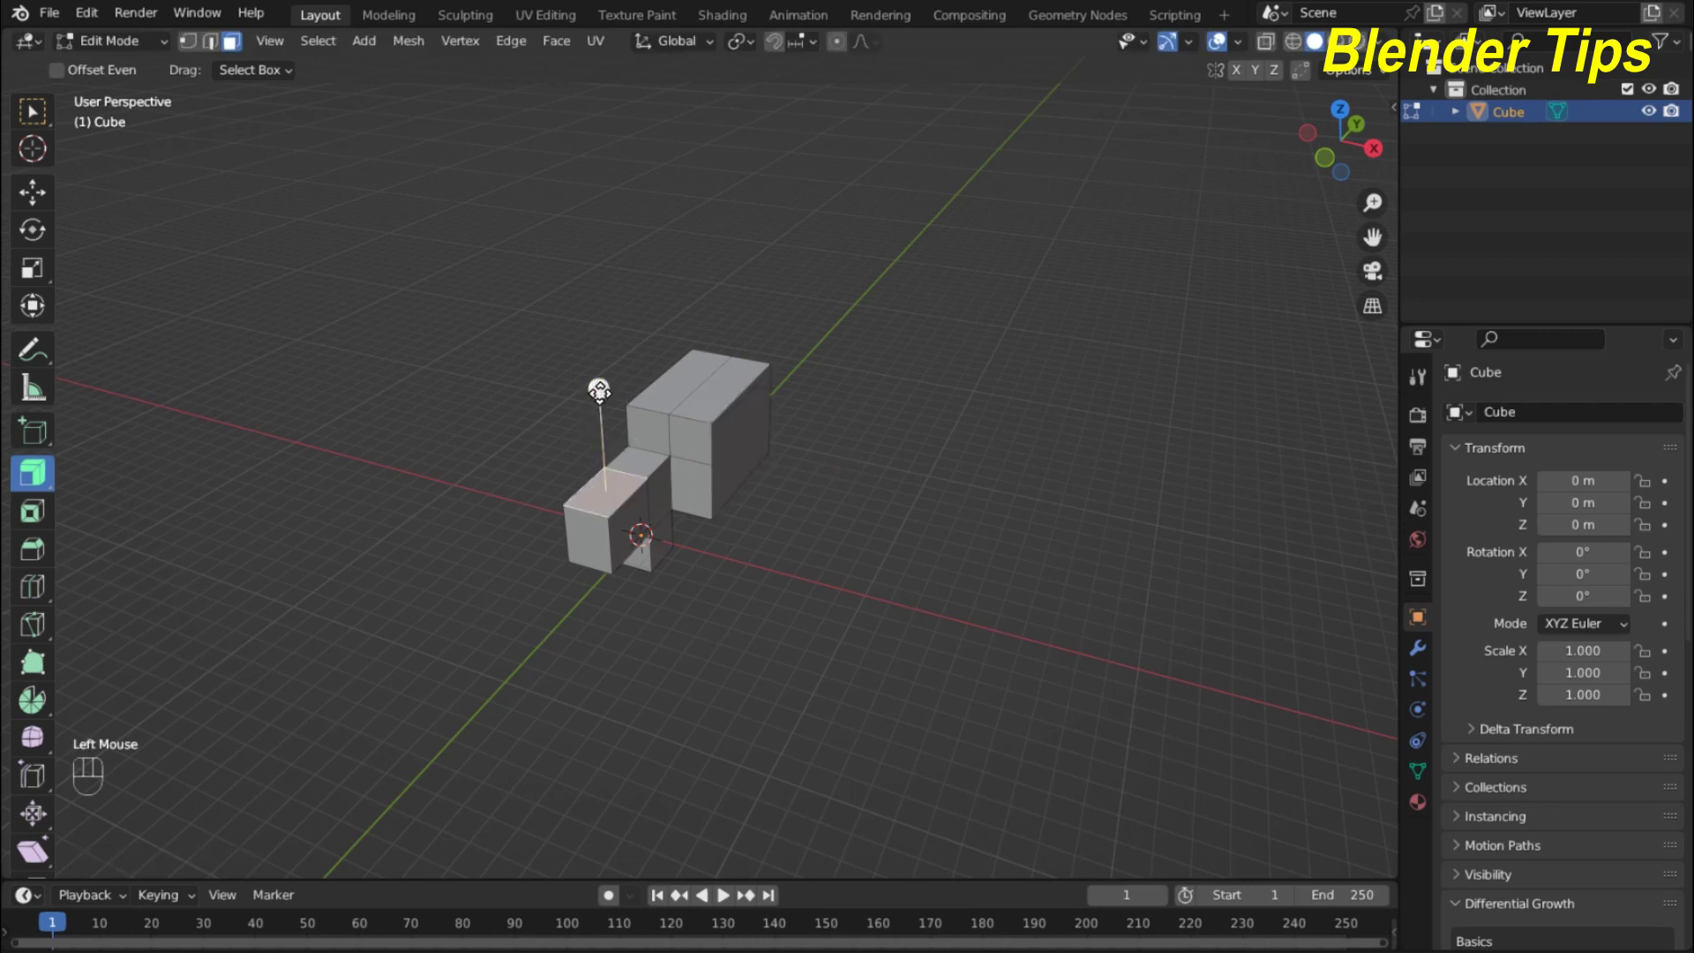
{"action": "left_click_drag", "start_coordinate": [599, 390], "coordinate": [600, 309]}
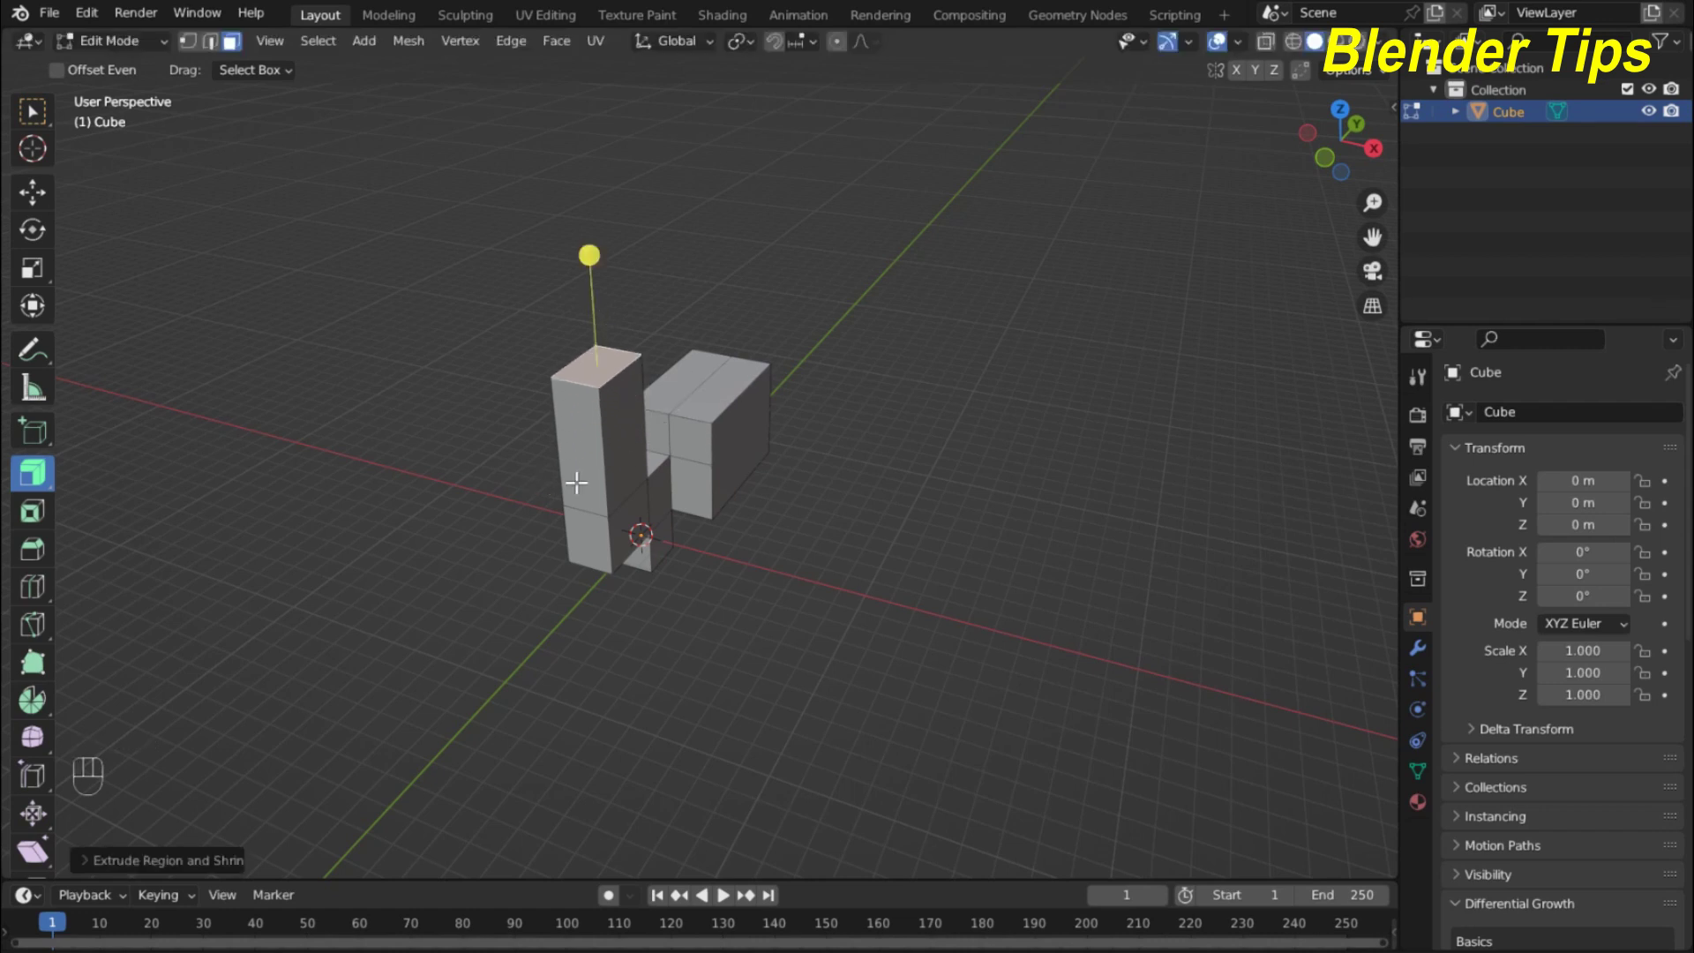
{"action": "middle_click_drag", "start_coordinate": [576, 483], "coordinate": [450, 415]}
{"action": "scroll", "coordinate": [723, 473], "scroll_direction": "up", "scroll_amount": 2}
{"action": "scroll", "coordinate": [735, 445], "scroll_direction": "down", "scroll_amount": 1}
{"action": "scroll", "coordinate": [559, 476], "scroll_direction": "down", "scroll_amount": 1}
{"action": "scroll", "coordinate": [446, 455], "scroll_direction": "up", "scroll_amount": 2}
{"action": "scroll", "coordinate": [448, 456], "scroll_direction": "down", "scroll_amount": 3}
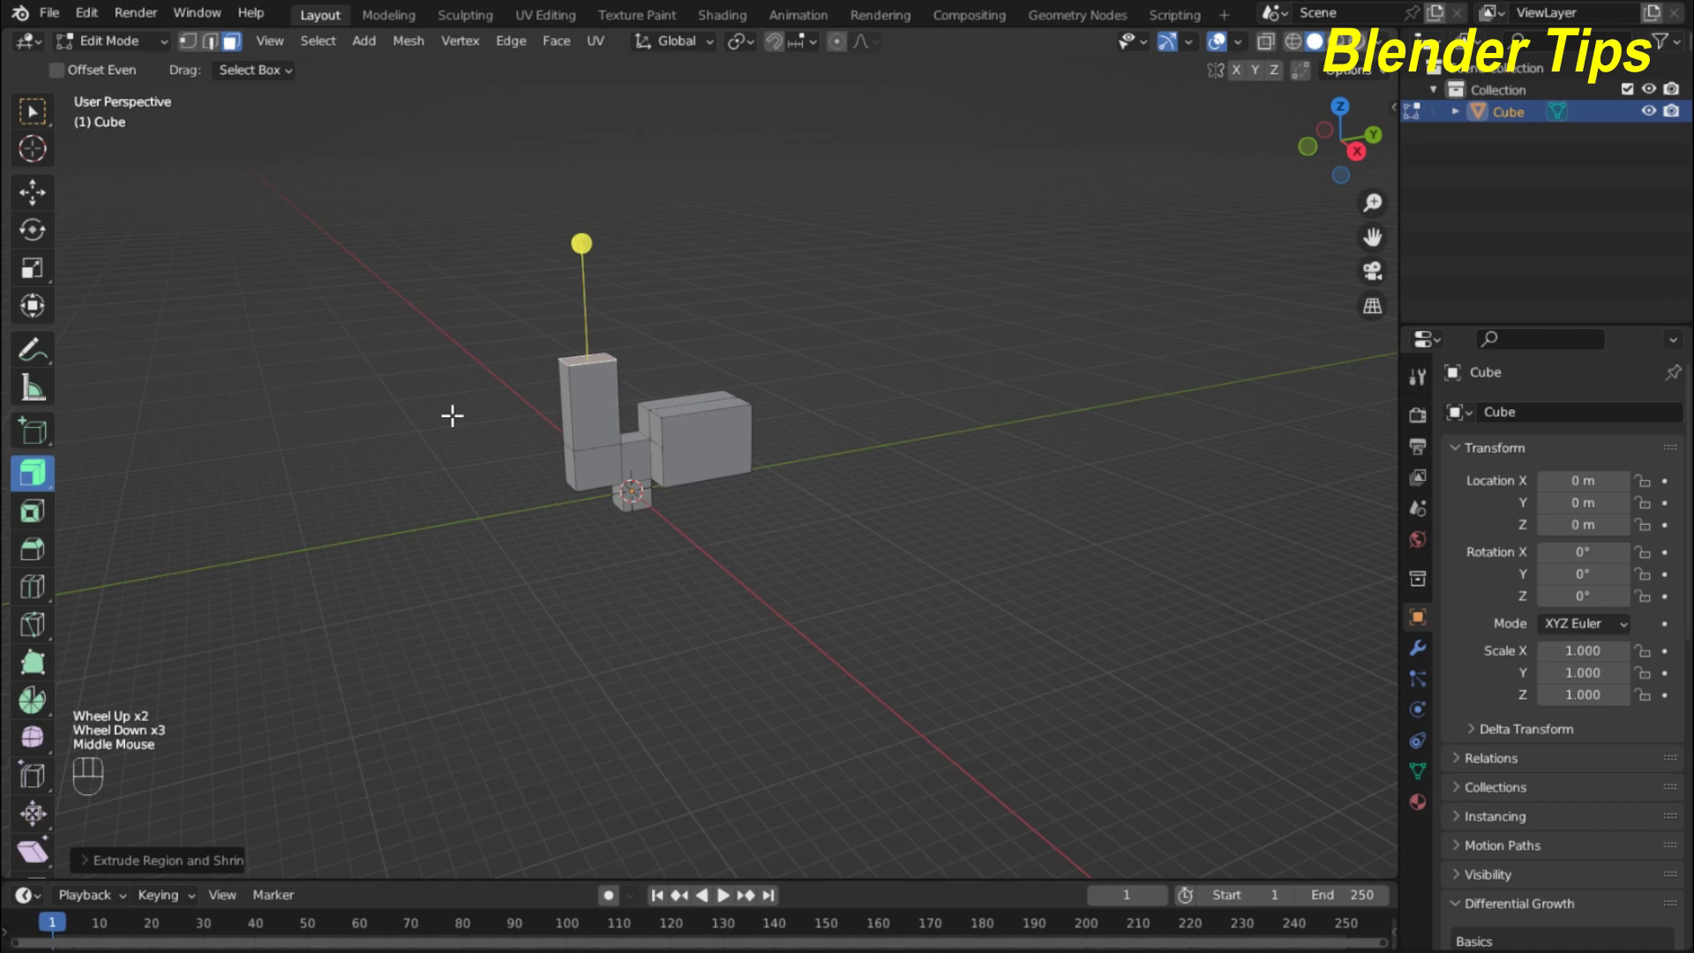
{"action": "key", "text": "Tab"}
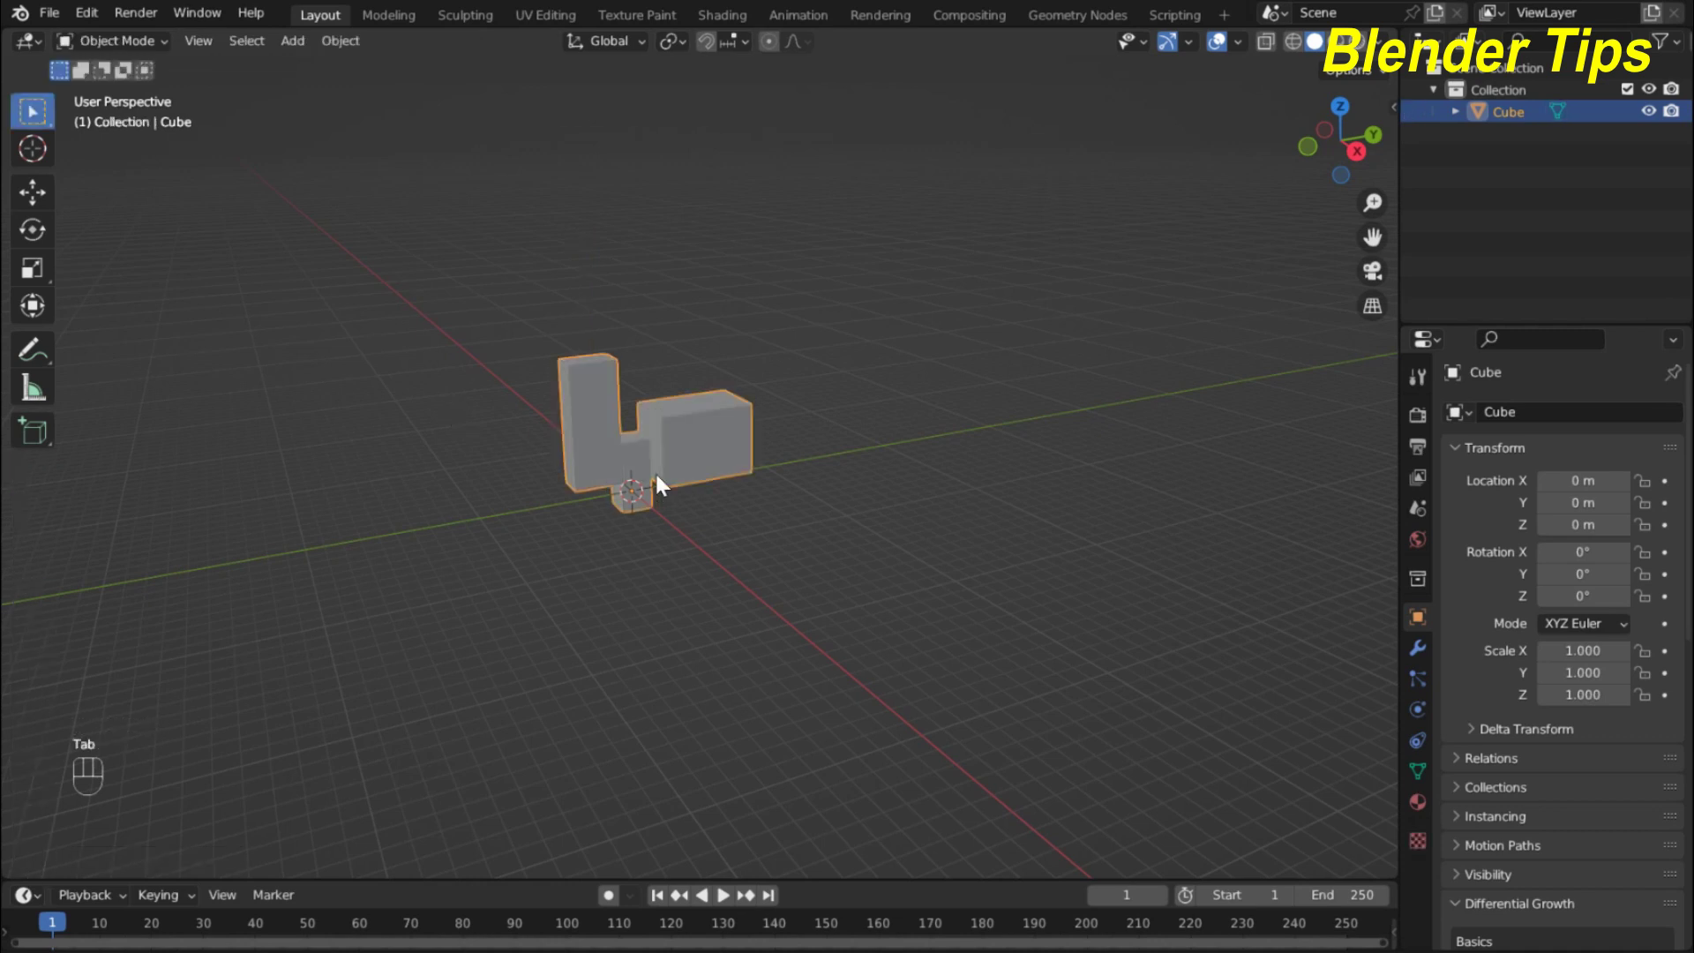
Delete the extruded cube and add a Mesh > UV Sphere
{"action": "key", "text": "Delete"}
{"action": "middle_click_drag", "start_coordinate": [653, 470], "coordinate": [508, 376]}
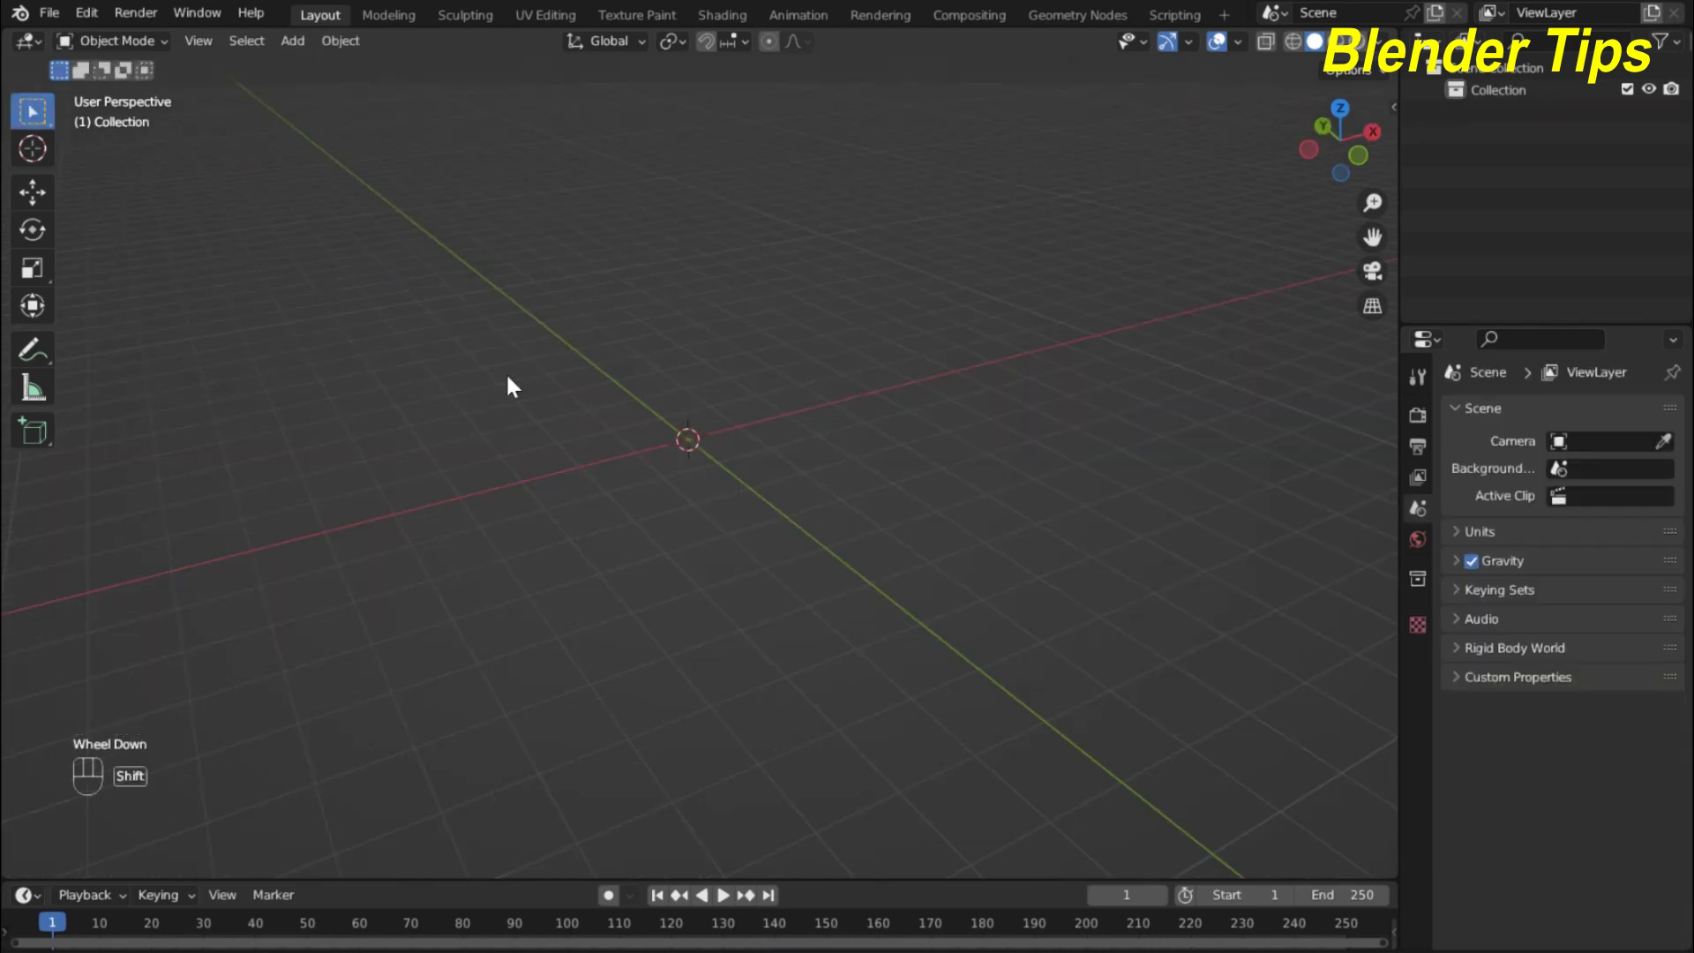
{"action": "key", "text": "shift+a"}
{"action": "mouse_move", "coordinate": [506, 285]}
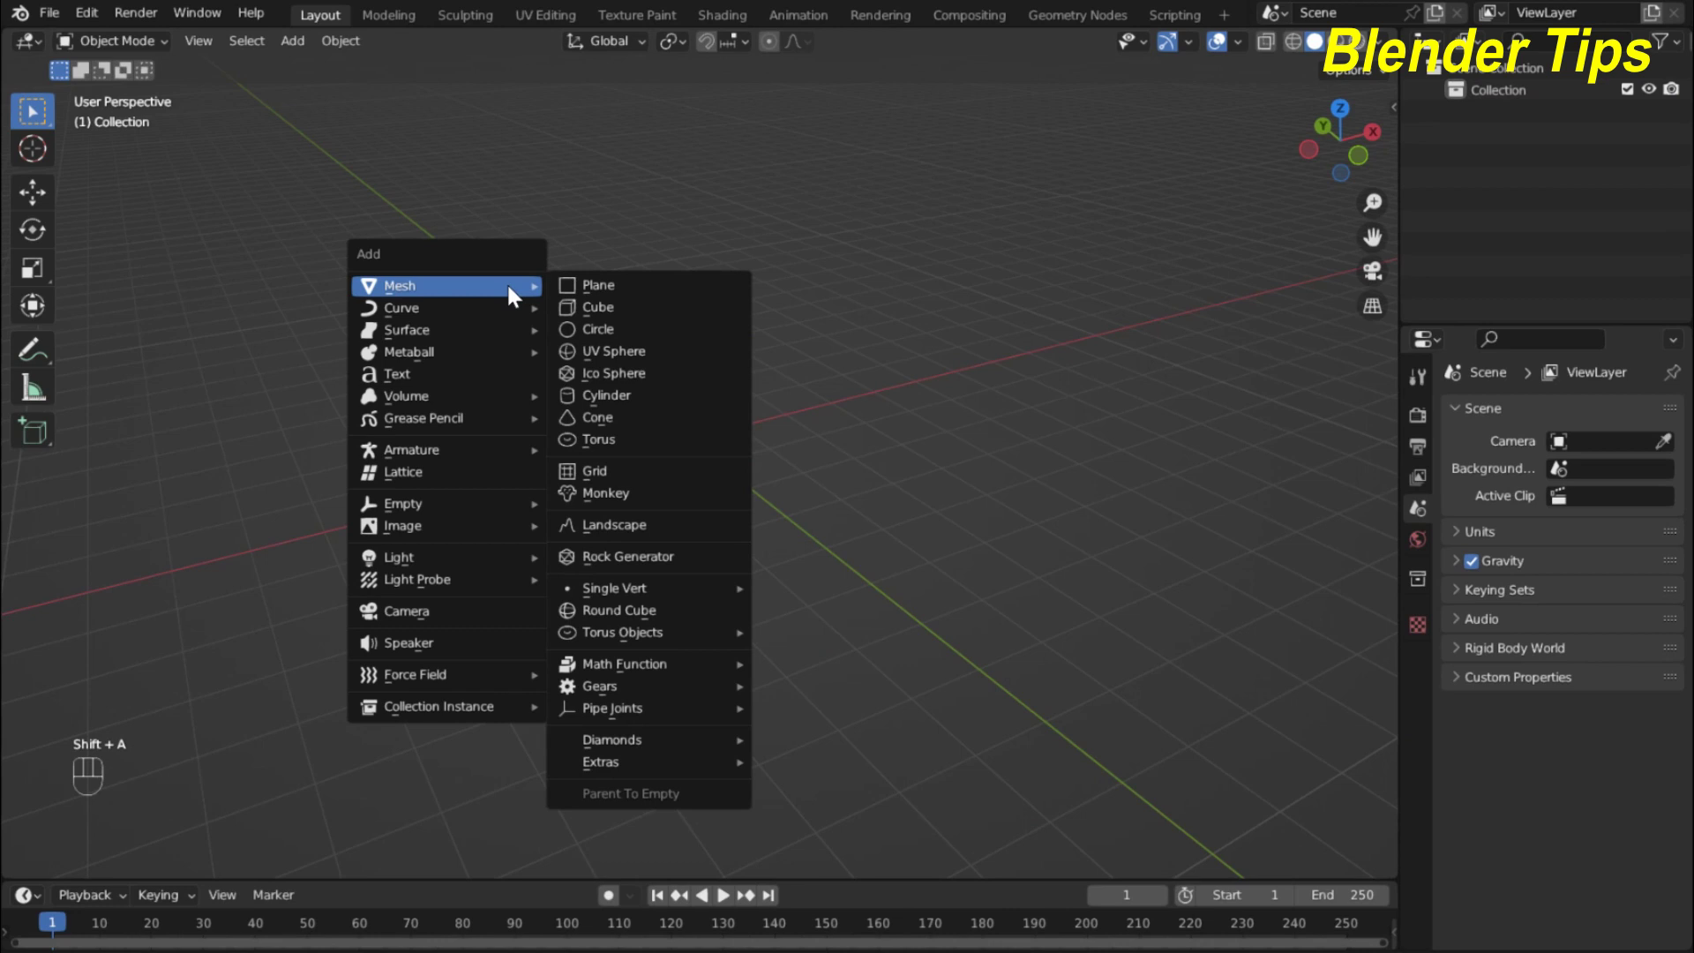
{"action": "left_click", "coordinate": [634, 355]}
{"action": "scroll", "coordinate": [662, 431], "scroll_direction": "up", "scroll_amount": 5}
{"action": "scroll", "coordinate": [662, 431], "scroll_direction": "down", "scroll_amount": 2}
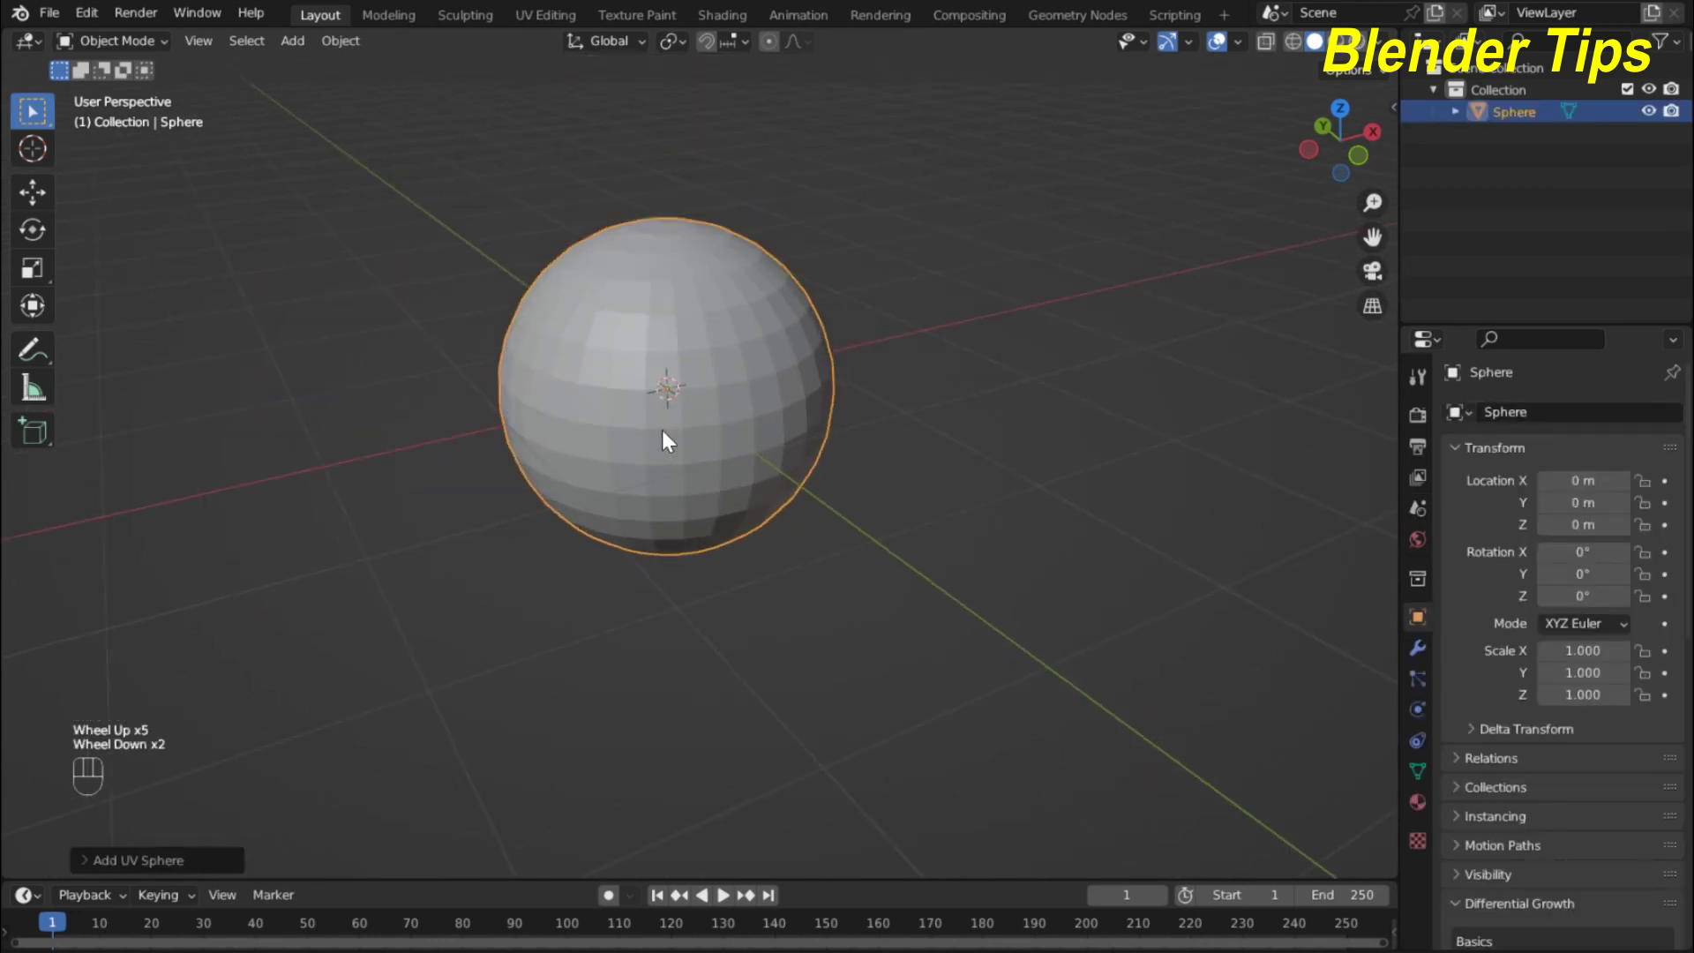
Shade the sphere smooth and switch it into Edit Mode
{"action": "right_click", "coordinate": [662, 426]}
{"action": "left_click", "coordinate": [661, 427]}
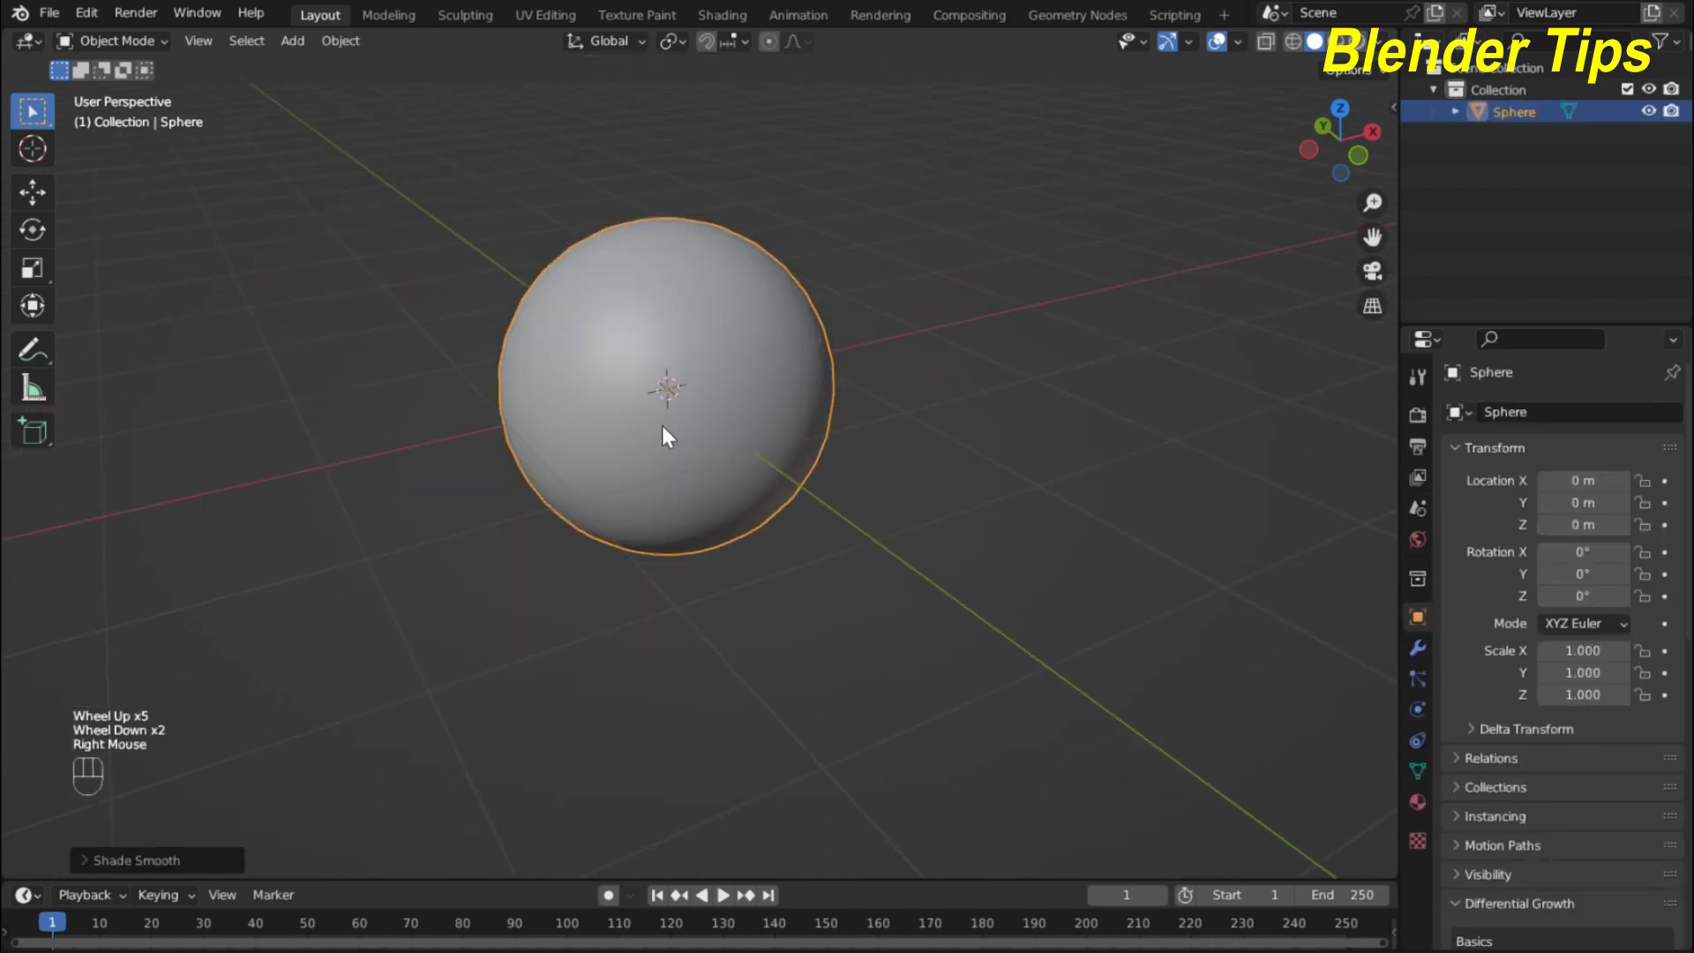
{"action": "middle_click_drag", "start_coordinate": [661, 425], "coordinate": [676, 490], "text": "shift"}
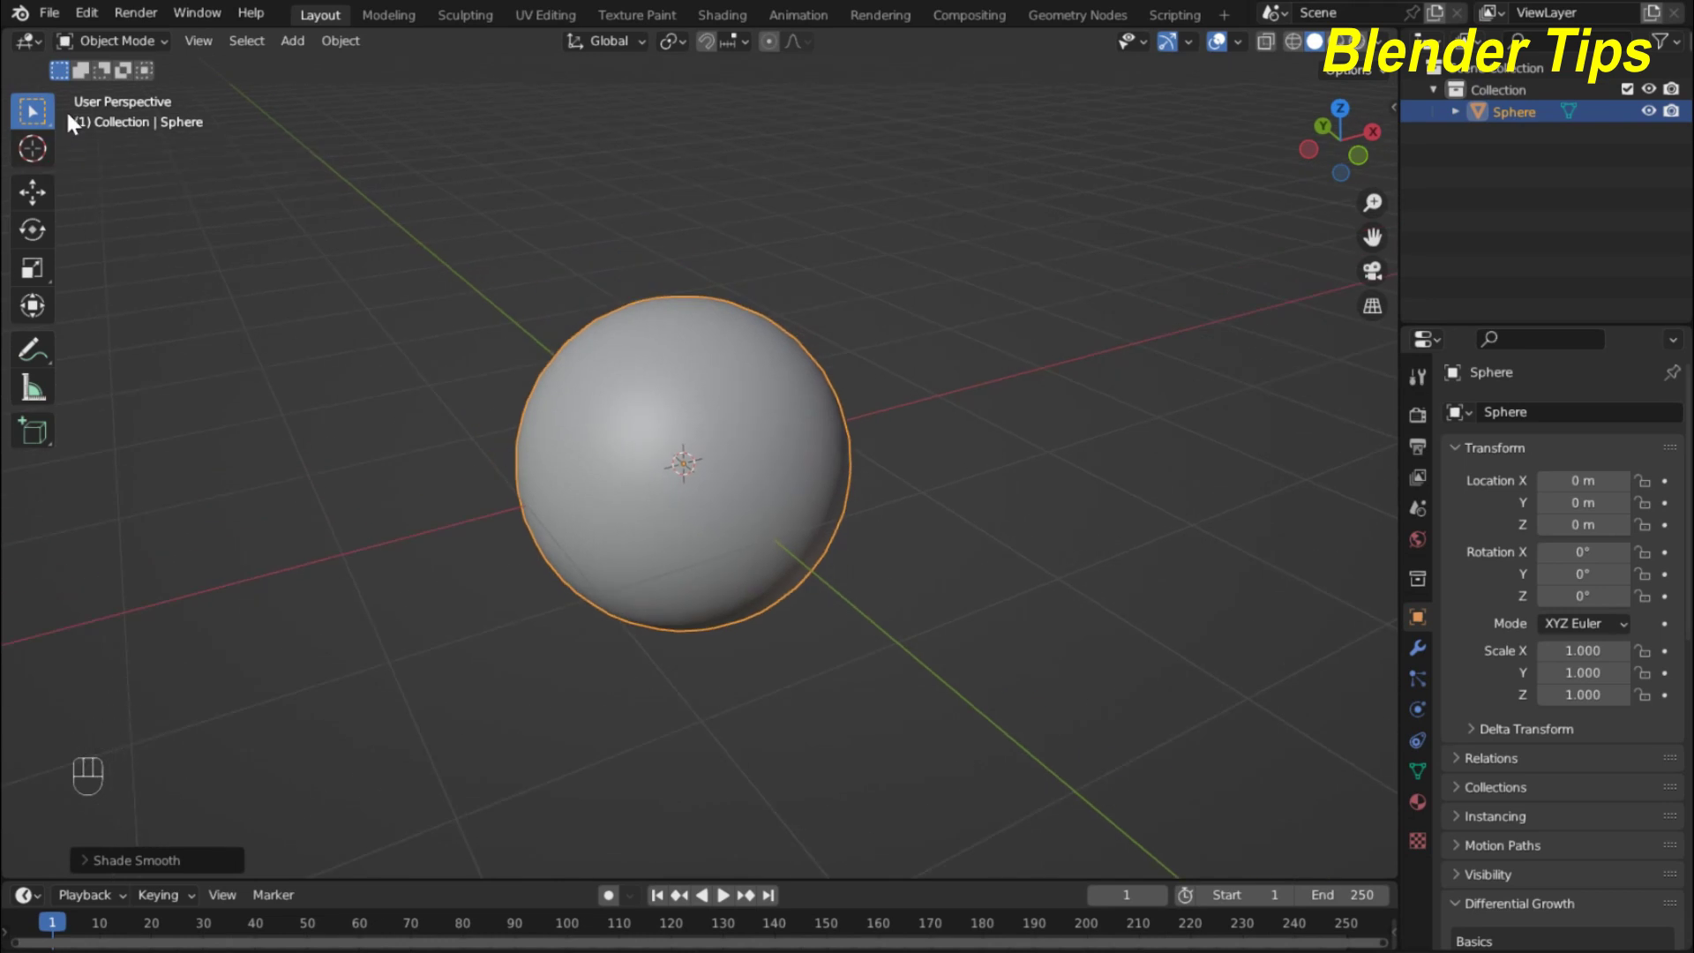
{"action": "key", "text": "Tab"}
Switch from the extrude tool back to the Select Box tool
{"action": "scroll", "coordinate": [582, 448], "scroll_direction": "up", "scroll_amount": 3}
{"action": "scroll", "coordinate": [582, 447], "scroll_direction": "down", "scroll_amount": 2}
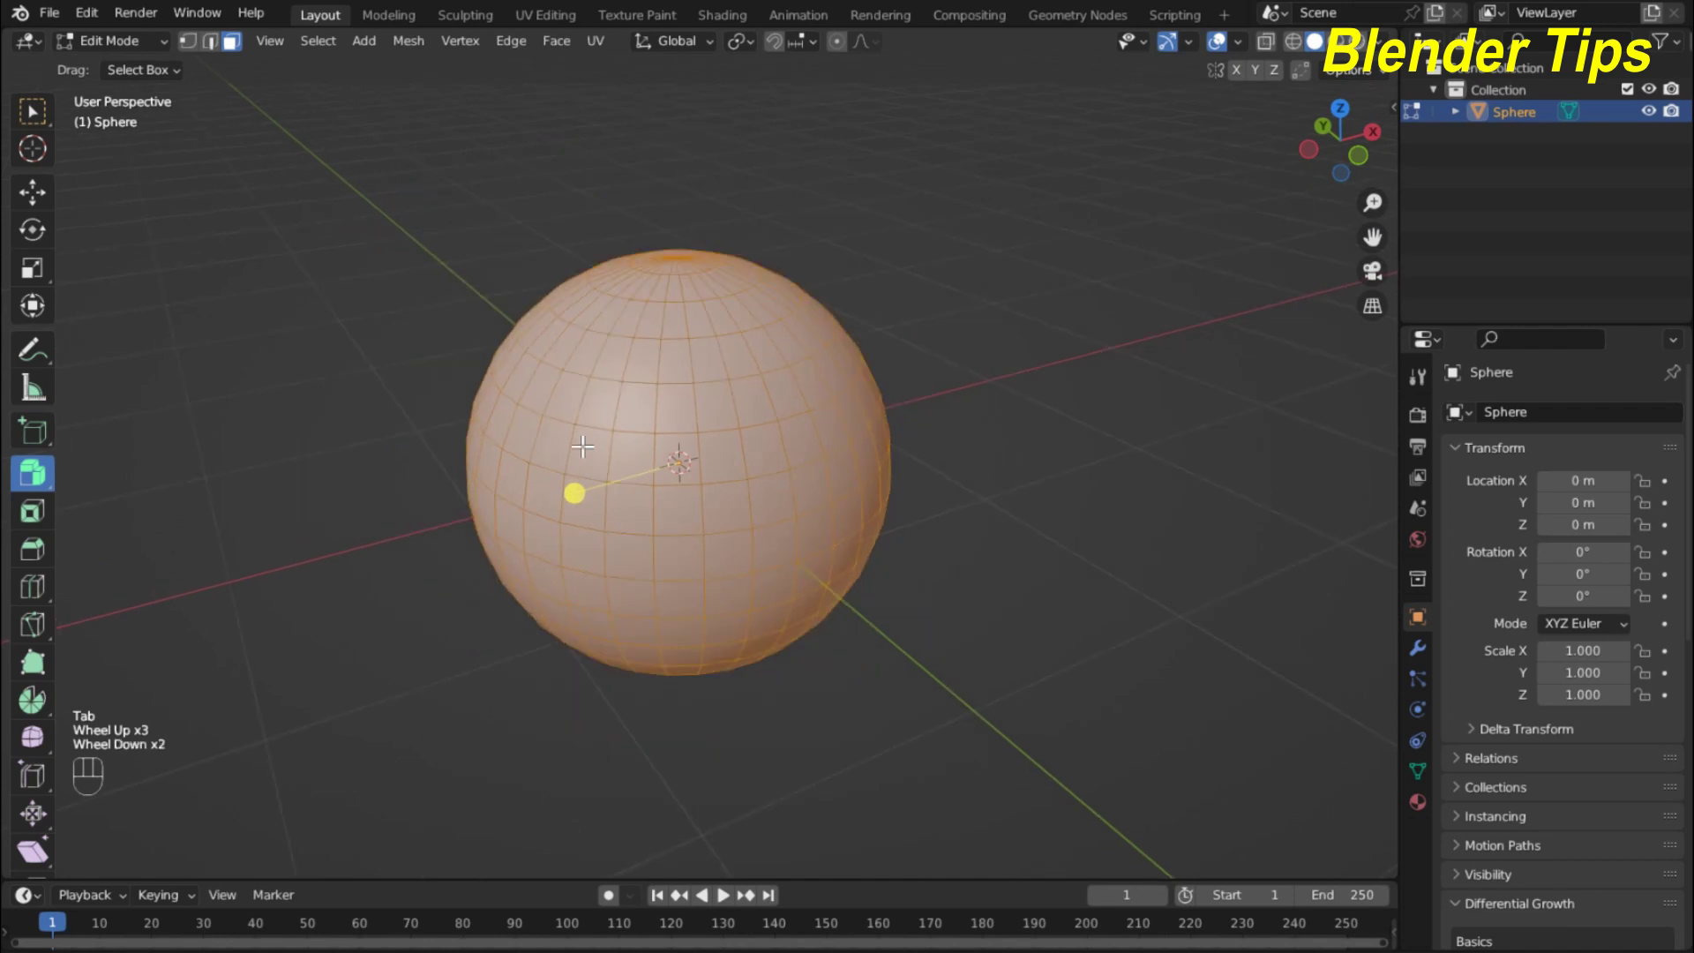
{"action": "left_click", "coordinate": [33, 480]}
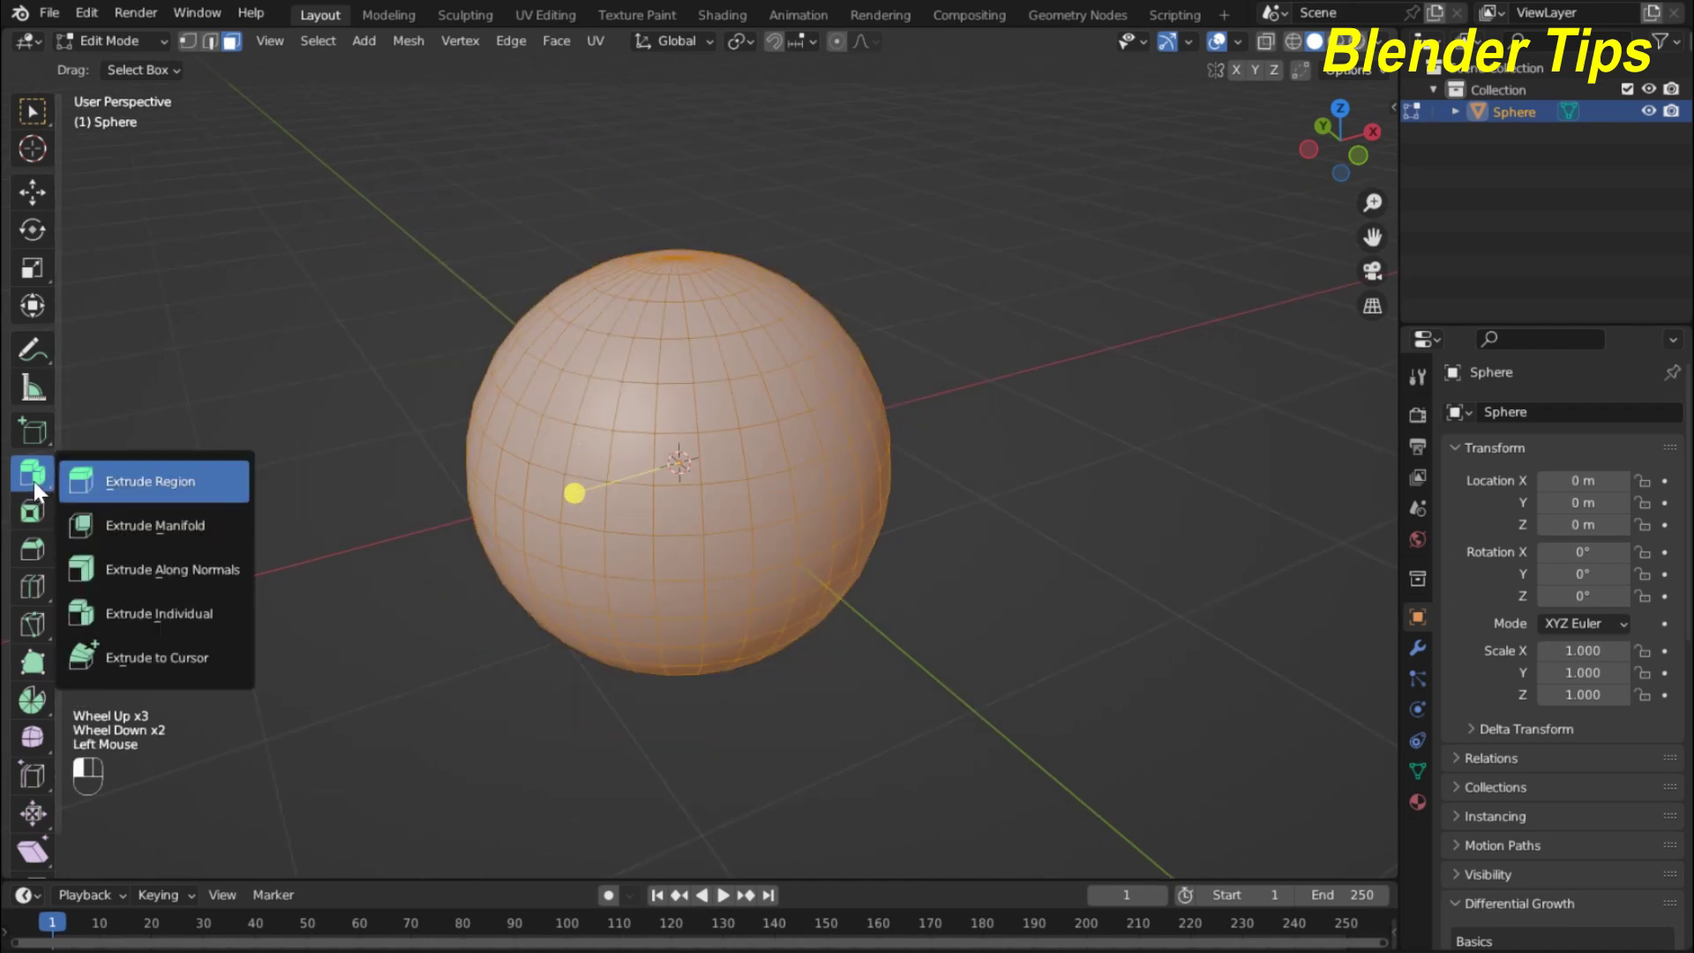
{"action": "left_click", "coordinate": [32, 112]}
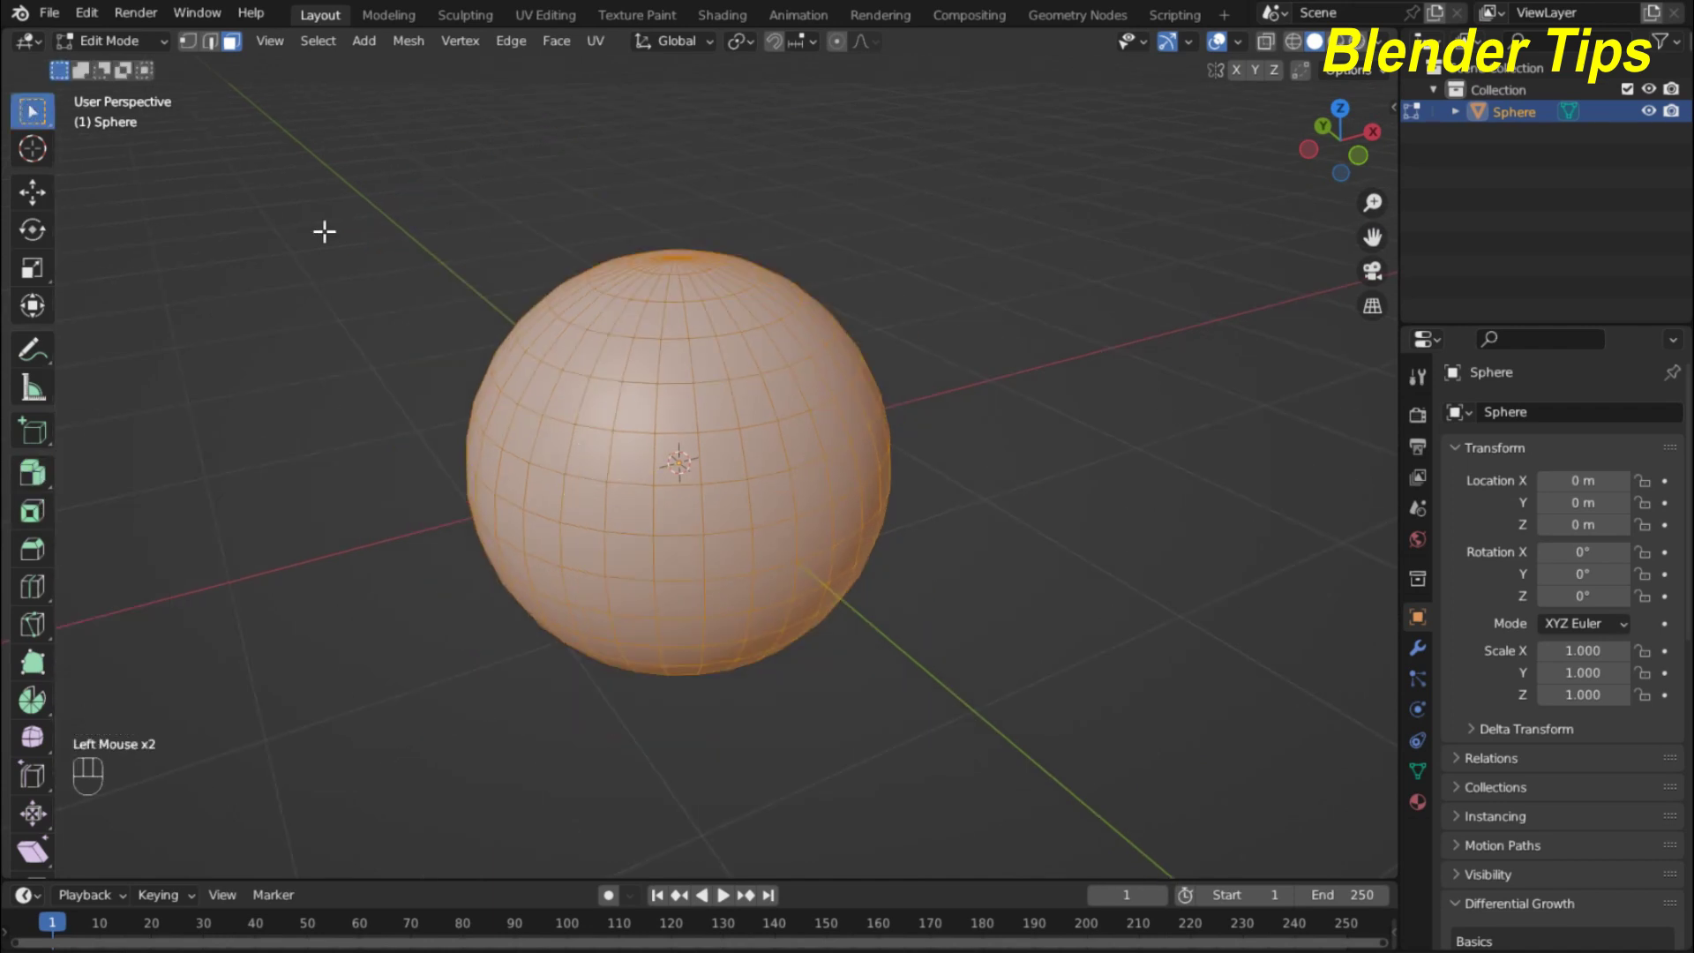
{"action": "scroll", "coordinate": [492, 287], "scroll_direction": "up", "scroll_amount": 2}
{"action": "scroll", "coordinate": [491, 291], "scroll_direction": "down", "scroll_amount": 2}
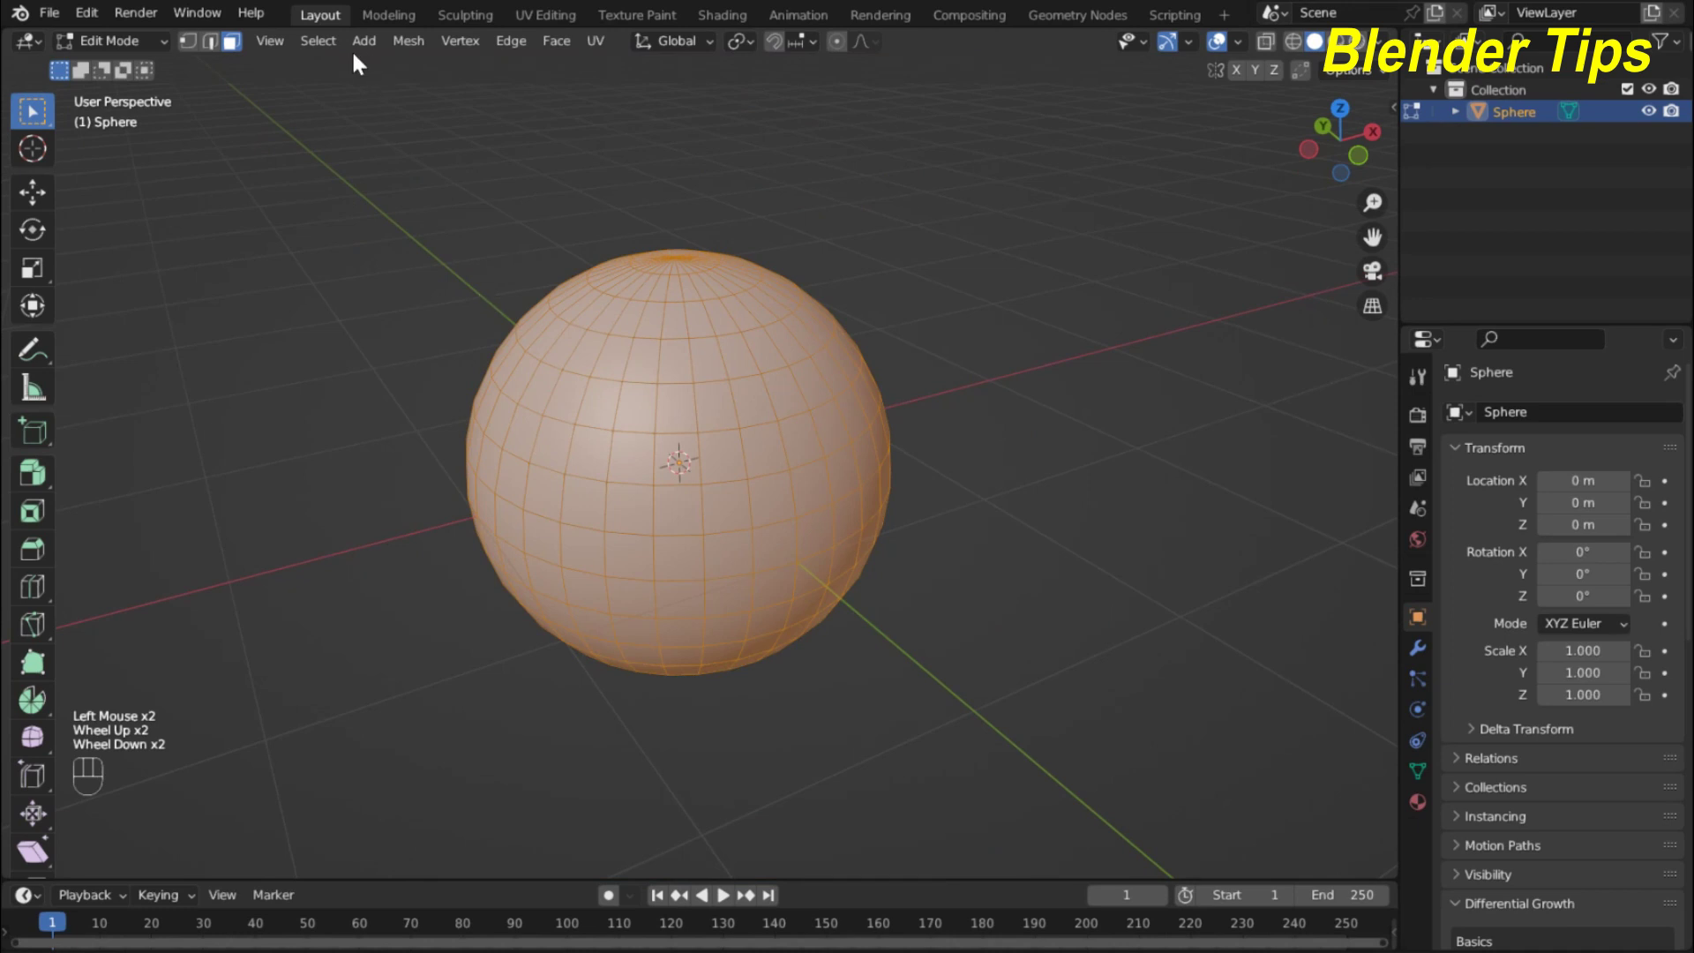
Apply Select > Checker Deselect to the sphere's faces and start an inset
{"action": "left_click", "coordinate": [316, 41]}
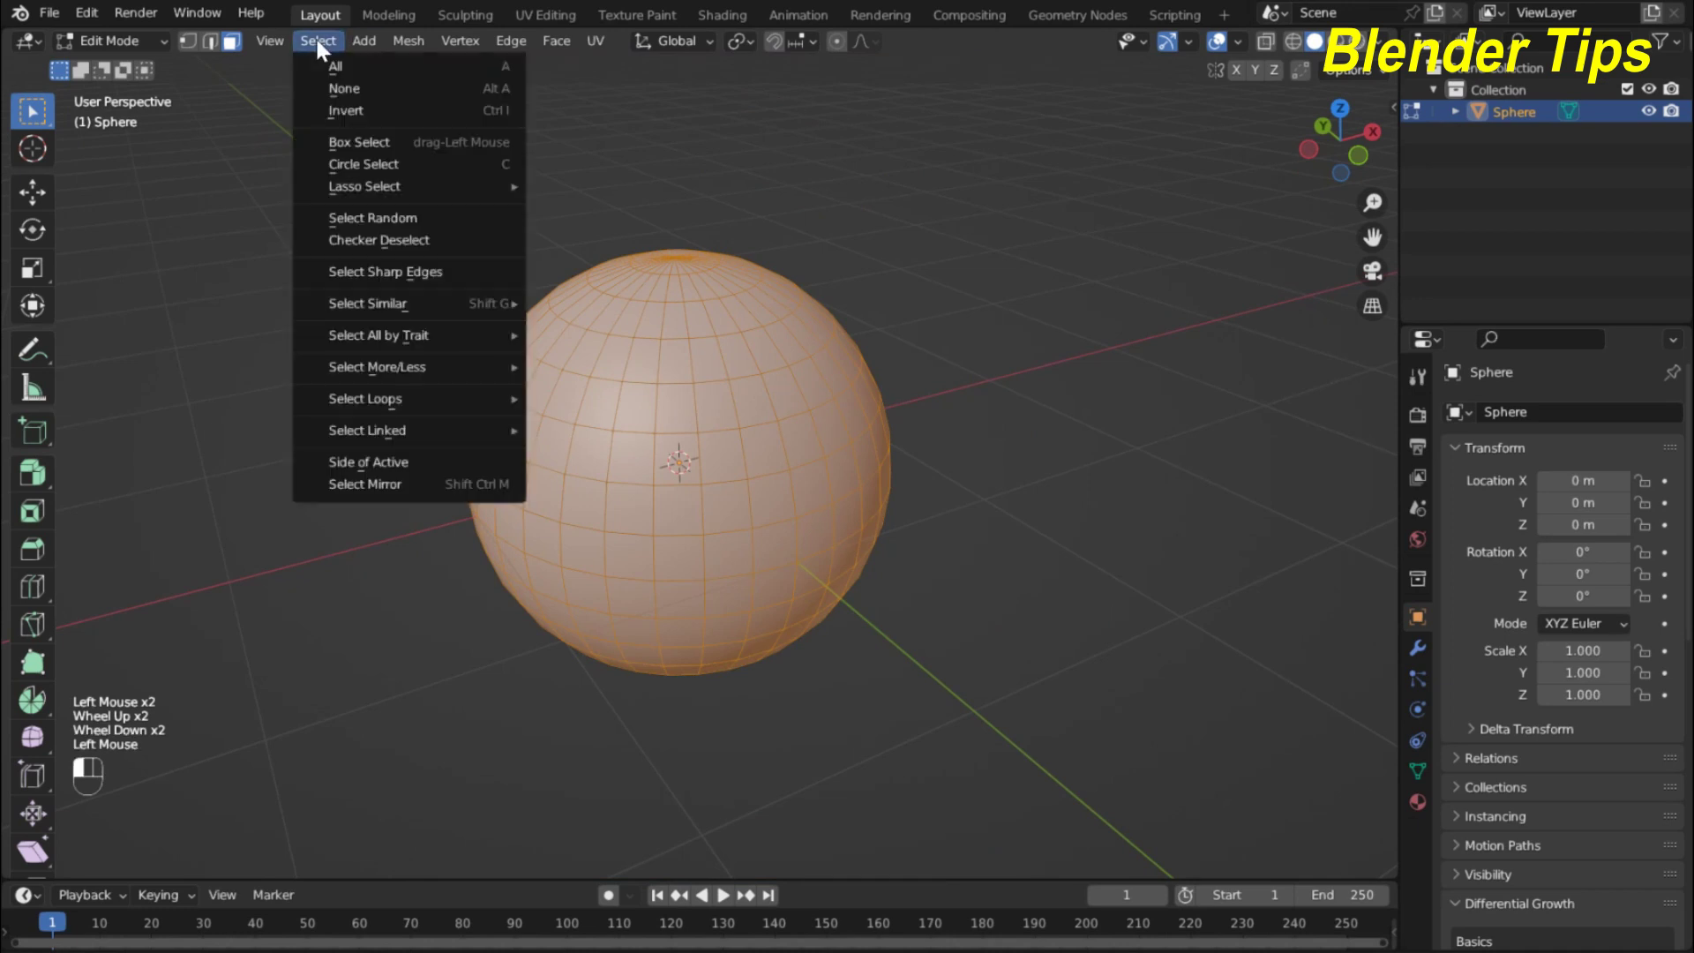
{"action": "left_click", "coordinate": [381, 235]}
{"action": "scroll", "coordinate": [603, 444], "scroll_direction": "up", "scroll_amount": 2}
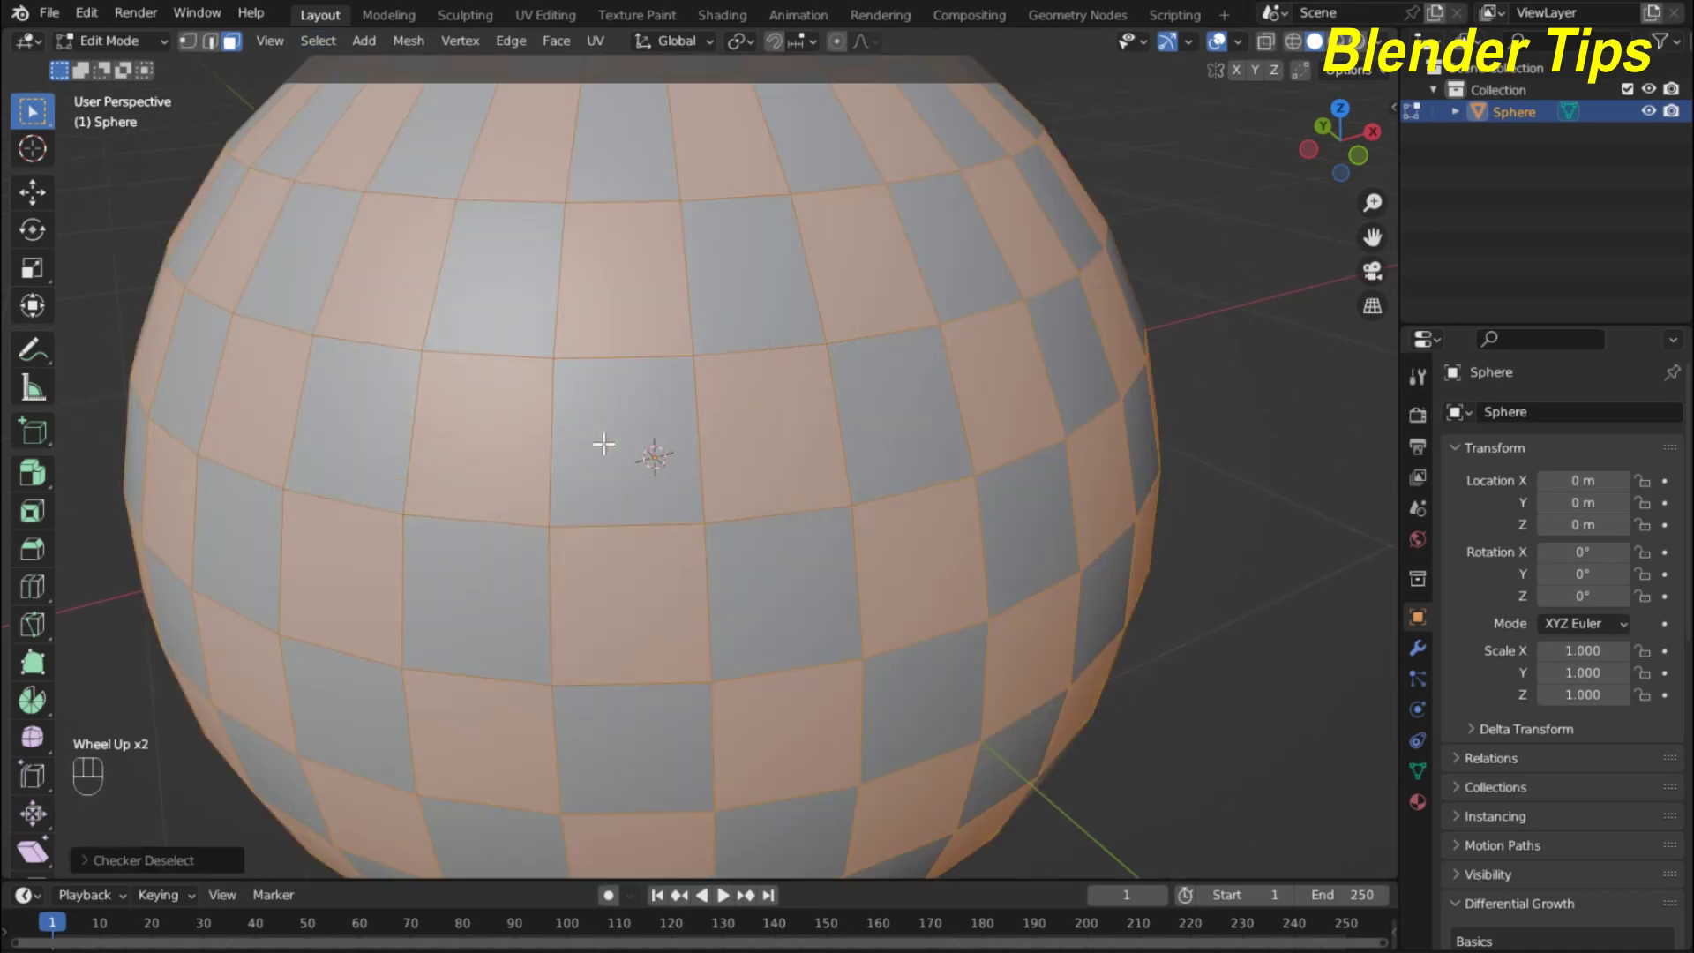
{"action": "scroll", "coordinate": [604, 444], "scroll_direction": "down", "scroll_amount": 2}
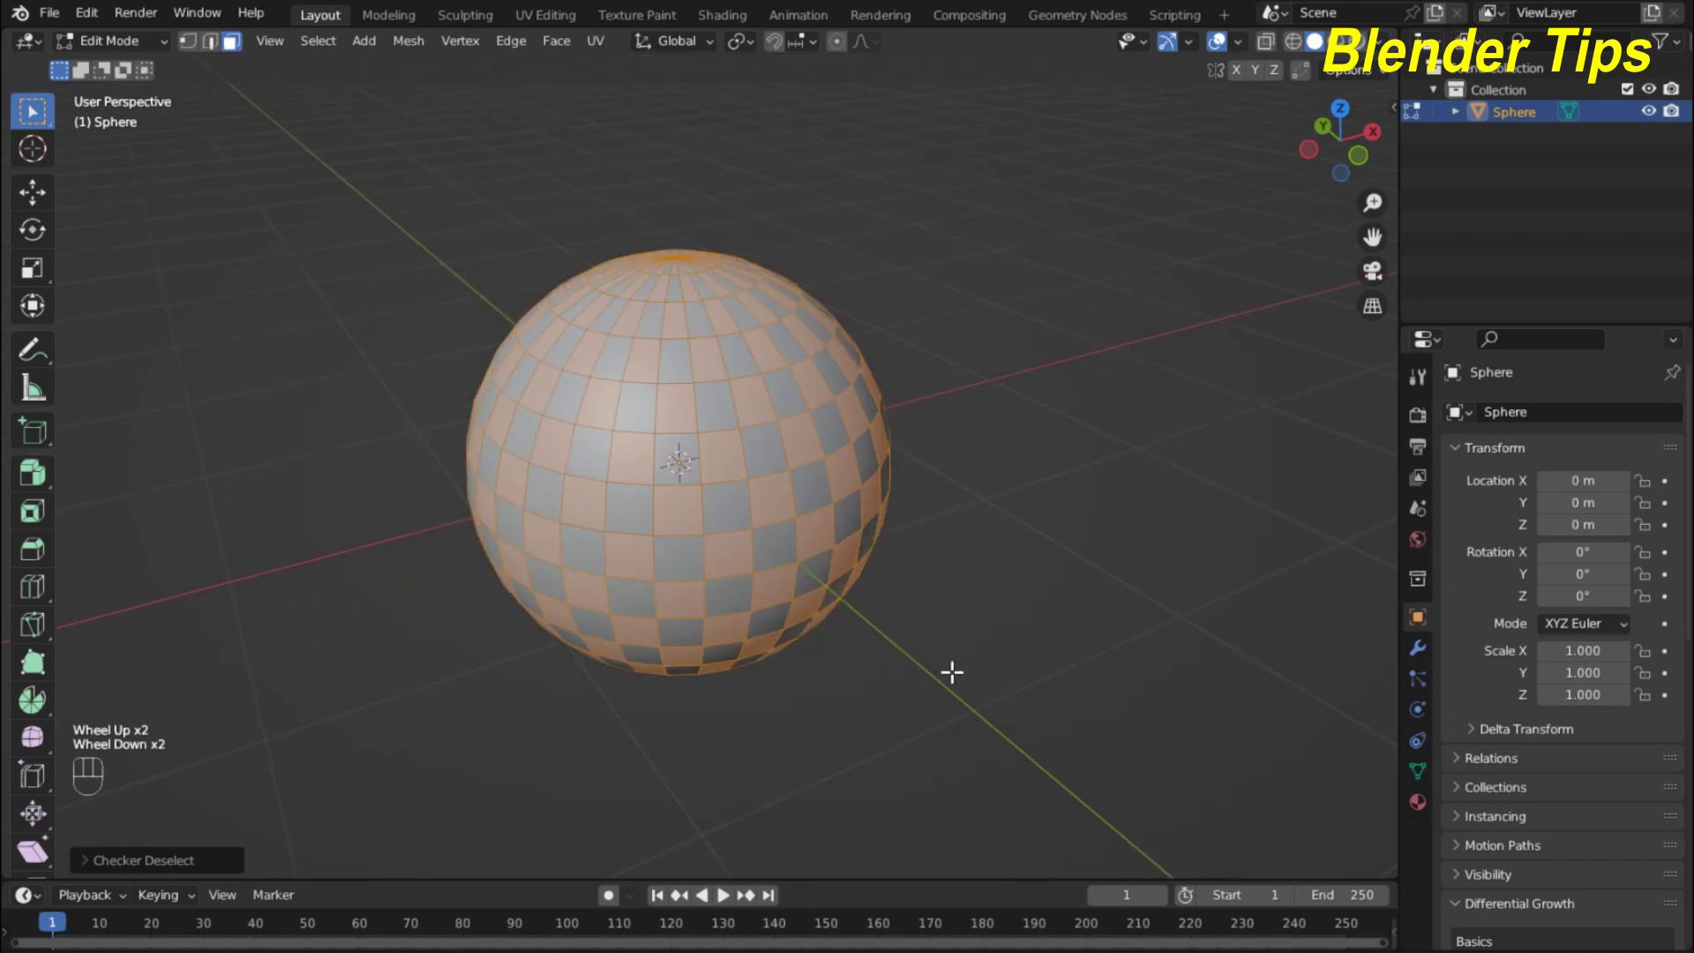
{"action": "key", "text": "i"}
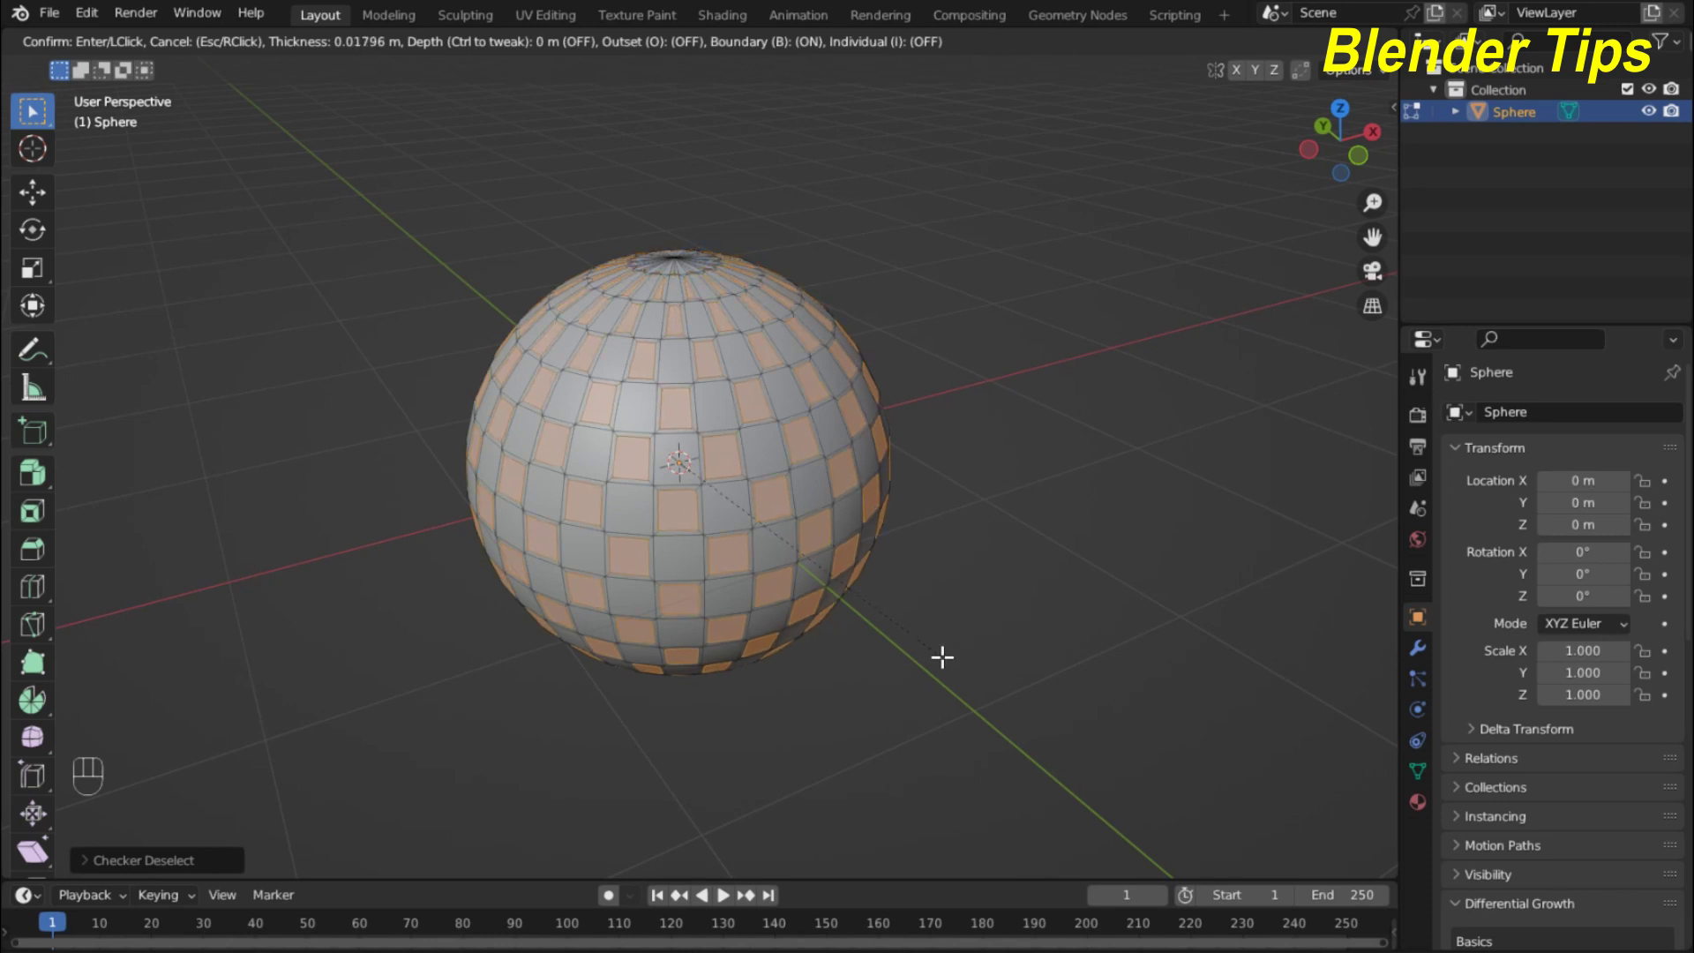
Confirm the 0.01796 m inset and push the checkered faces outward with Extrude Individual
{"action": "left_click", "coordinate": [942, 657]}
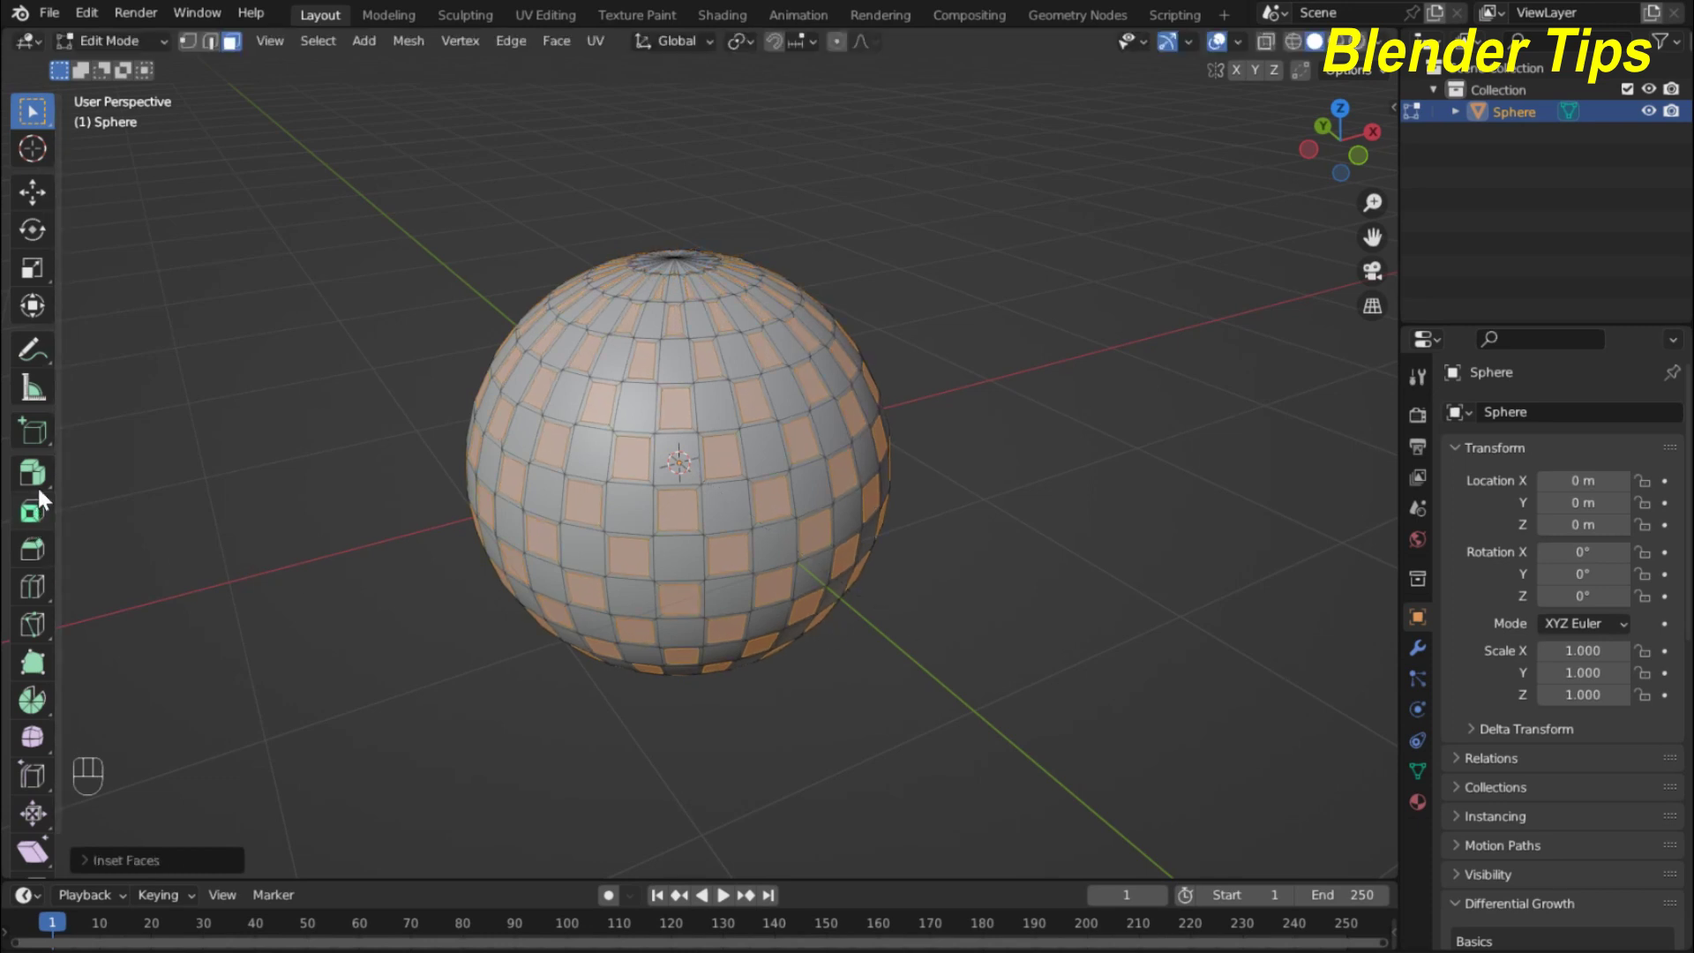
{"action": "left_click_drag", "start_coordinate": [39, 479], "coordinate": [136, 608]}
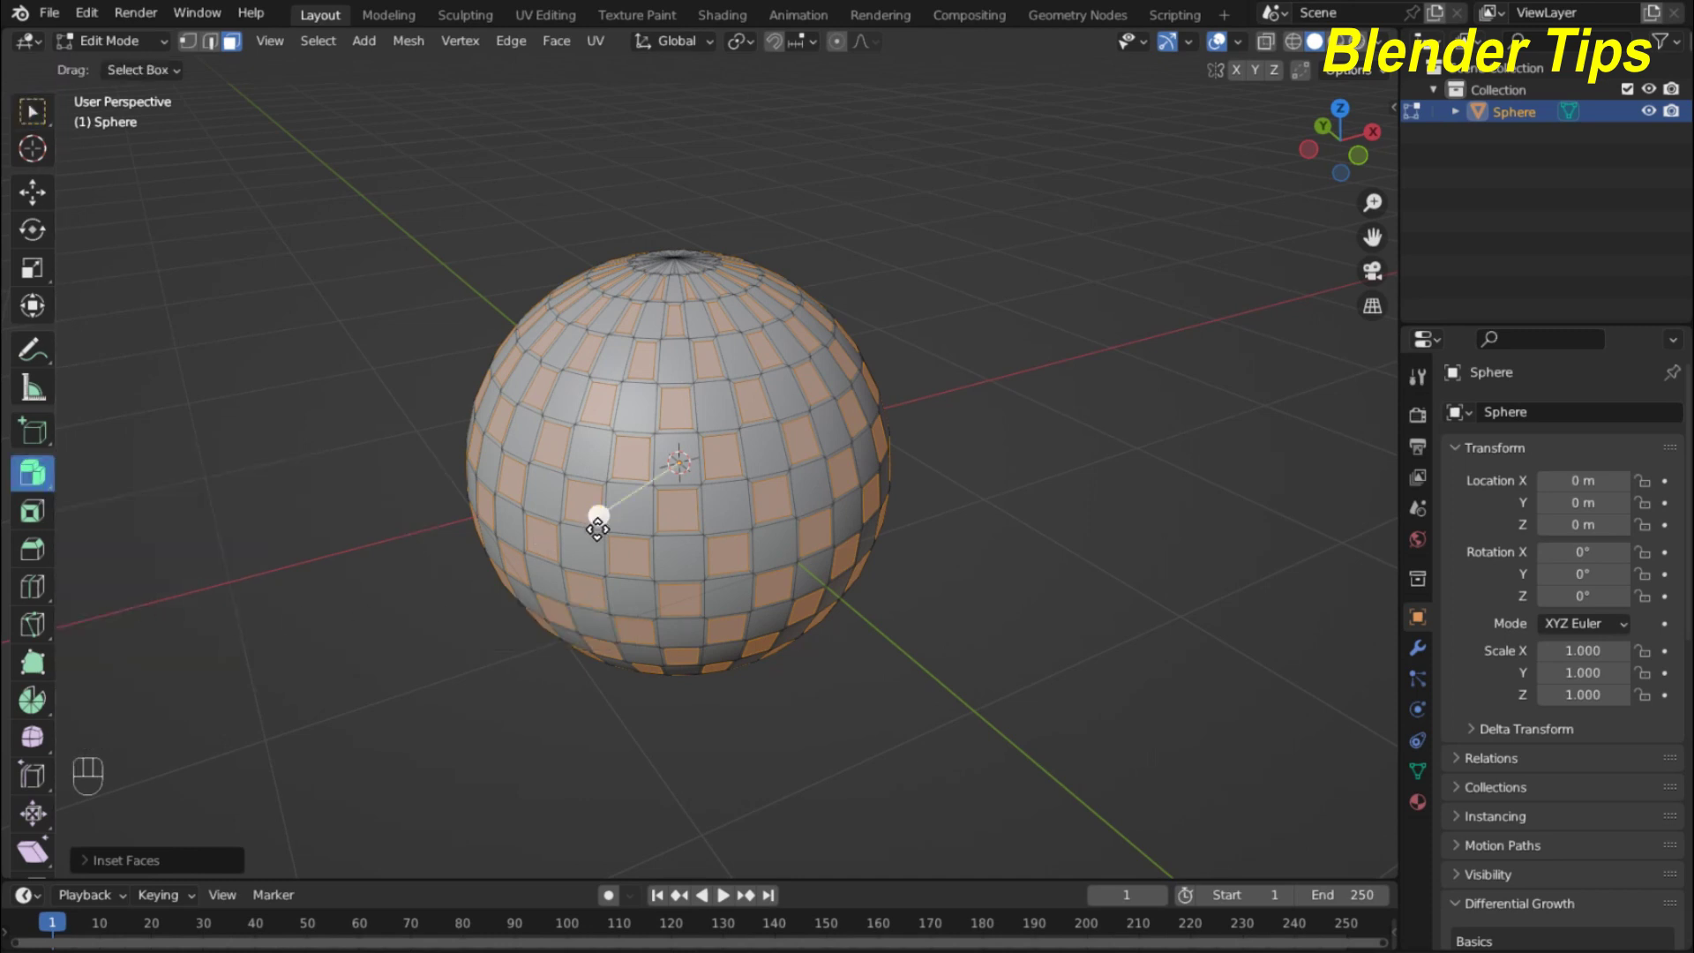
{"action": "left_click_drag", "start_coordinate": [597, 522], "coordinate": [741, 501]}
{"action": "mouse_move", "coordinate": [469, 452]}
{"action": "middle_mouse_down"}
{"action": "mouse_move", "coordinate": [670, 490]}
{"action": "mouse_move", "coordinate": [494, 462]}
{"action": "middle_mouse_up"}
{"action": "scroll", "coordinate": [609, 460], "scroll_direction": "down", "scroll_amount": 2}
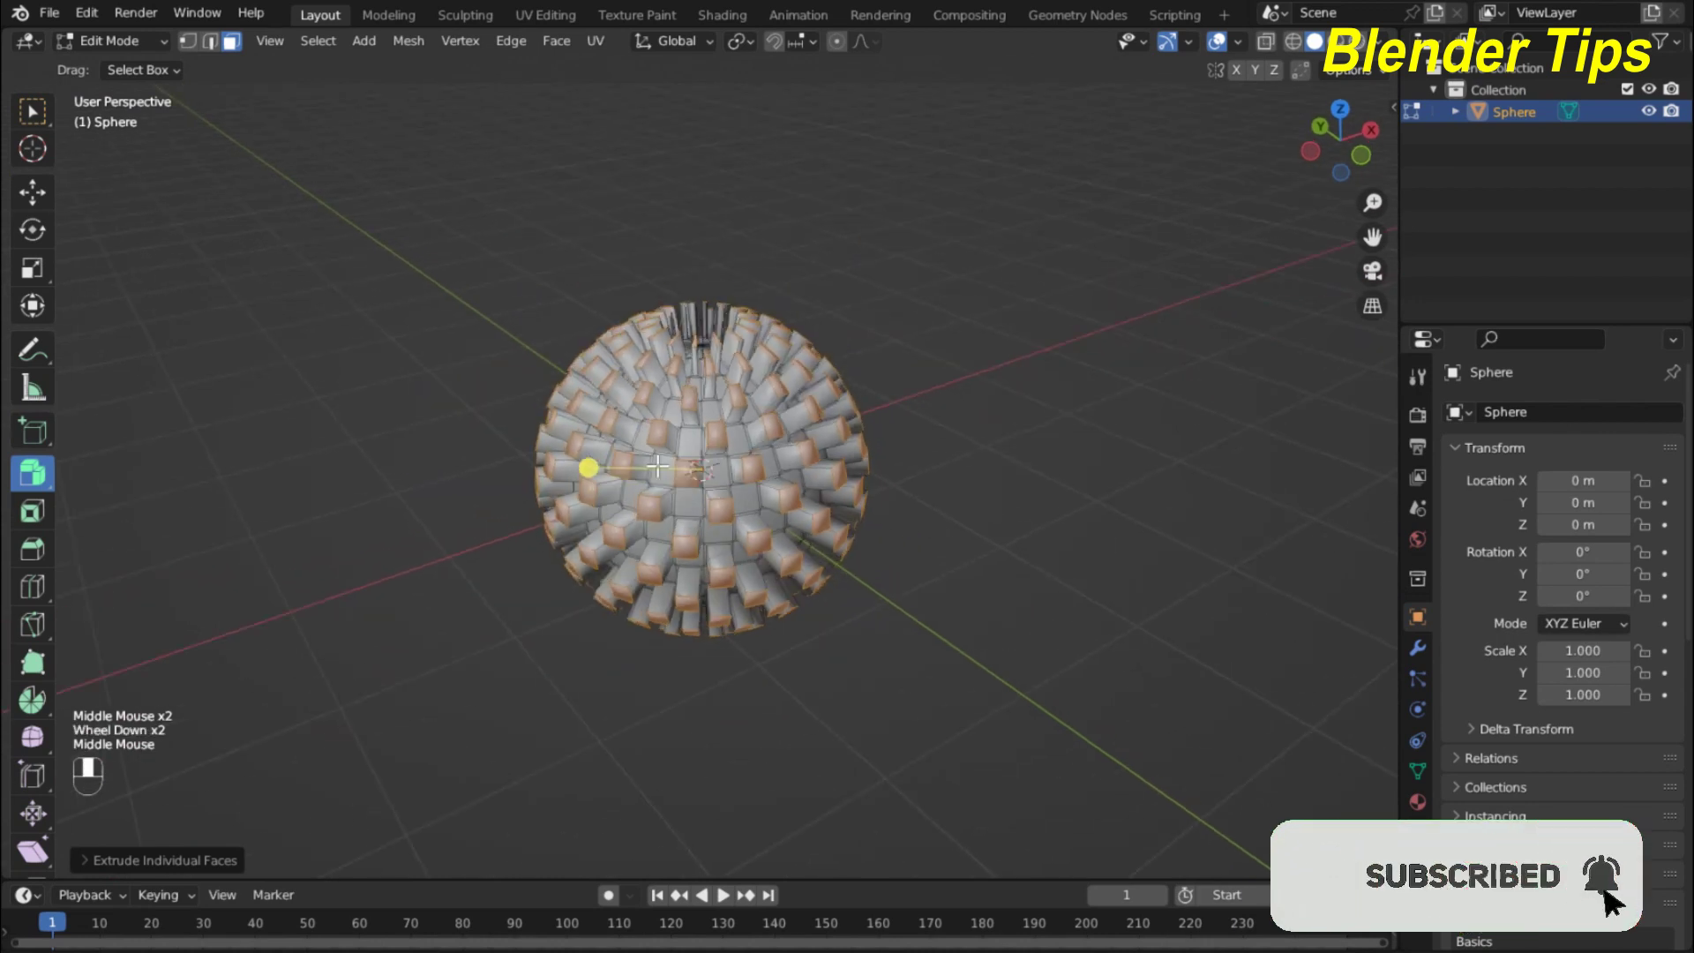
{"action": "middle_click_drag", "start_coordinate": [609, 461], "coordinate": [659, 456]}
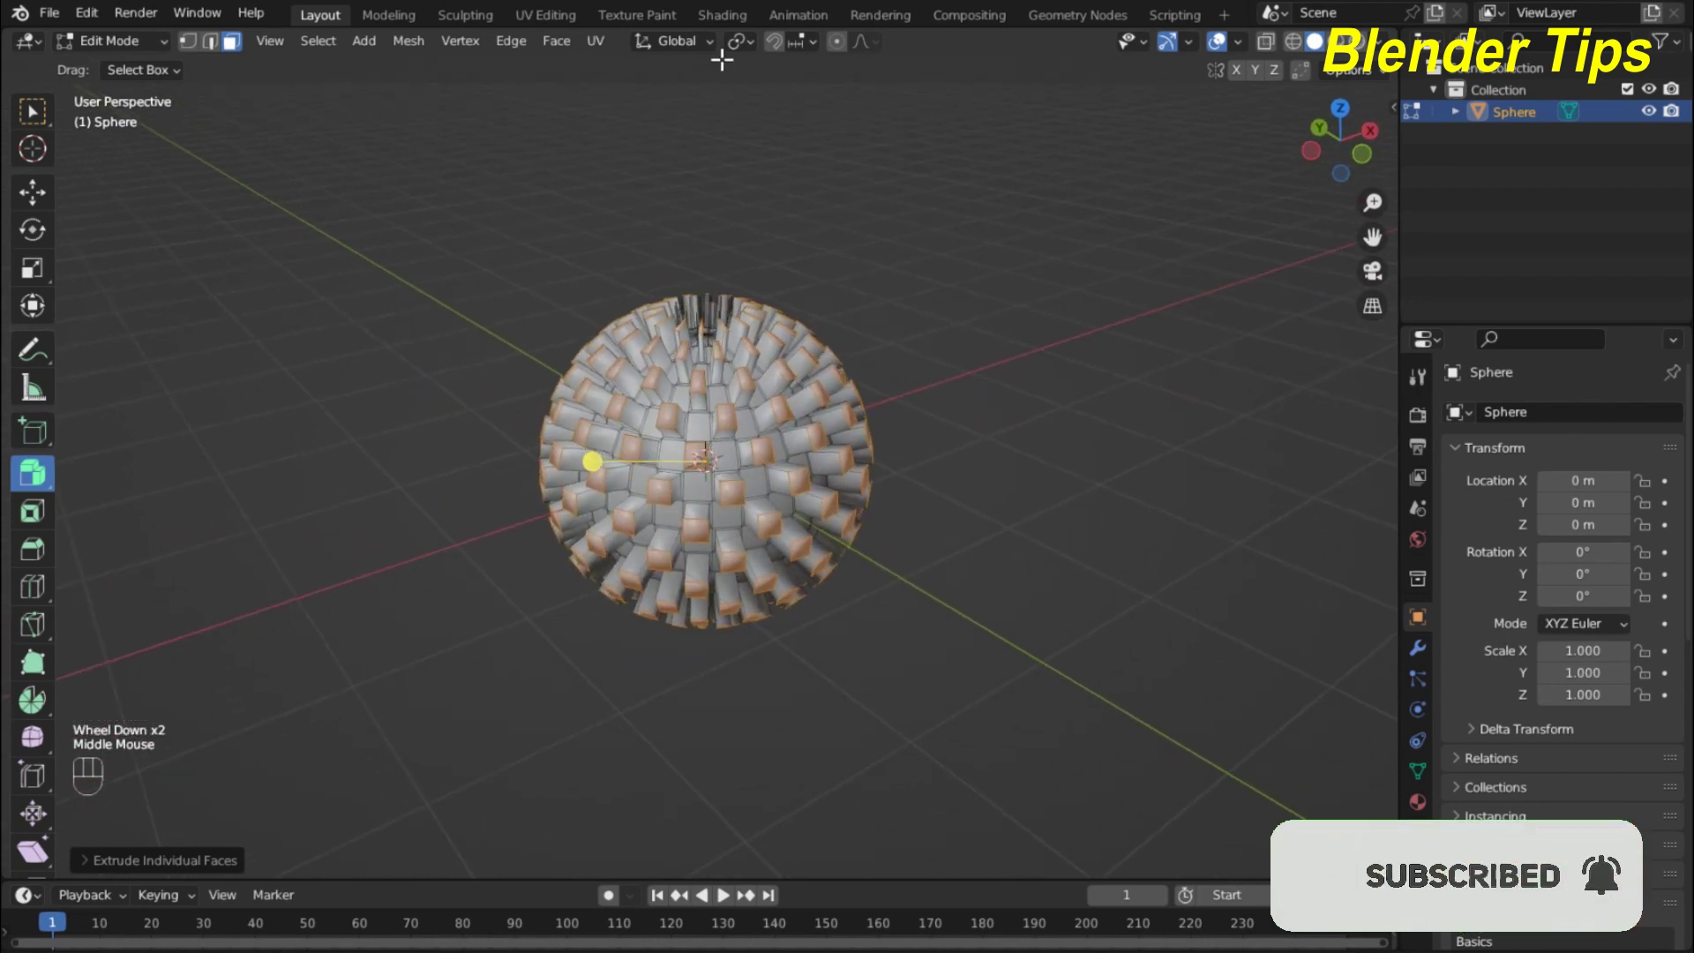
Set Pivot Point to Individual Origins and scale the end faces to about 0.33
{"action": "left_click", "coordinate": [738, 36]}
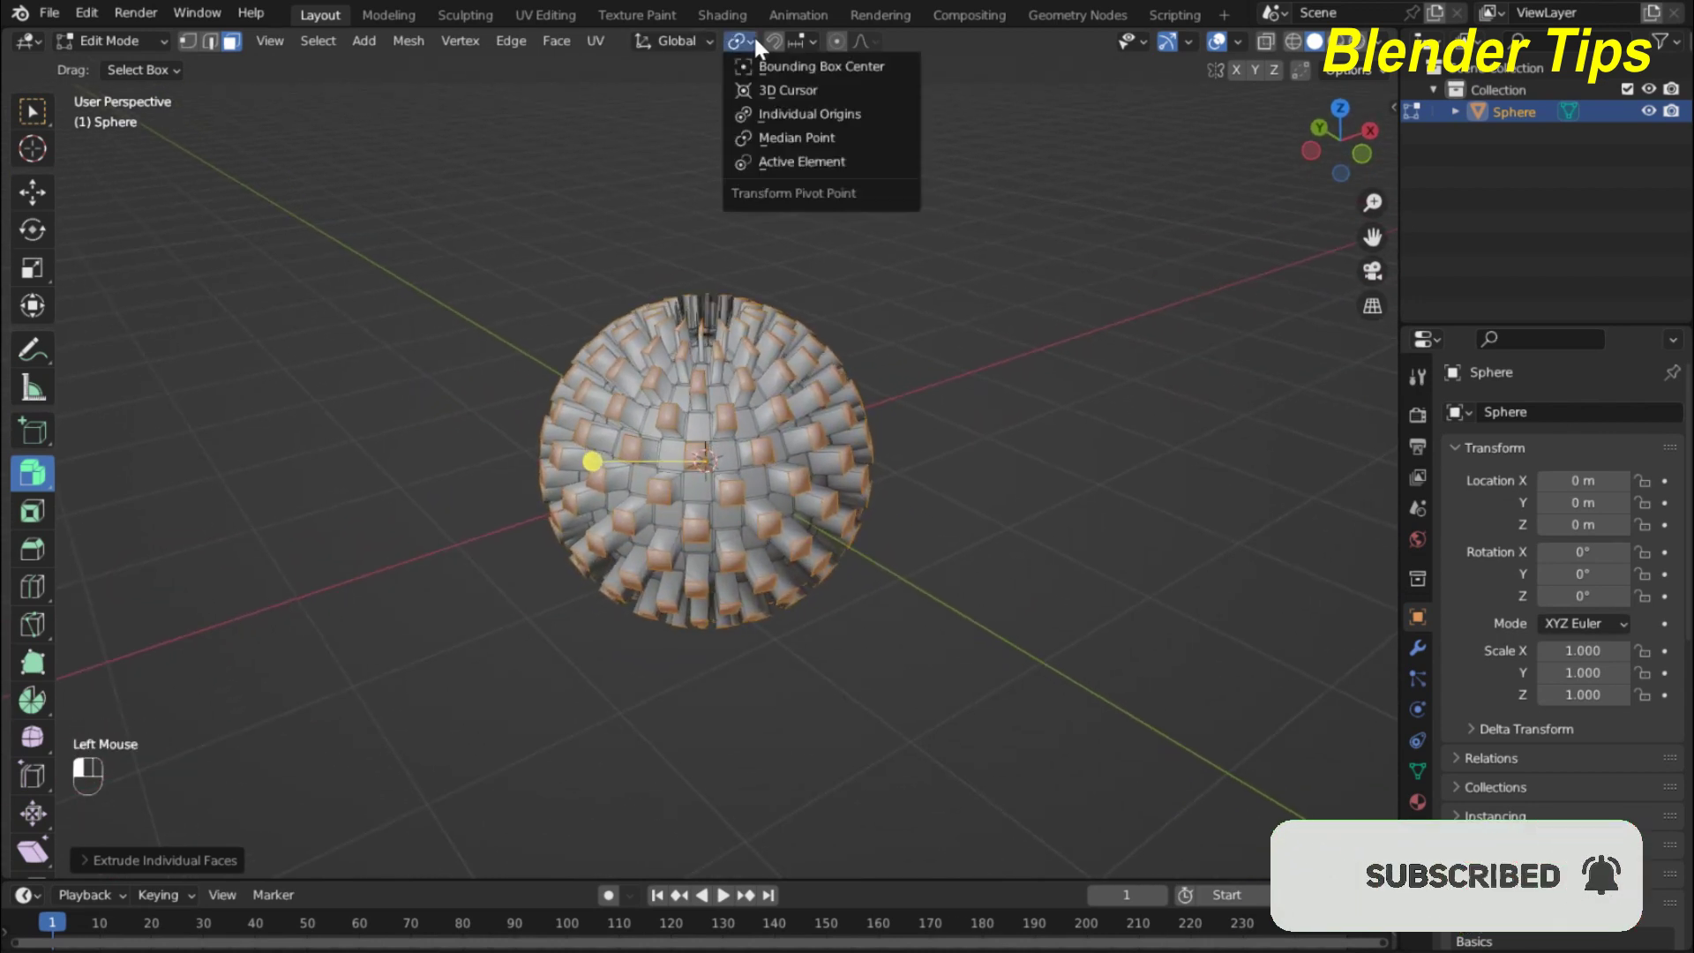
{"action": "left_click", "coordinate": [785, 116]}
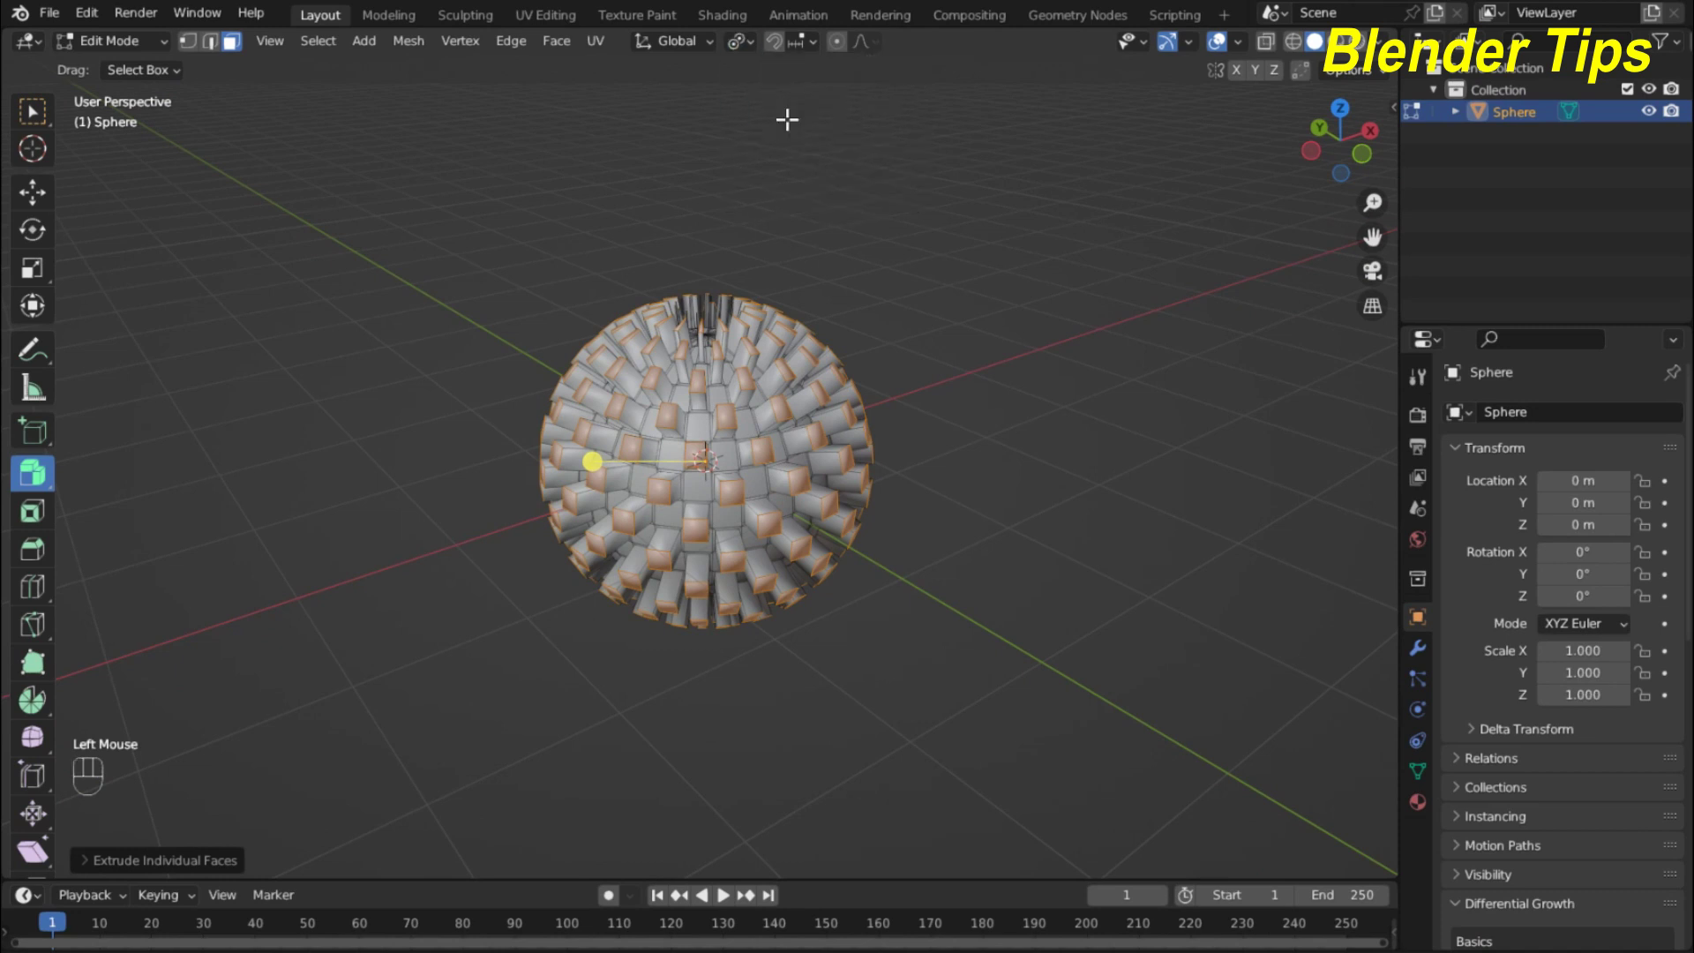
{"action": "scroll", "coordinate": [740, 610], "scroll_direction": "up", "scroll_amount": 2}
{"action": "scroll", "coordinate": [741, 607], "scroll_direction": "up", "scroll_amount": 2}
{"action": "scroll", "coordinate": [865, 679], "scroll_direction": "down", "scroll_amount": 4}
{"action": "key", "text": "s"}
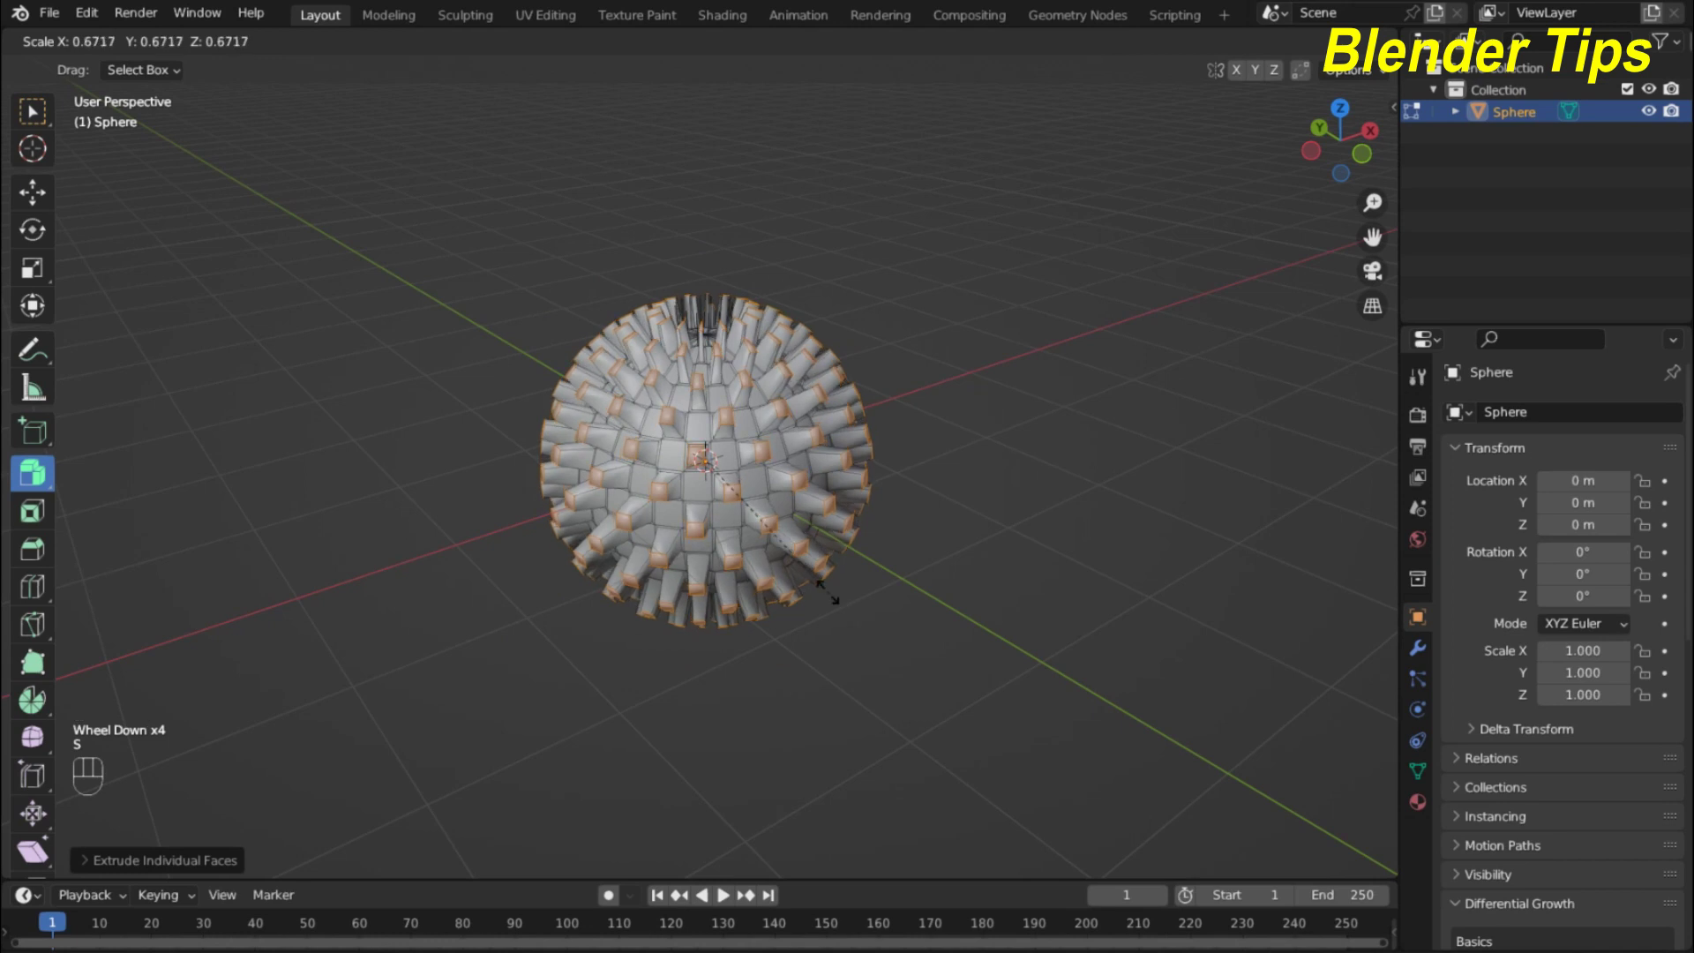
{"action": "left_click", "coordinate": [763, 519]}
{"action": "middle_click_drag", "start_coordinate": [756, 511], "coordinate": [724, 498]}
Return to Object Mode and frame the view on the spiky sphere
{"action": "key", "text": "Tab"}
{"action": "scroll", "coordinate": [510, 384], "scroll_direction": "up", "scroll_amount": 2}
{"action": "scroll", "coordinate": [706, 433], "scroll_direction": "down", "scroll_amount": 1}
{"action": "scroll", "coordinate": [668, 409], "scroll_direction": "up", "scroll_amount": 3}
{"action": "scroll", "coordinate": [668, 409], "scroll_direction": "down", "scroll_amount": 3}
{"action": "scroll", "coordinate": [653, 411], "scroll_direction": "down", "scroll_amount": 2}
{"action": "key", "text": "KP_Decimal"}
{"action": "scroll", "coordinate": [652, 411], "scroll_direction": "down", "scroll_amount": 1}
{"action": "scroll", "coordinate": [728, 487], "scroll_direction": "up", "scroll_amount": 3}
{"action": "scroll", "coordinate": [711, 484], "scroll_direction": "down", "scroll_amount": 2}
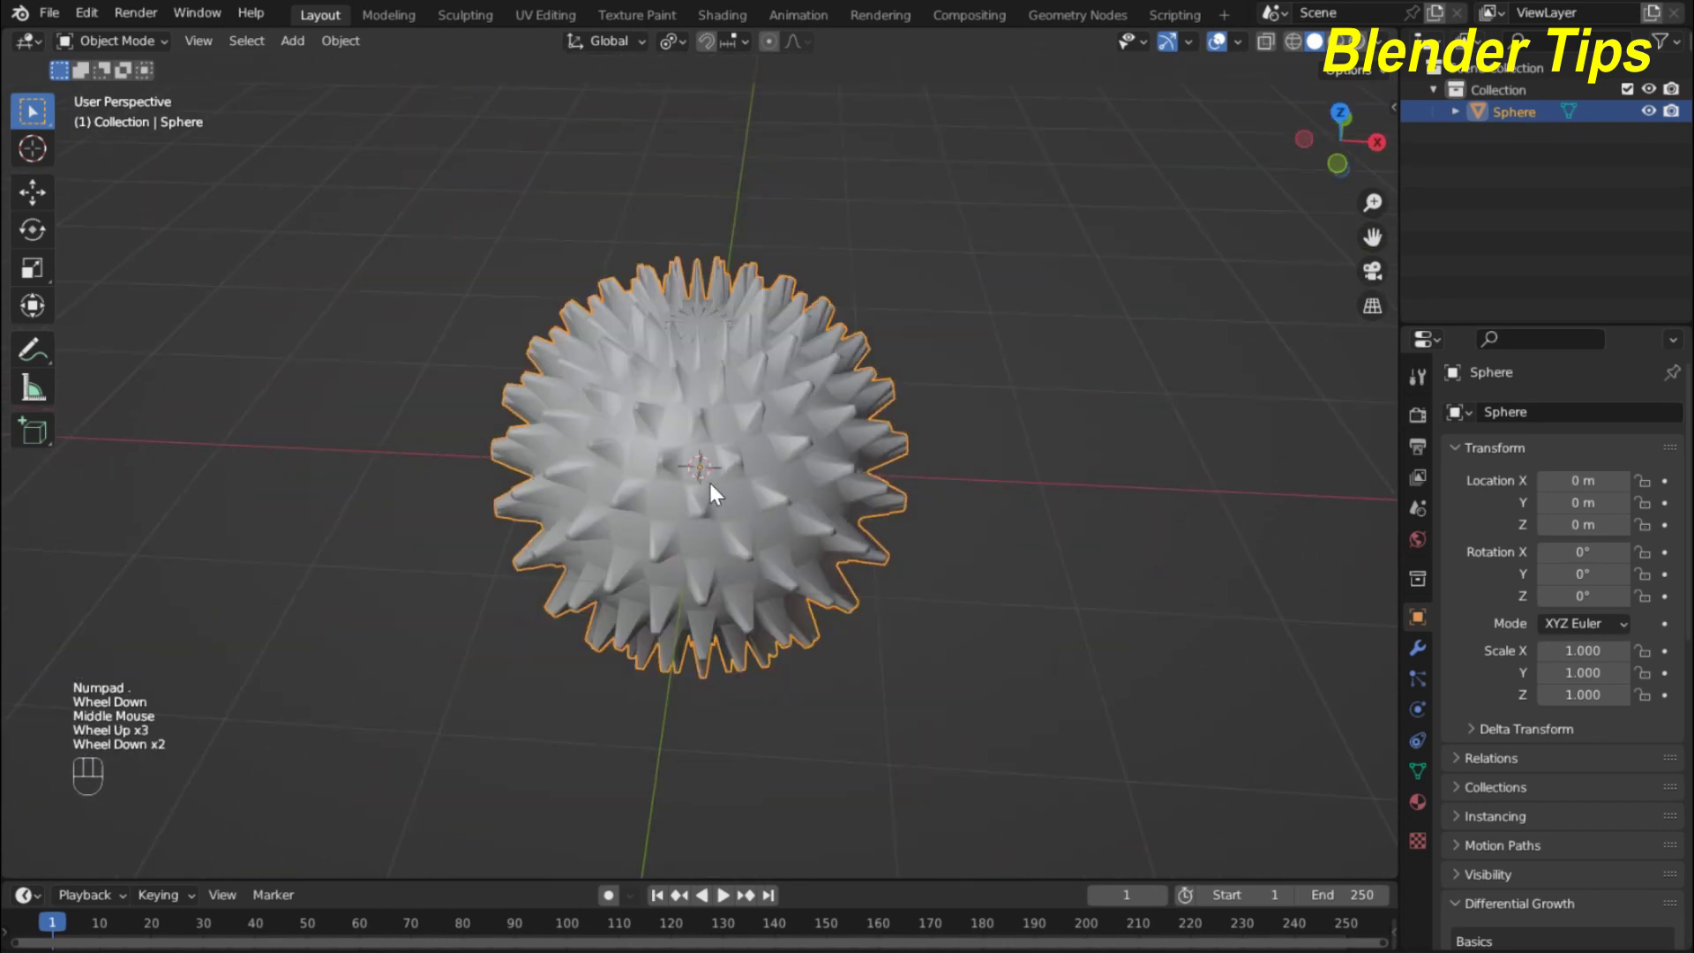
Delete the spiky sphere and add a new Mesh > Cube at the origin
{"action": "key", "text": "Delete"}
{"action": "middle_click_drag", "start_coordinate": [471, 496], "coordinate": [664, 388]}
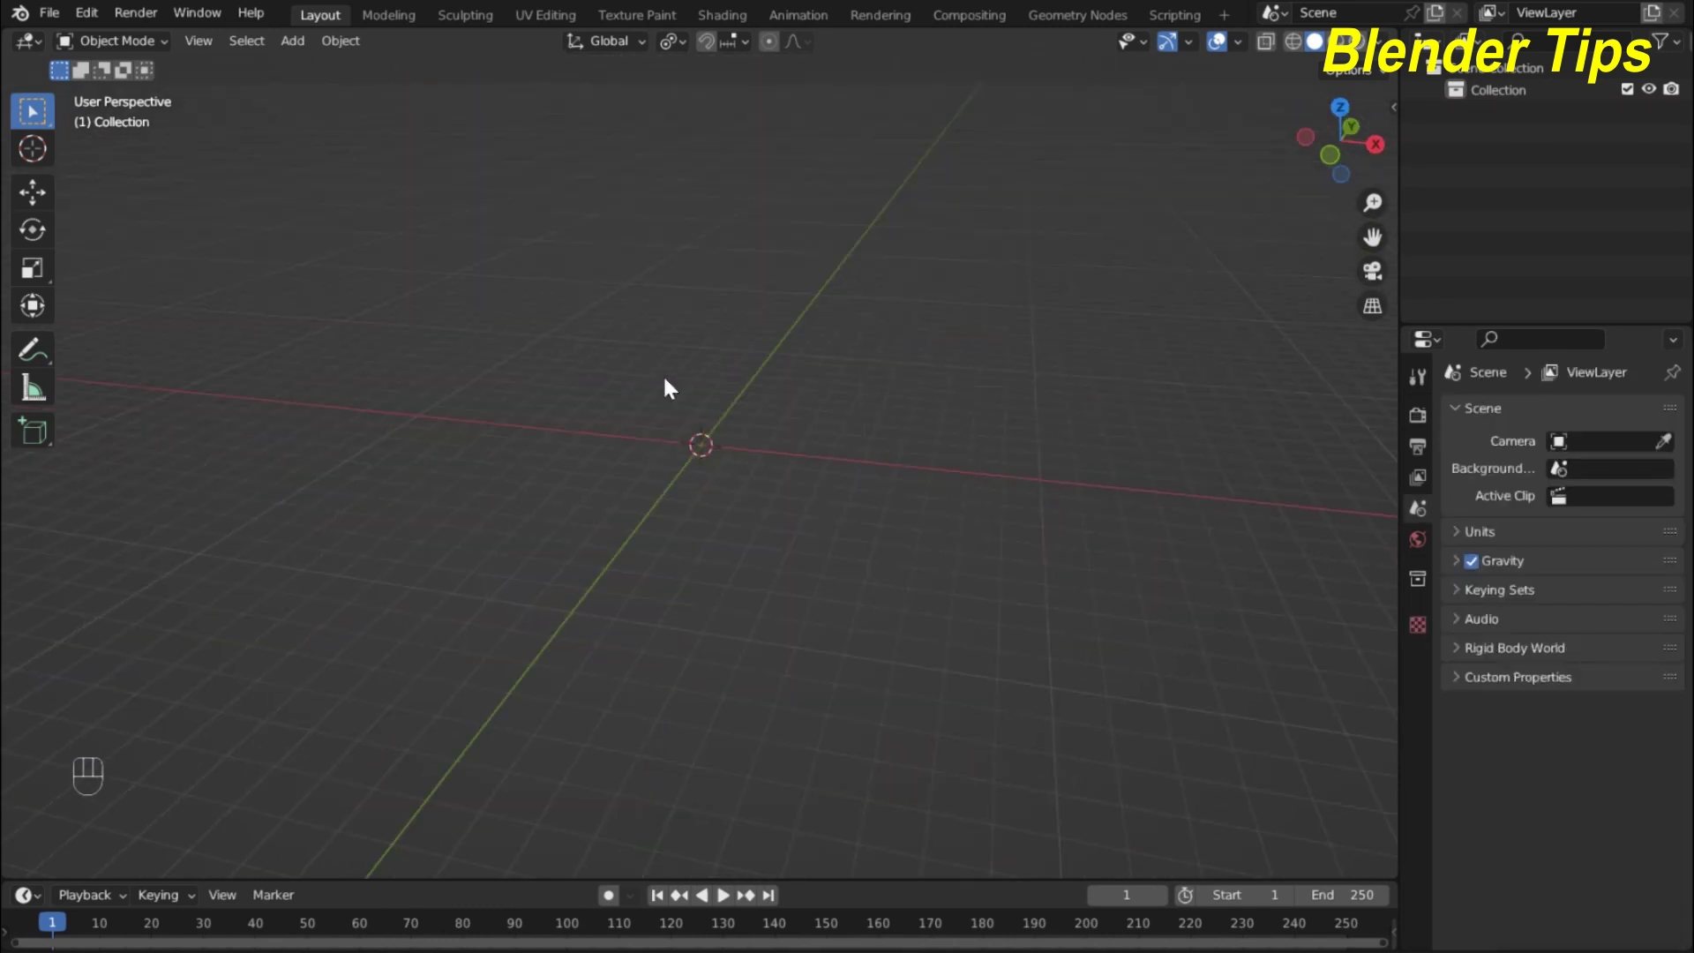
{"action": "key", "text": "shift+a"}
{"action": "mouse_move", "coordinate": [664, 380]}
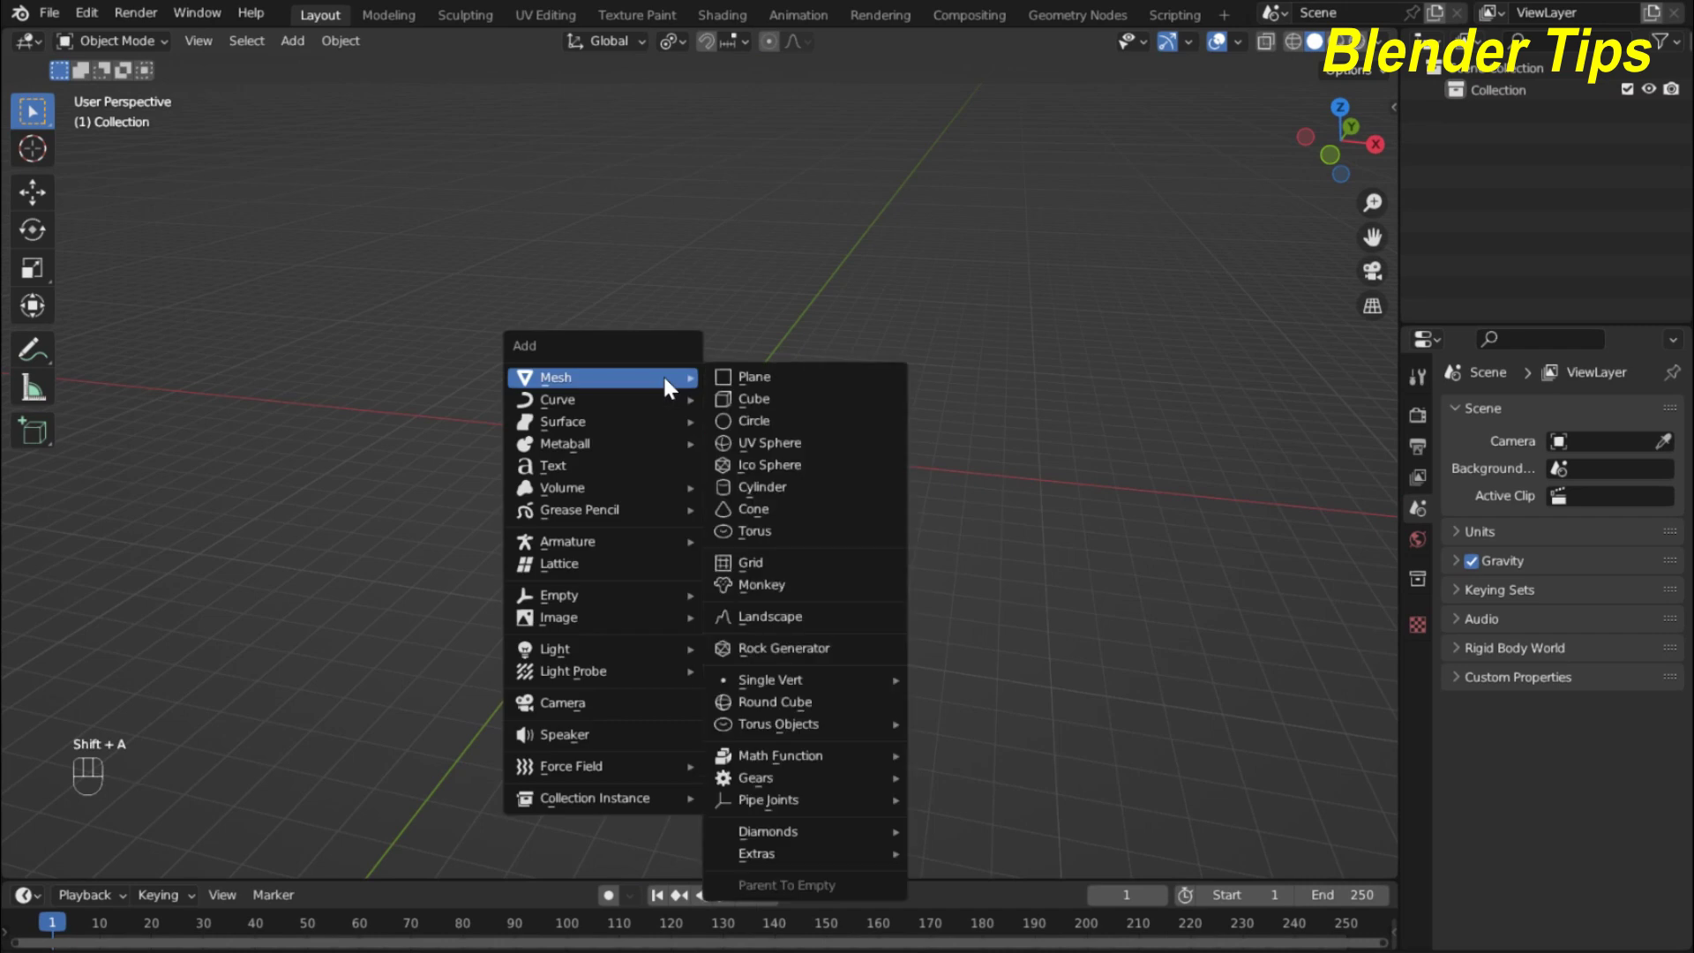
{"action": "left_click", "coordinate": [761, 401]}
{"action": "scroll", "coordinate": [716, 460], "scroll_direction": "up", "scroll_amount": 5}
{"action": "scroll", "coordinate": [717, 461], "scroll_direction": "down", "scroll_amount": 2}
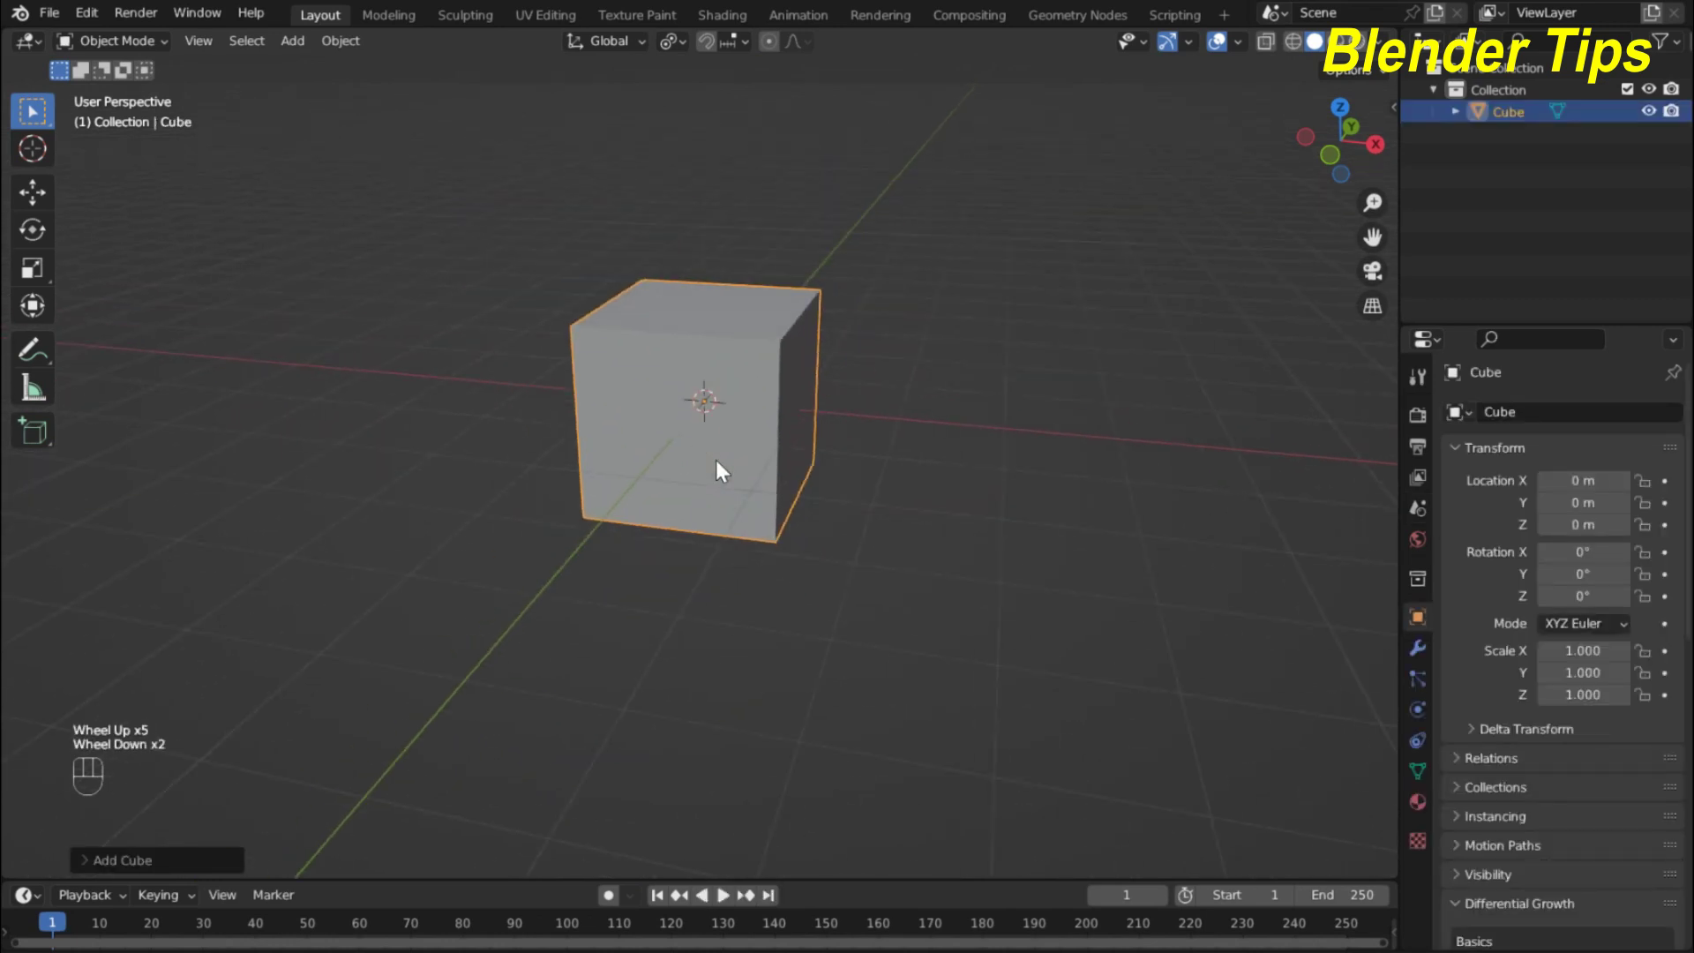
Enter Edit Mode and select only the cube's top face
{"action": "key", "text": "Tab"}
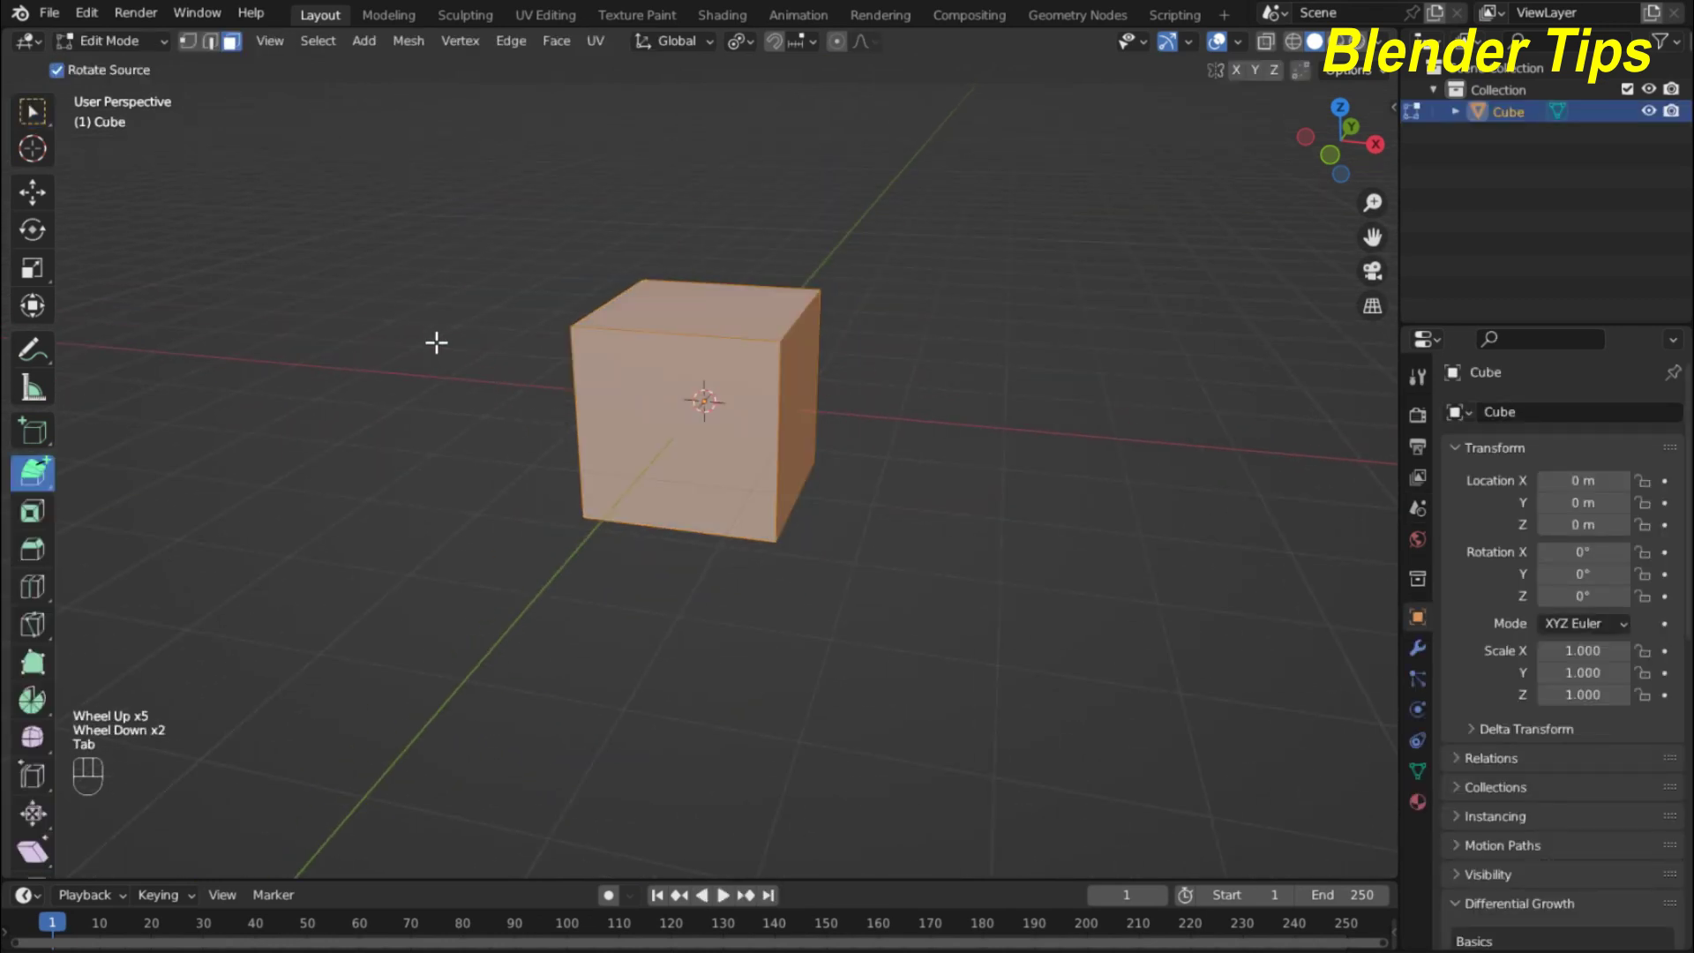
{"action": "left_click", "coordinate": [31, 110]}
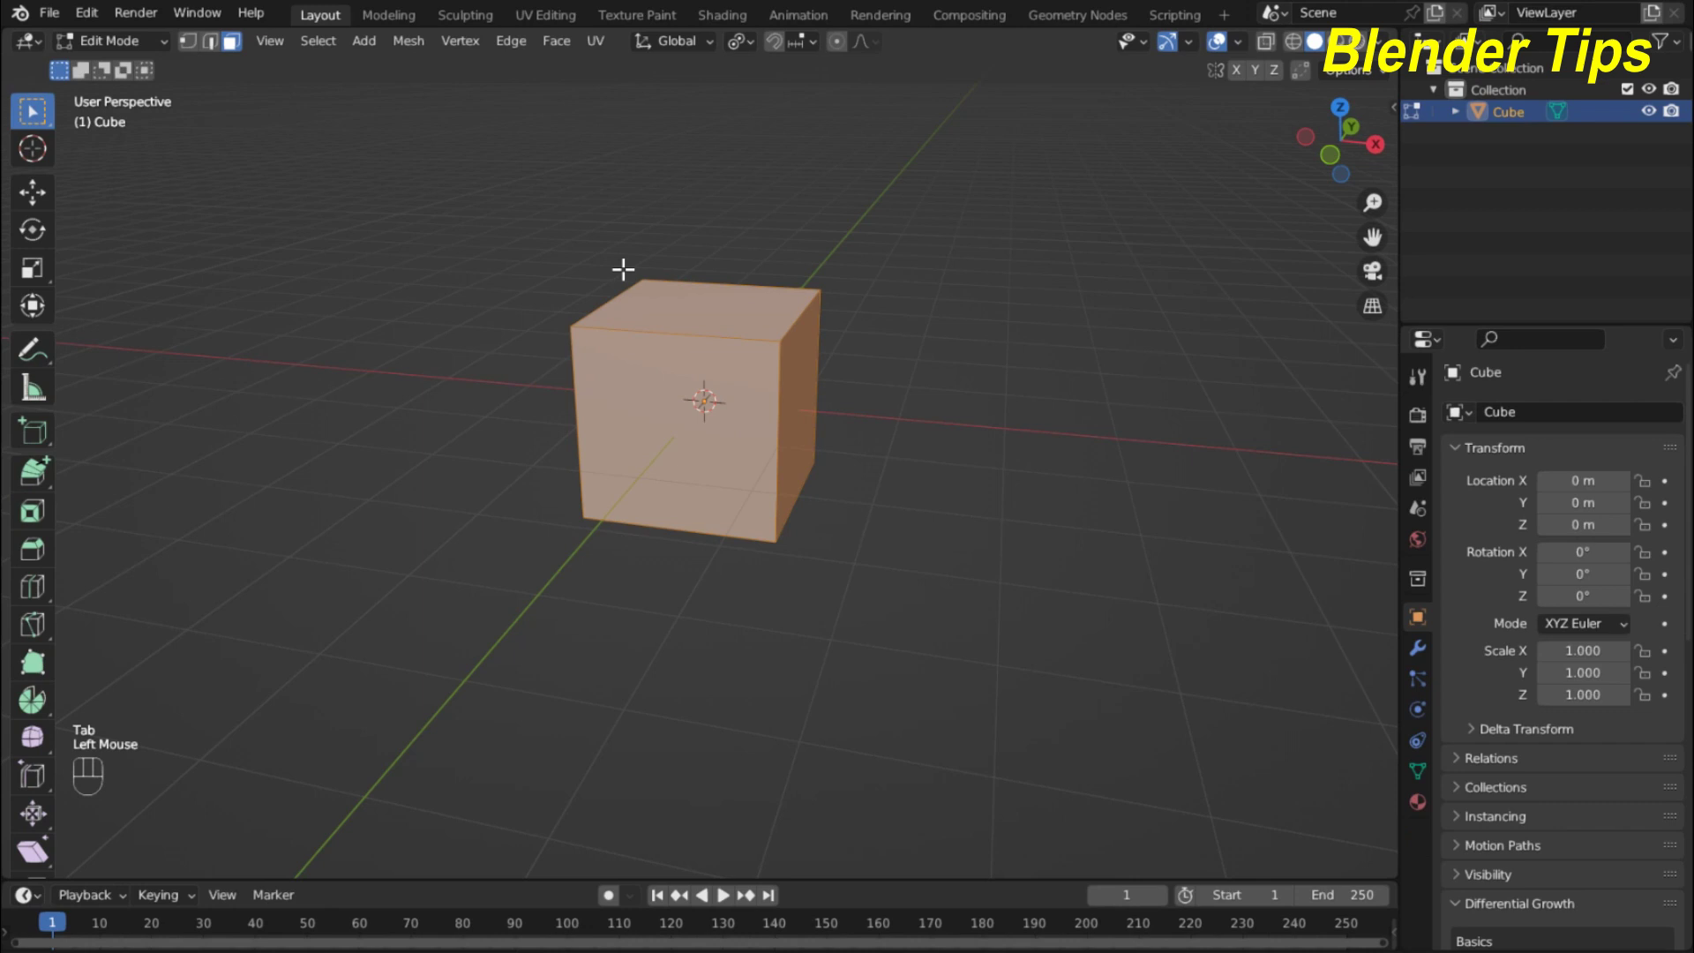
{"action": "left_click", "coordinate": [681, 303]}
{"action": "scroll", "coordinate": [739, 468], "scroll_direction": "down", "scroll_amount": 3}
{"action": "middle_click_drag", "start_coordinate": [739, 468], "coordinate": [713, 444], "text": "shift"}
Switch to the Extrude to Cursor tool and leave room beside the cube
{"action": "left_click_drag", "start_coordinate": [44, 477], "coordinate": [180, 659]}
{"action": "scroll", "coordinate": [637, 525], "scroll_direction": "down", "scroll_amount": 3}
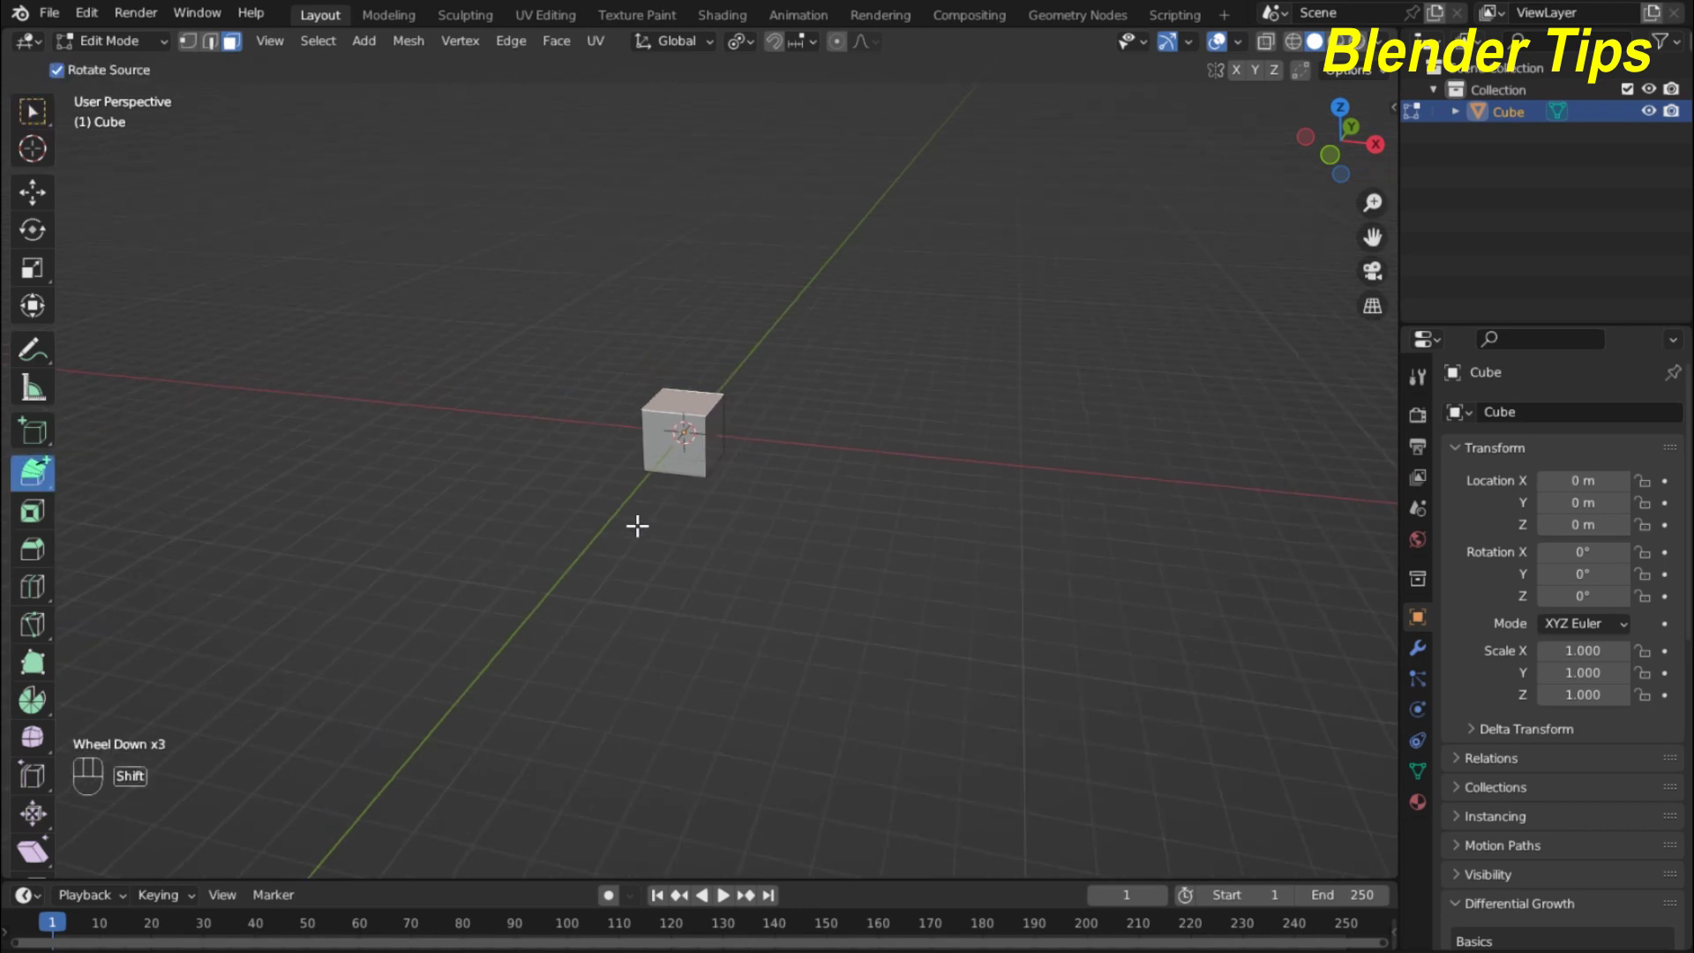
{"action": "middle_click_drag", "start_coordinate": [637, 526], "coordinate": [586, 449], "text": "shift"}
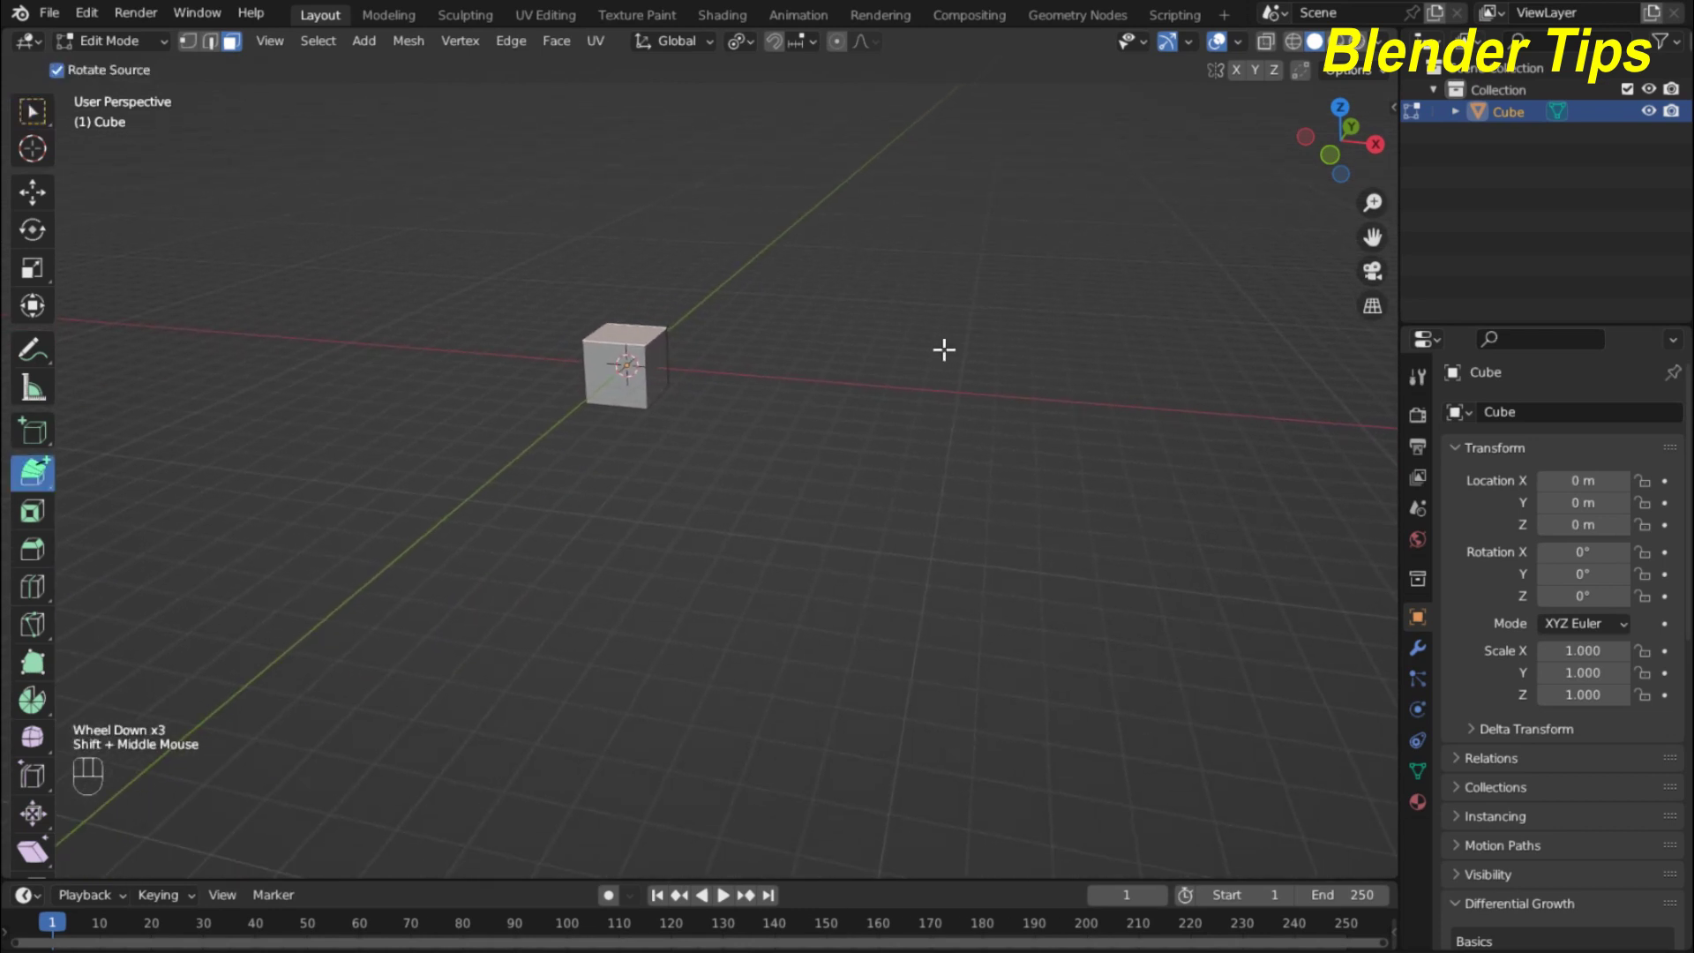
Extrude the top face in segments right, down across the front, and up the left side
{"action": "left_click", "coordinate": [769, 255]}
{"action": "left_click", "coordinate": [881, 273]}
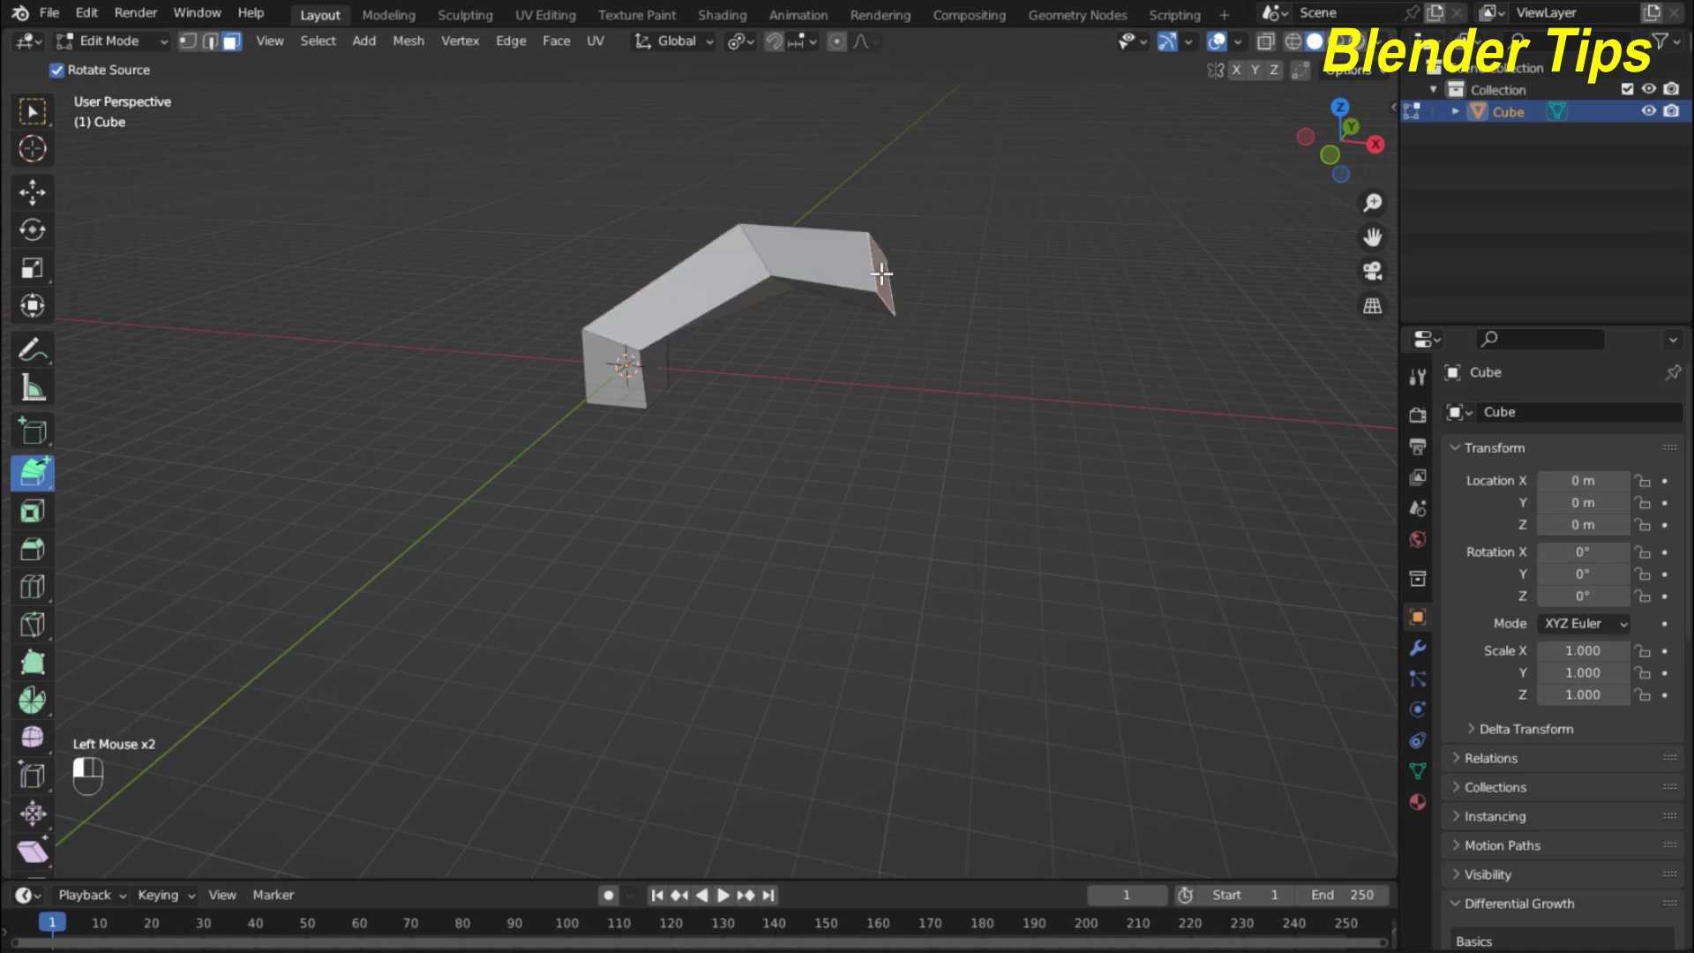
{"action": "left_click", "coordinate": [939, 355]}
{"action": "left_click", "coordinate": [951, 445]}
{"action": "left_click", "coordinate": [917, 519]}
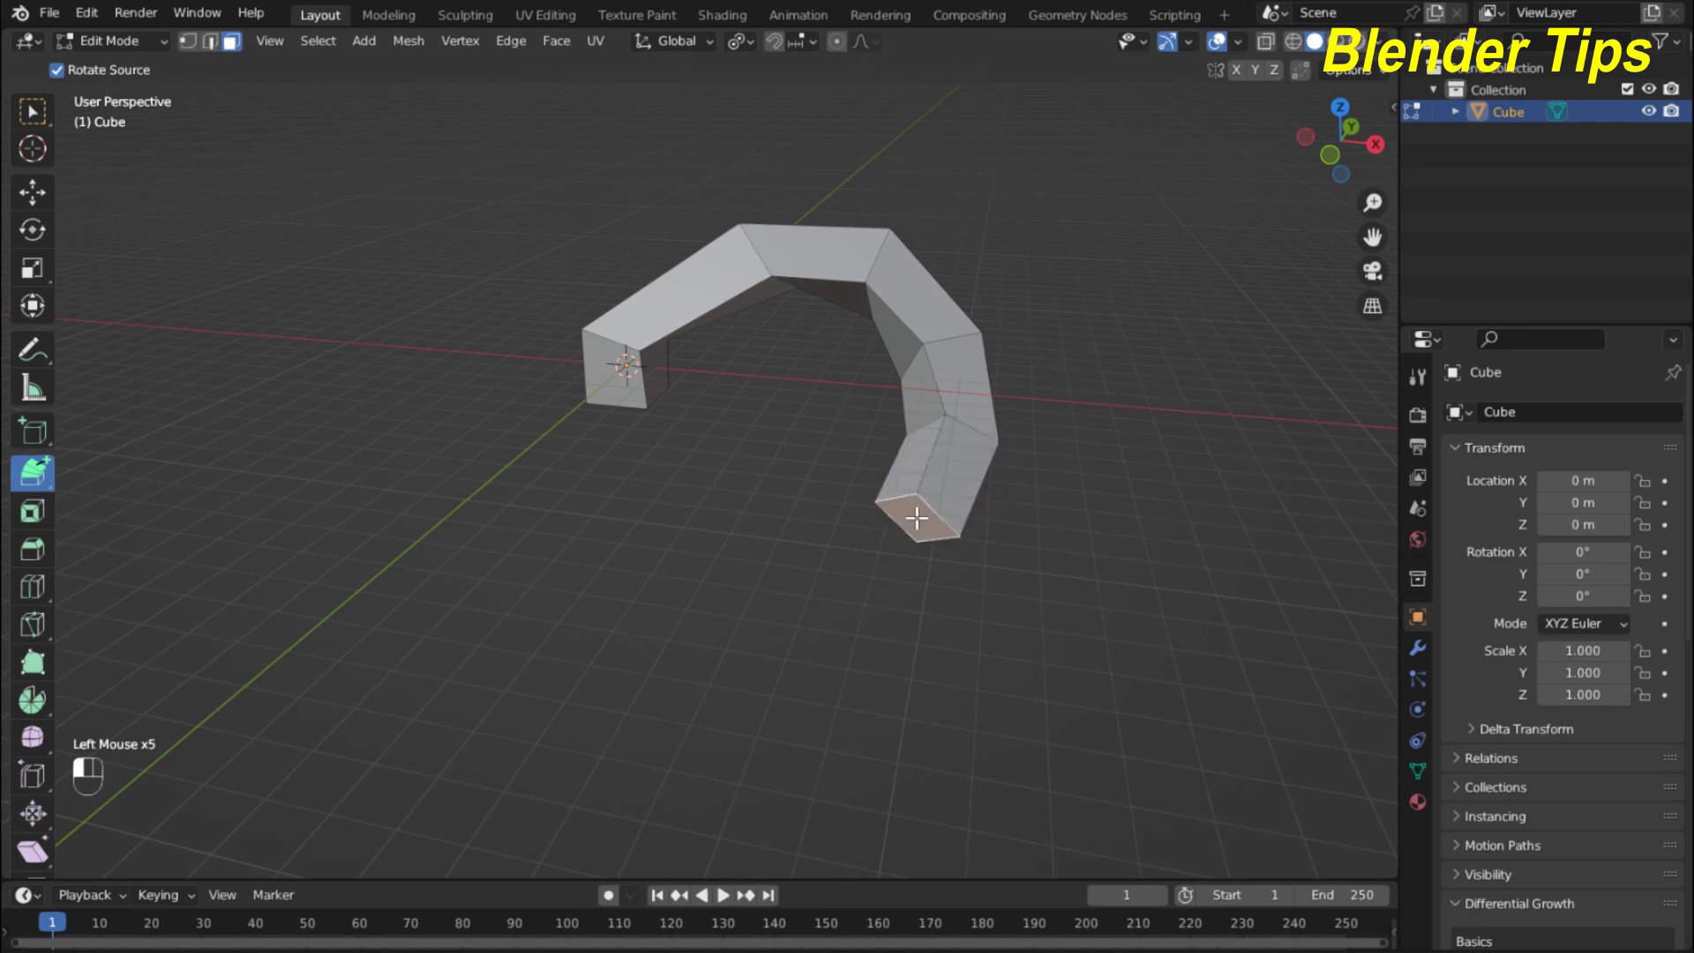
{"action": "left_click", "coordinate": [842, 566]}
{"action": "left_click", "coordinate": [670, 574]}
{"action": "left_click", "coordinate": [568, 555]}
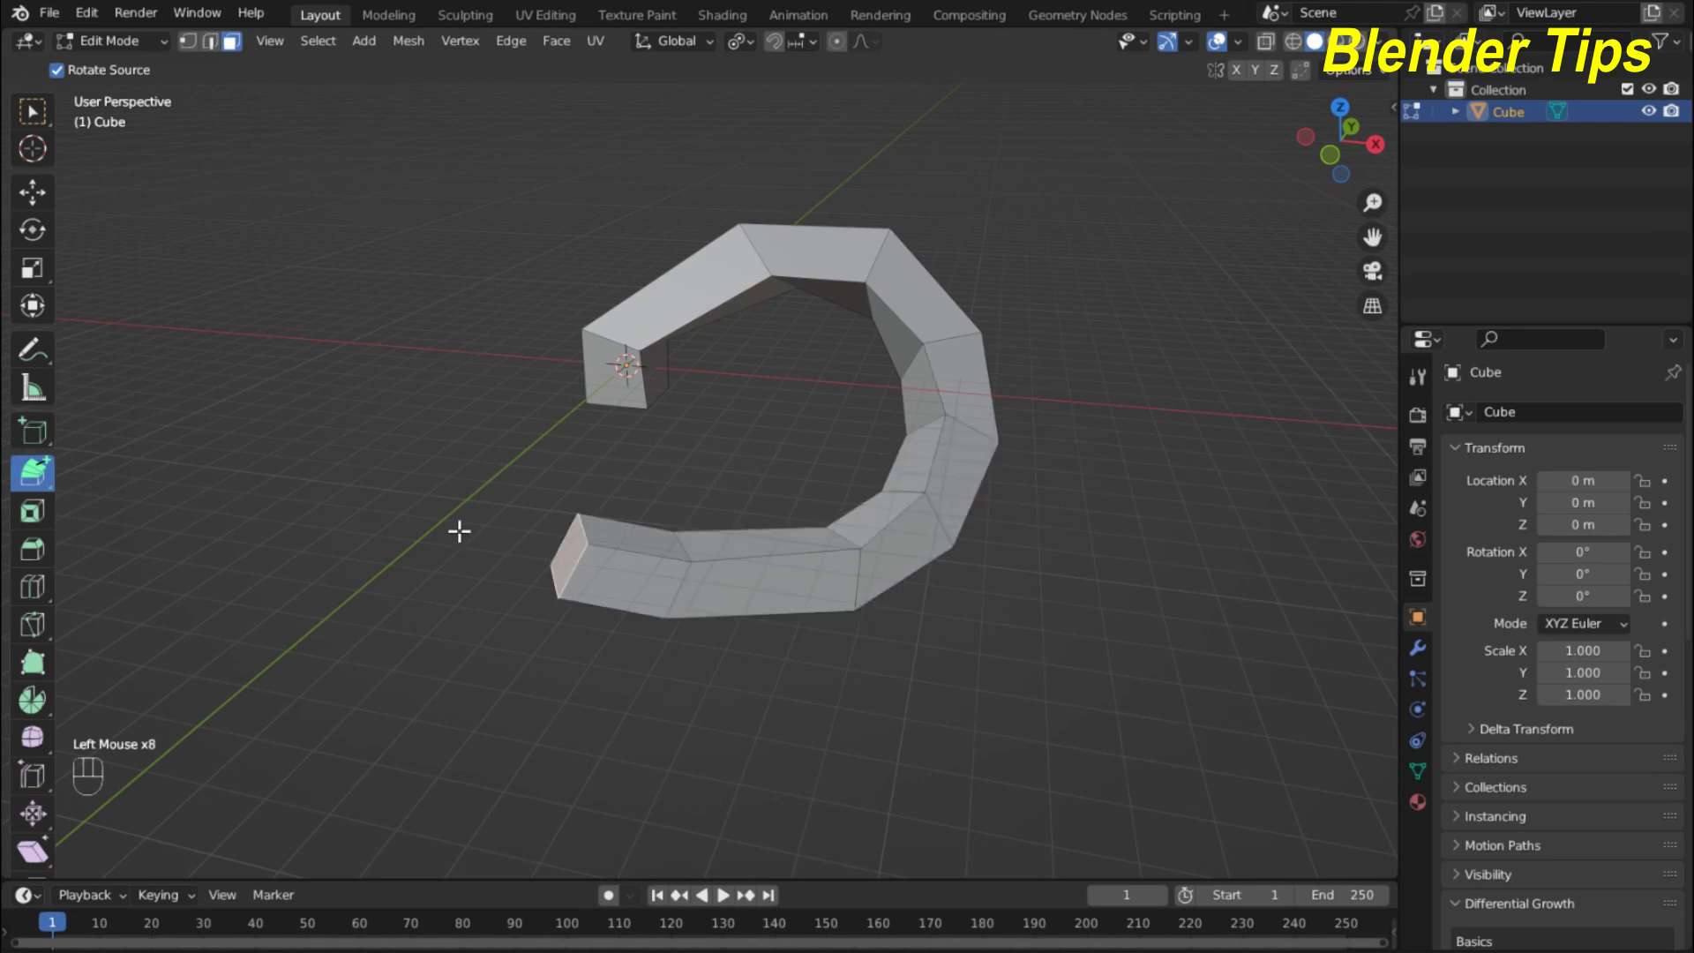
{"action": "left_click", "coordinate": [459, 531]}
{"action": "left_click", "coordinate": [432, 474]}
{"action": "left_click", "coordinate": [405, 388]}
{"action": "left_click", "coordinate": [437, 291]}
Continue the tube across the top, down the right side, and back left across the loop
{"action": "left_click", "coordinate": [459, 242]}
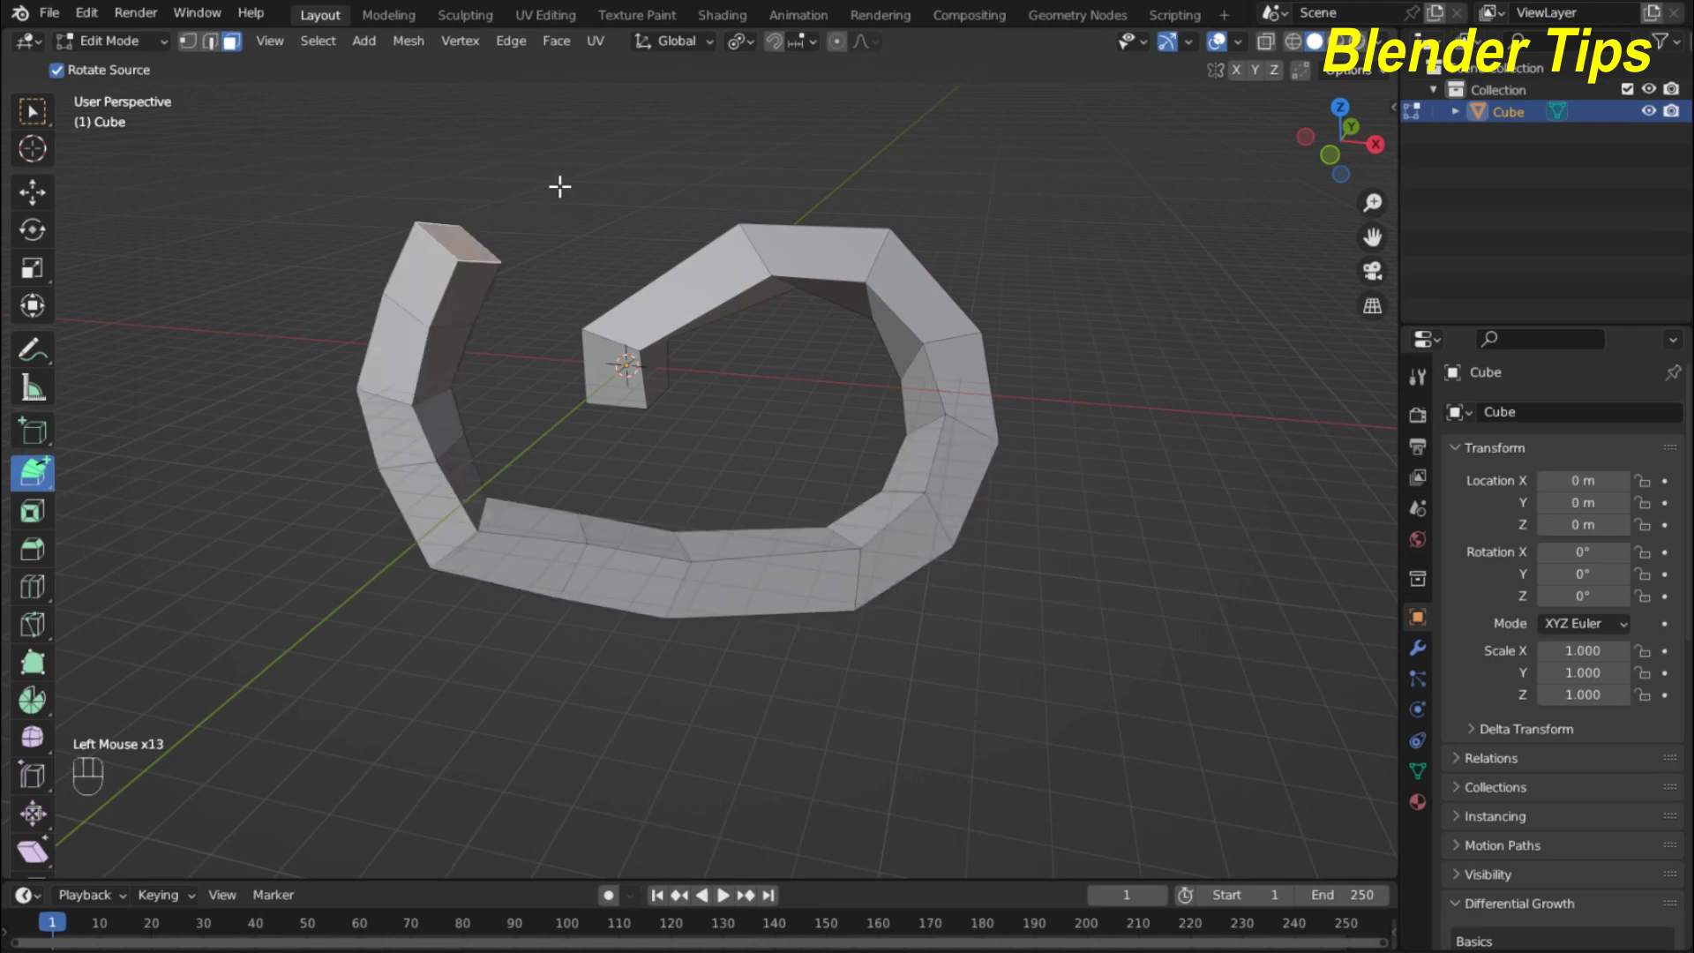
{"action": "left_click", "coordinate": [564, 181]}
{"action": "left_click", "coordinate": [644, 147]}
{"action": "left_click", "coordinate": [754, 141]}
{"action": "left_click", "coordinate": [912, 138]}
{"action": "left_click", "coordinate": [1023, 155]}
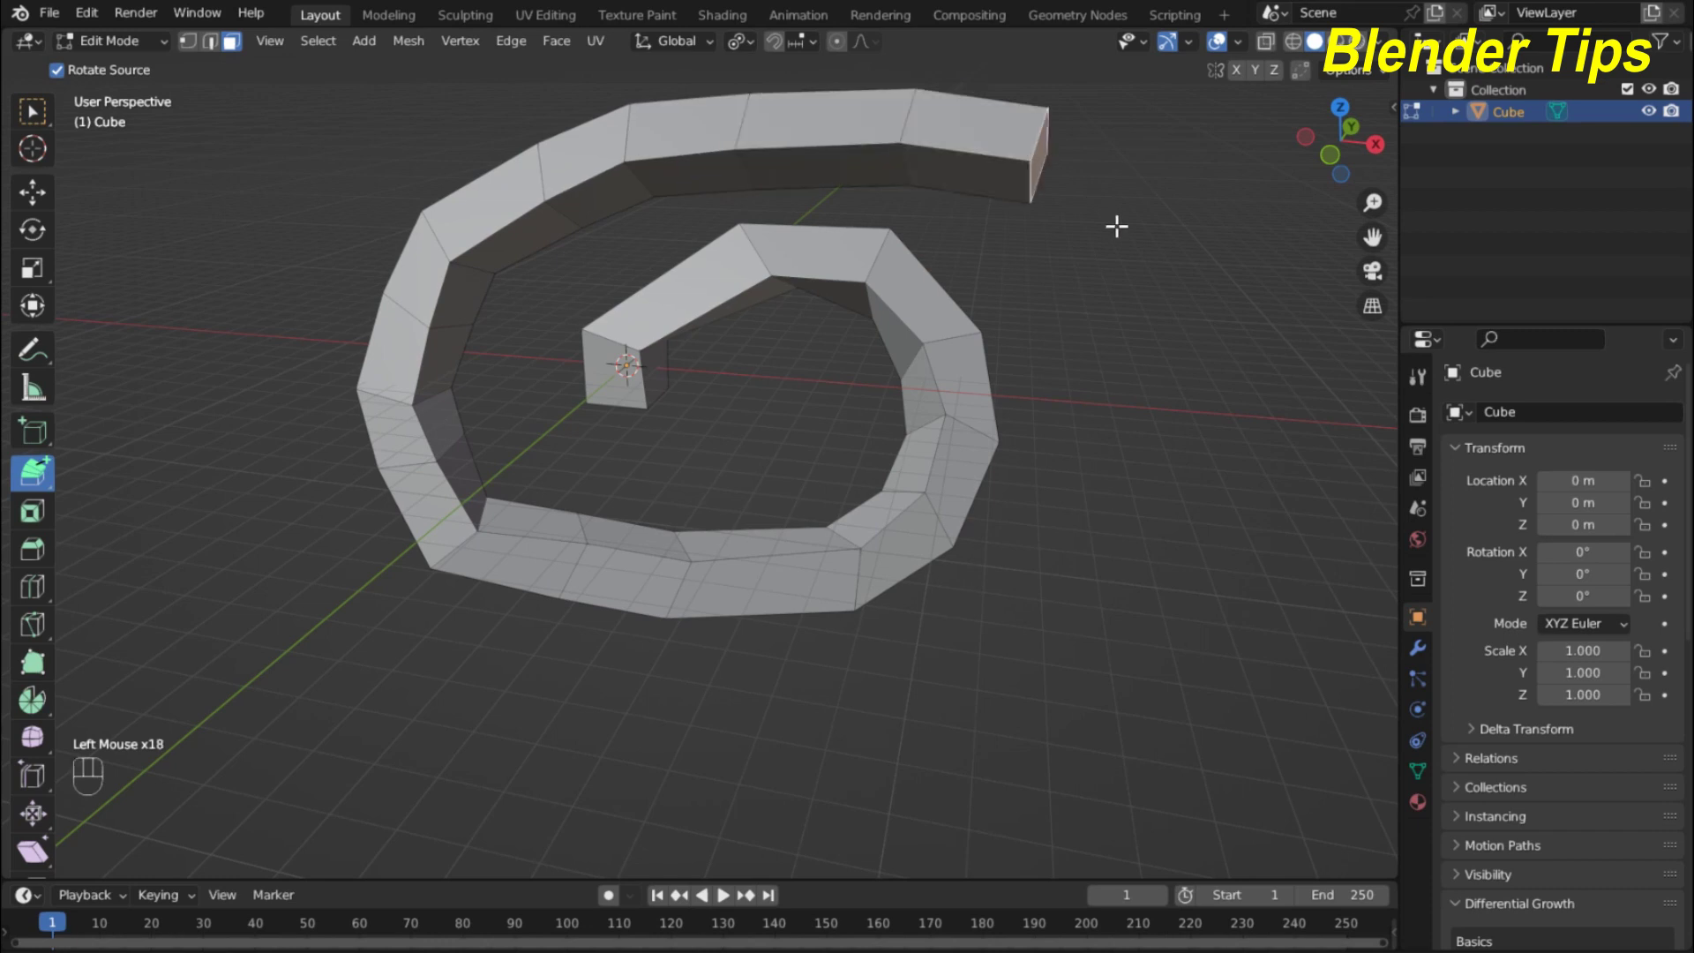
{"action": "left_click", "coordinate": [1116, 227]}
{"action": "left_click", "coordinate": [1138, 424]}
{"action": "left_click", "coordinate": [1065, 524]}
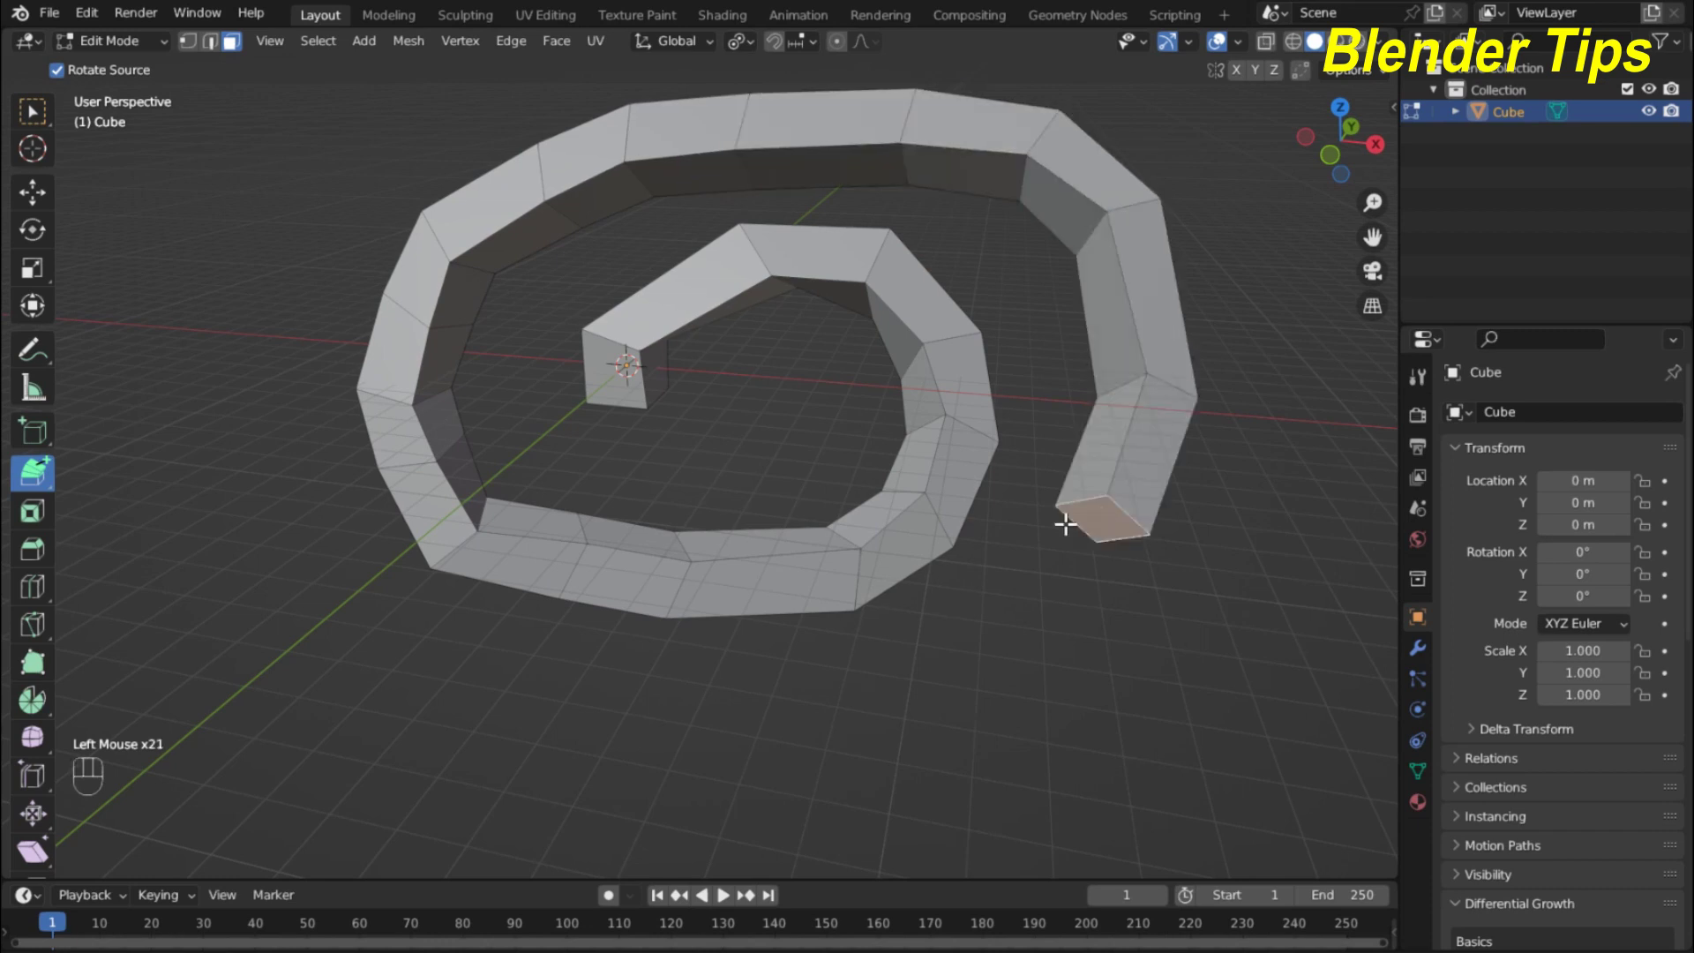
{"action": "left_click", "coordinate": [790, 449]}
{"action": "left_click", "coordinate": [591, 455]}
Wind the tube across the front, up the right, then back left and down, crossing earlier loops
{"action": "left_click", "coordinate": [571, 660]}
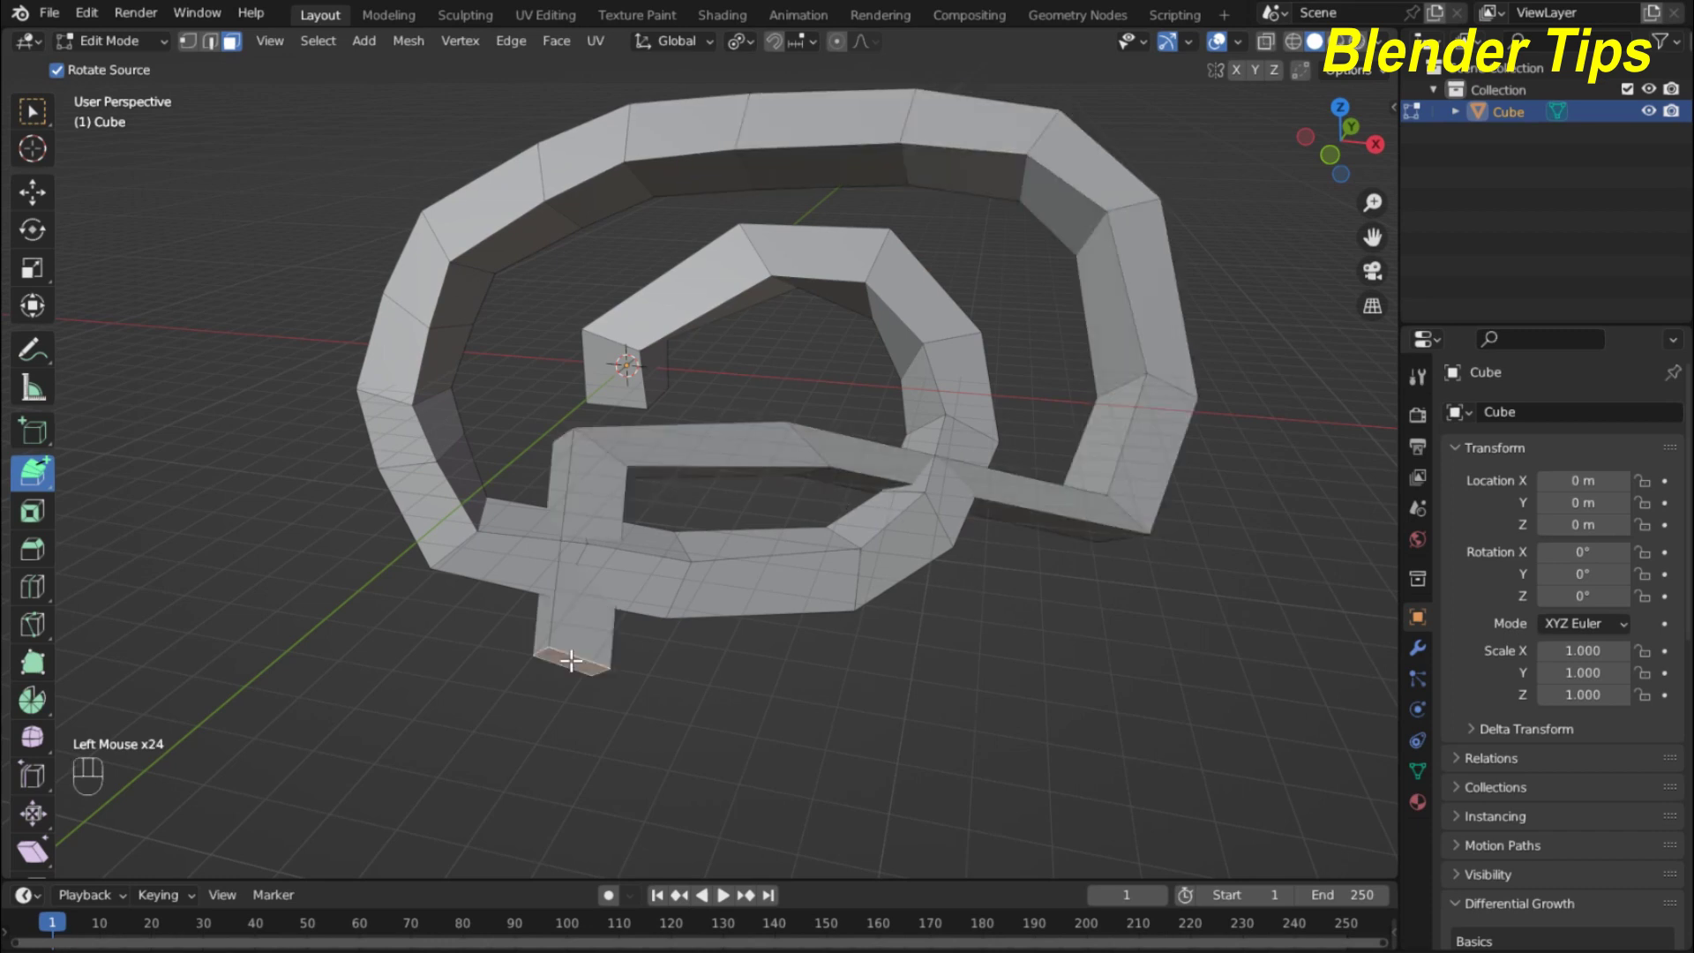
{"action": "left_click", "coordinate": [828, 716]}
{"action": "left_click", "coordinate": [979, 669]}
{"action": "left_click", "coordinate": [1147, 596]}
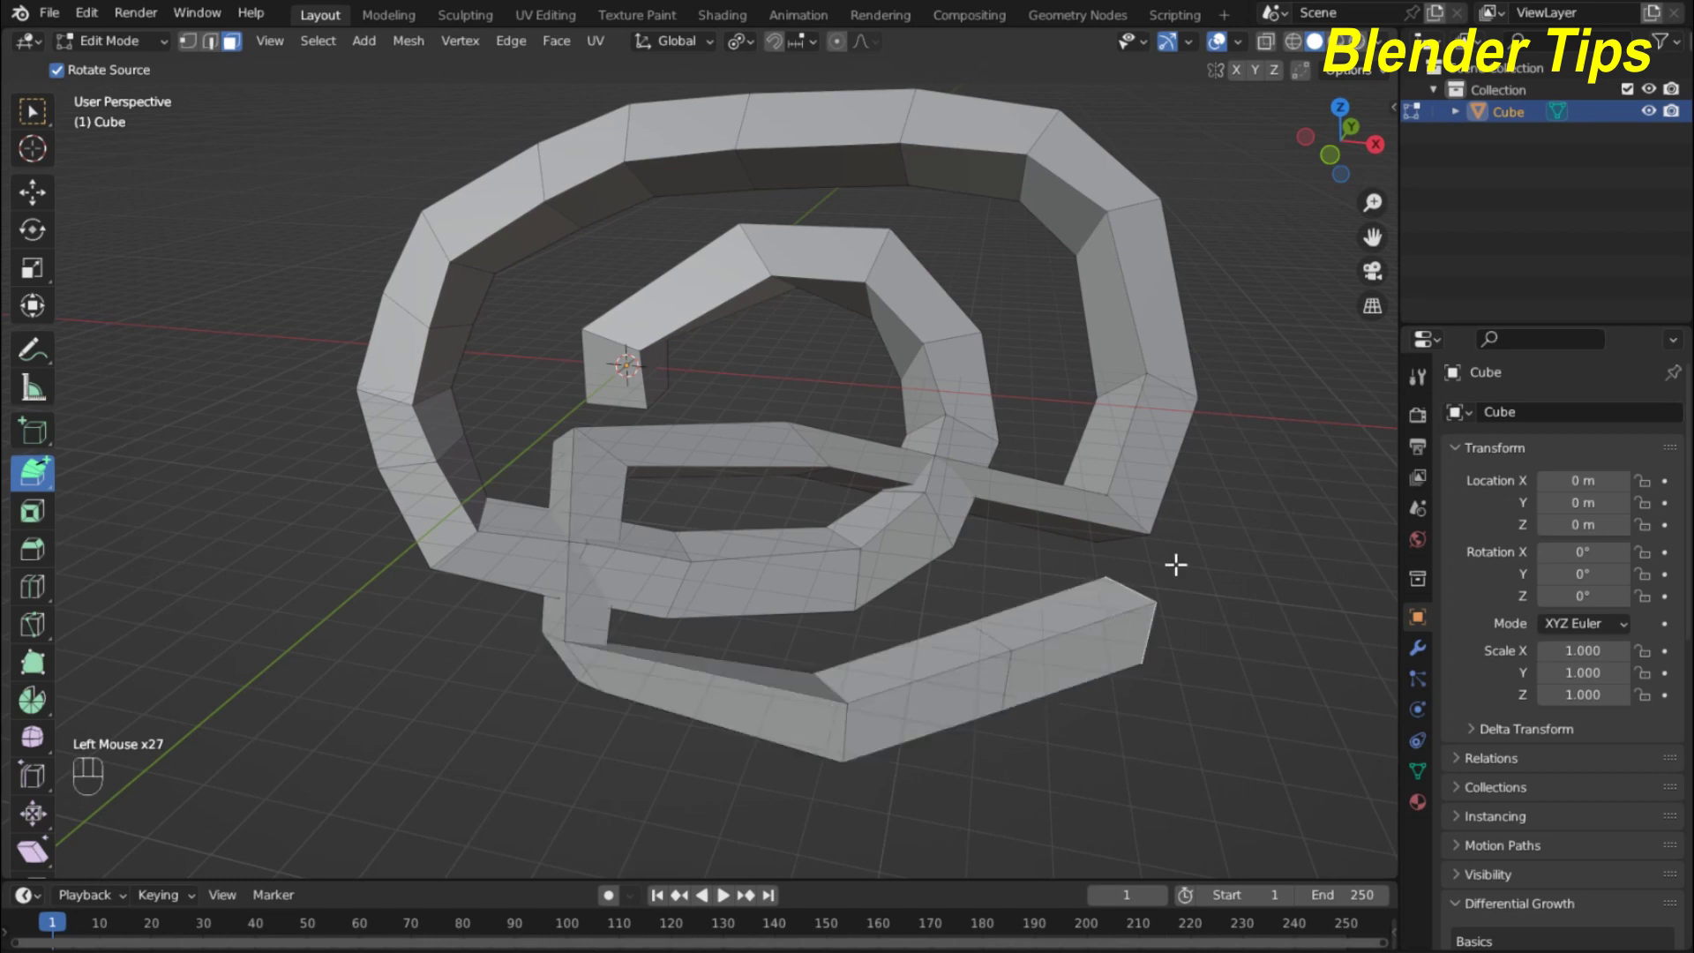
{"action": "left_click", "coordinate": [1229, 469]}
{"action": "left_click", "coordinate": [1252, 348]}
{"action": "left_click", "coordinate": [1227, 294]}
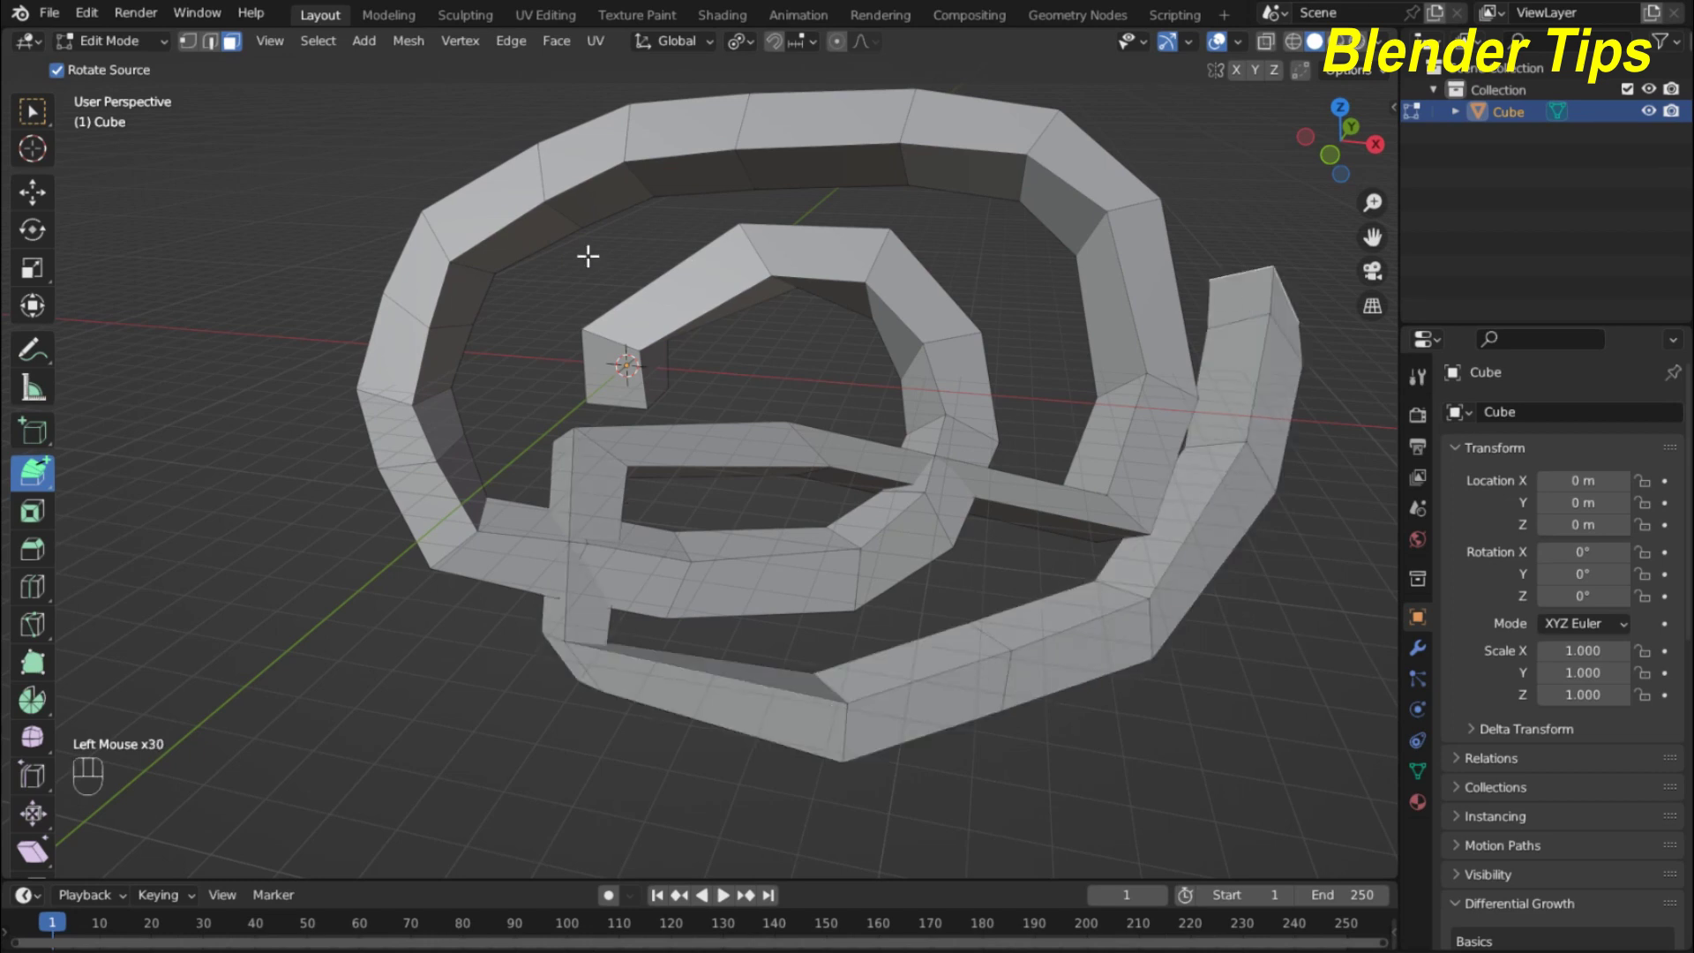
{"action": "left_click", "coordinate": [565, 281]}
{"action": "left_click", "coordinate": [295, 377]}
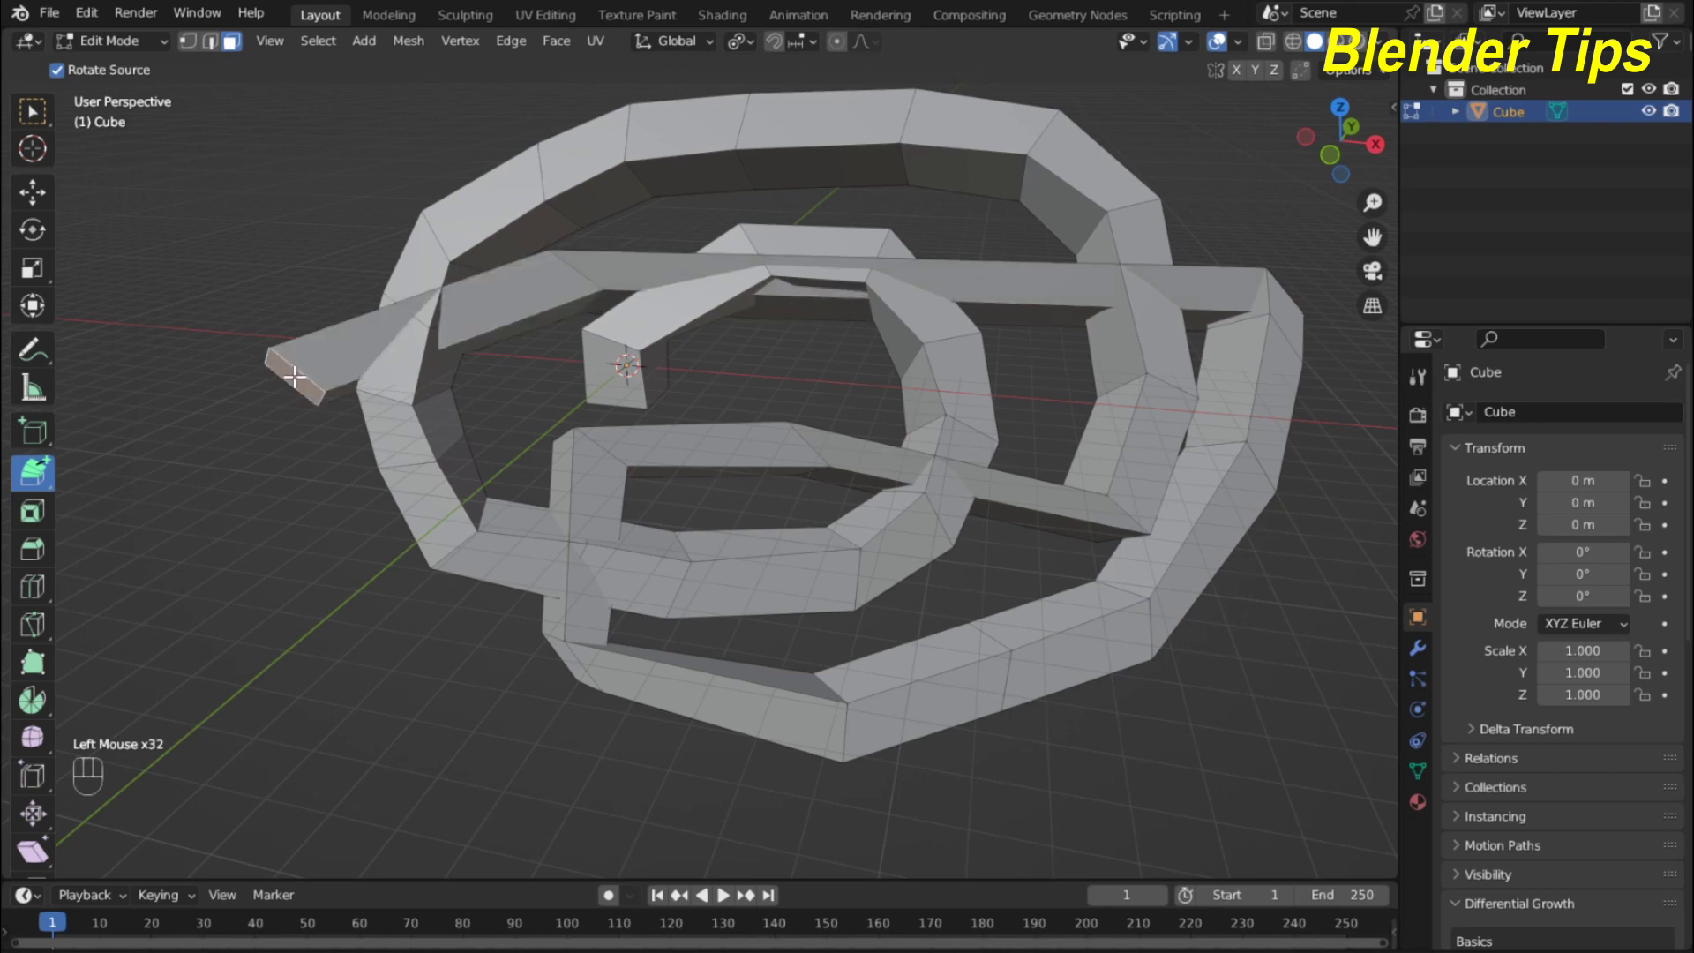
{"action": "left_click", "coordinate": [301, 575]}
{"action": "left_click", "coordinate": [403, 695]}
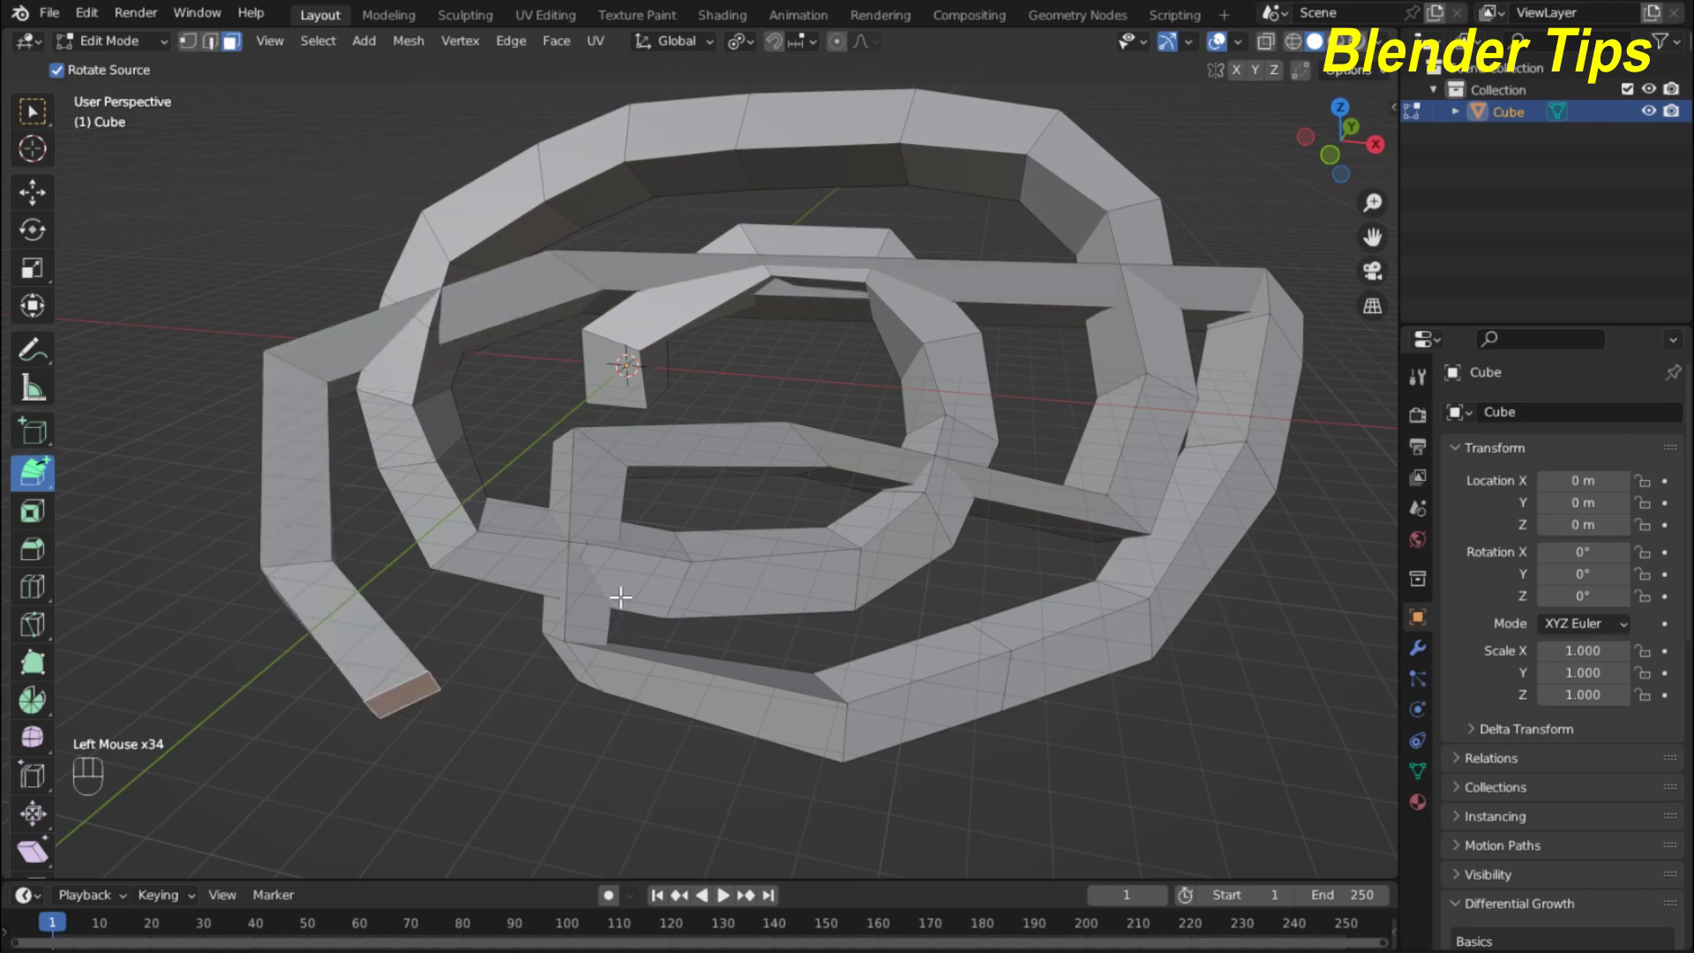
Zoom the view and show the Extrude flyout's available extrude types
{"action": "scroll", "coordinate": [535, 639], "scroll_direction": "down", "scroll_amount": 3}
{"action": "scroll", "coordinate": [556, 599], "scroll_direction": "up", "scroll_amount": 3}
{"action": "scroll", "coordinate": [555, 603], "scroll_direction": "down", "scroll_amount": 3}
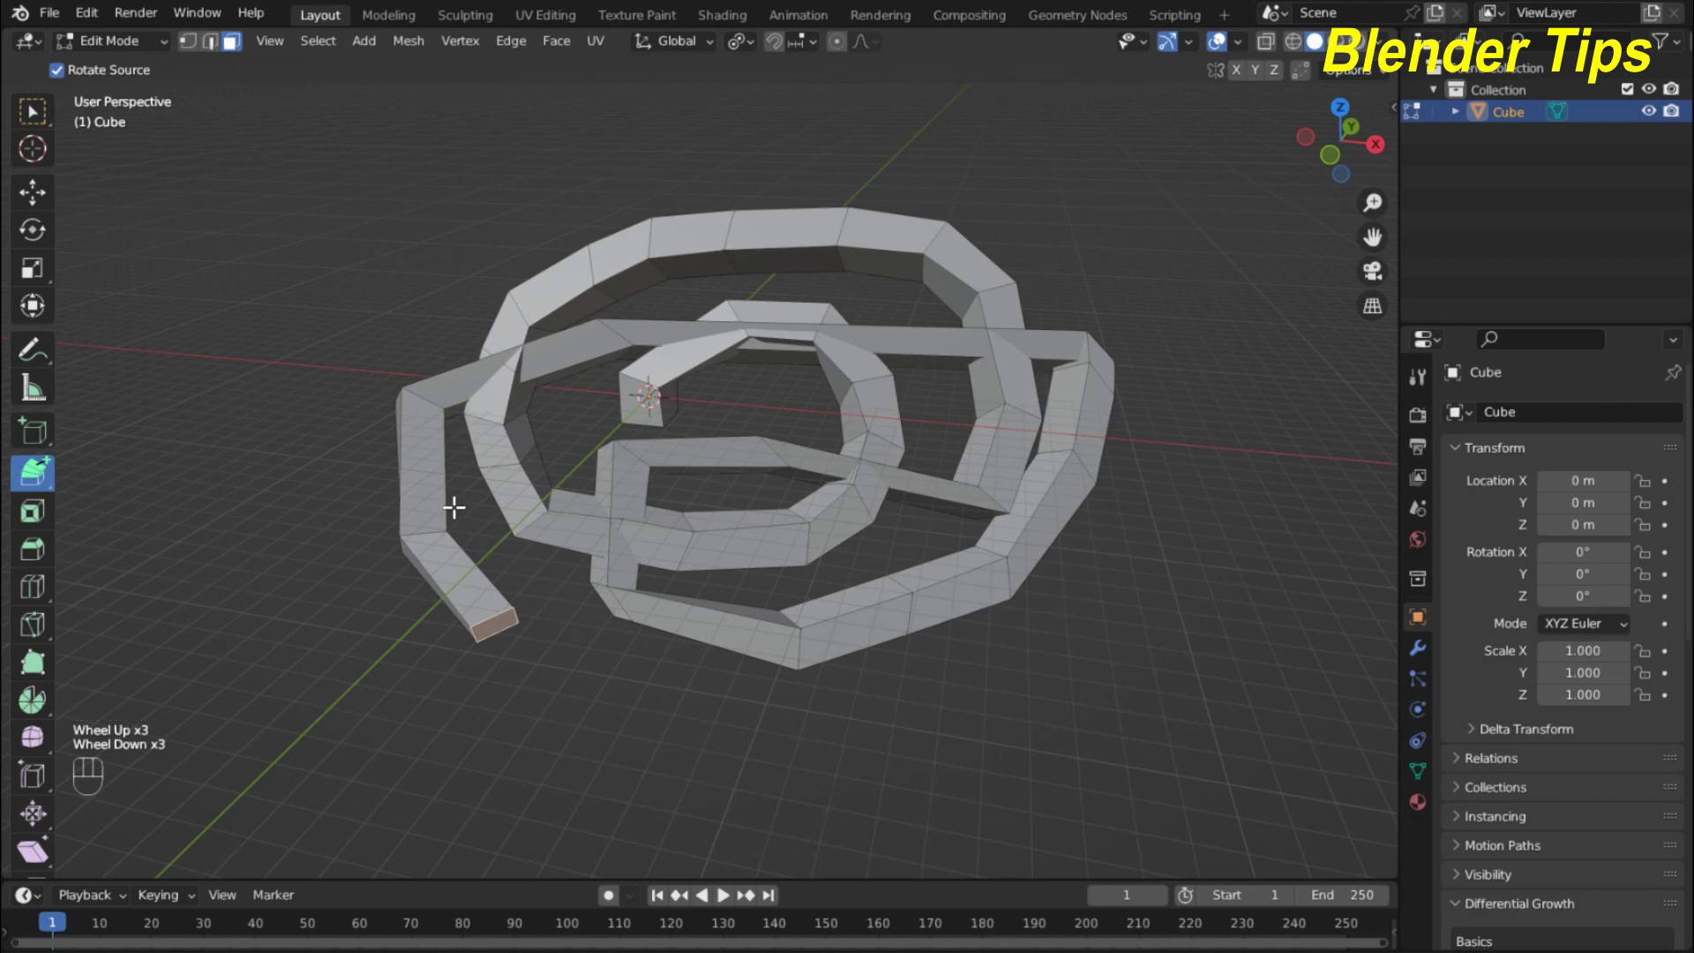
{"action": "left_click", "coordinate": [40, 486]}
{"action": "left_click", "coordinate": [36, 469]}
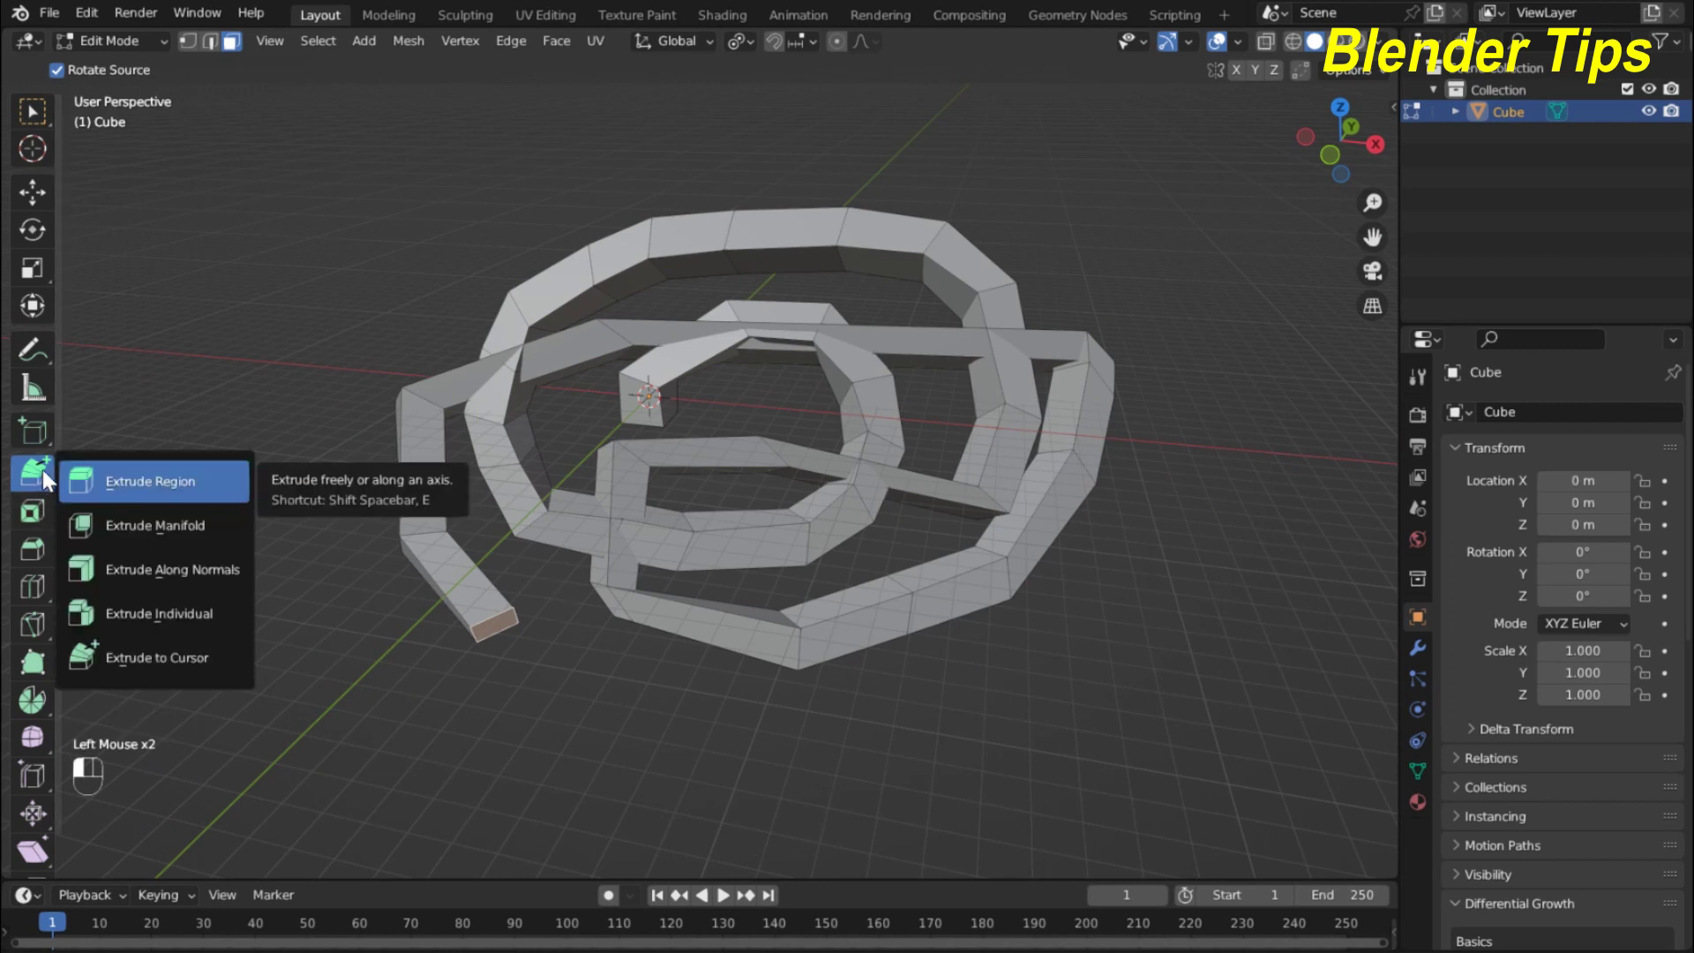